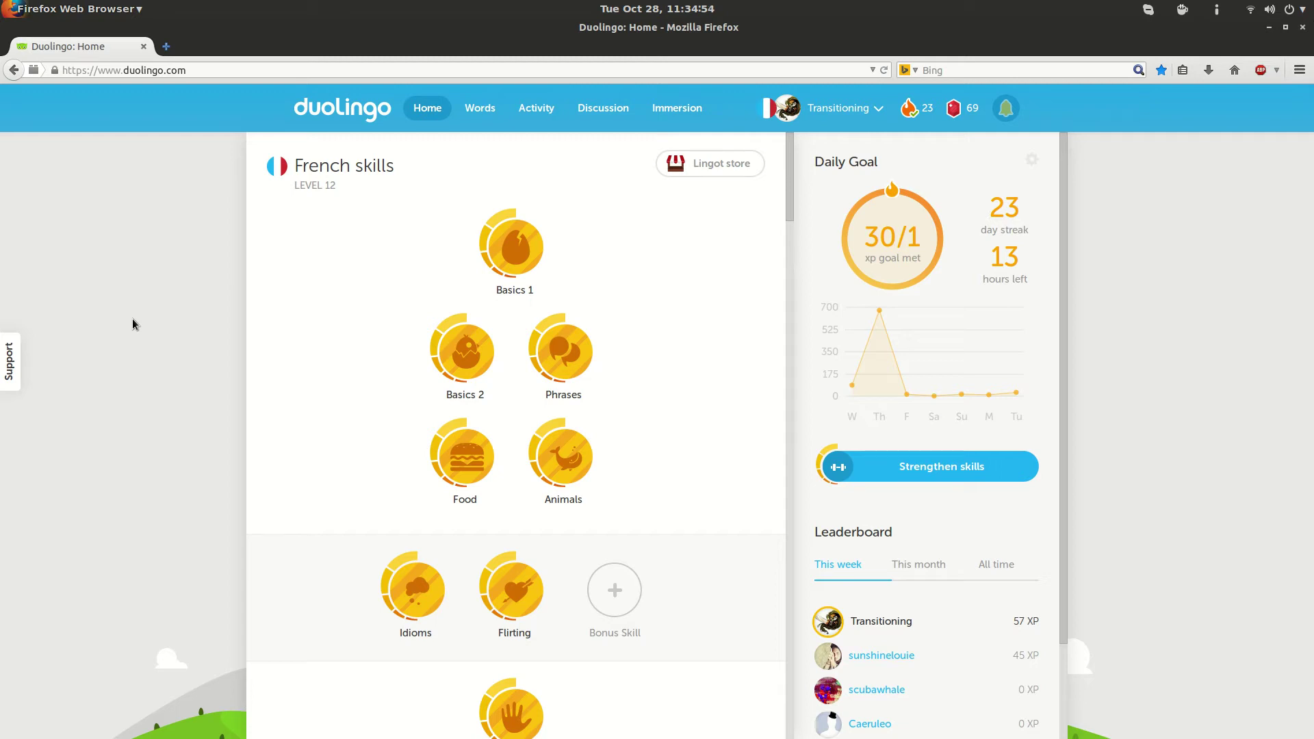
Open the Coach section of the account settings to show the daily goal options.
mouse_move(855, 115)
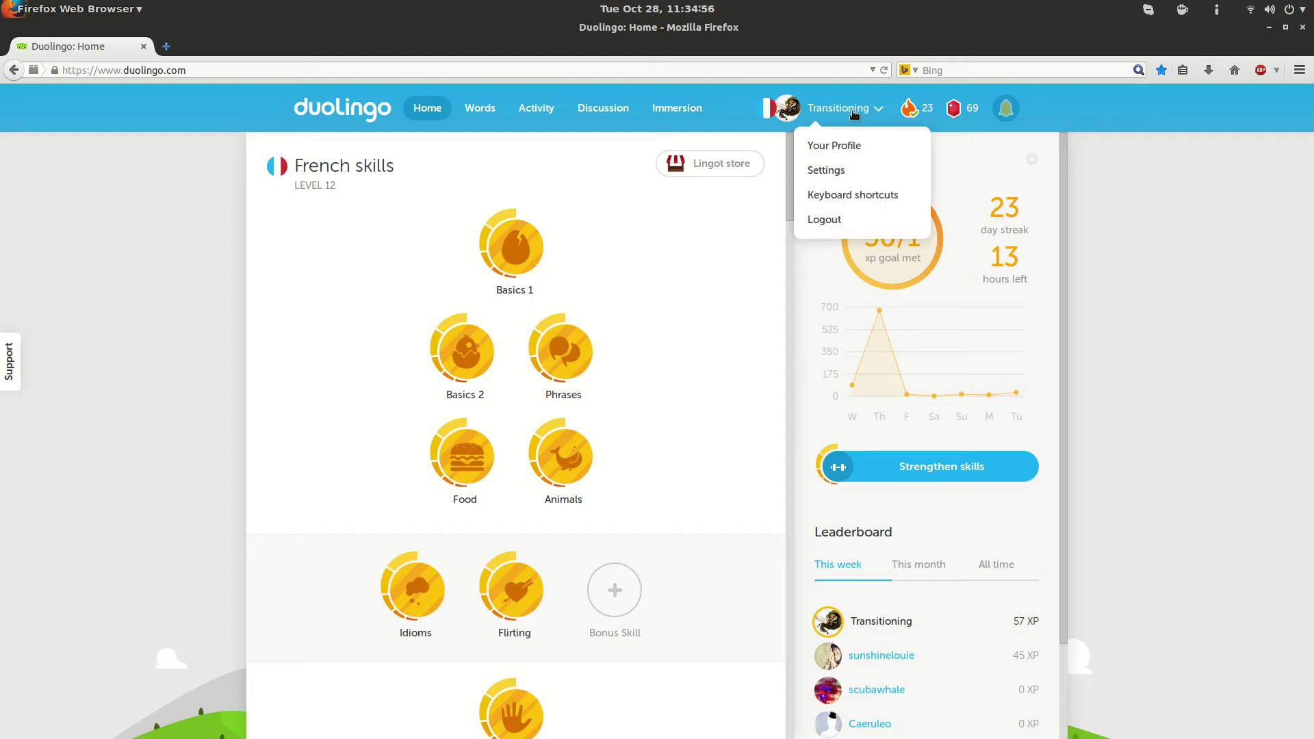
left_click(834, 169)
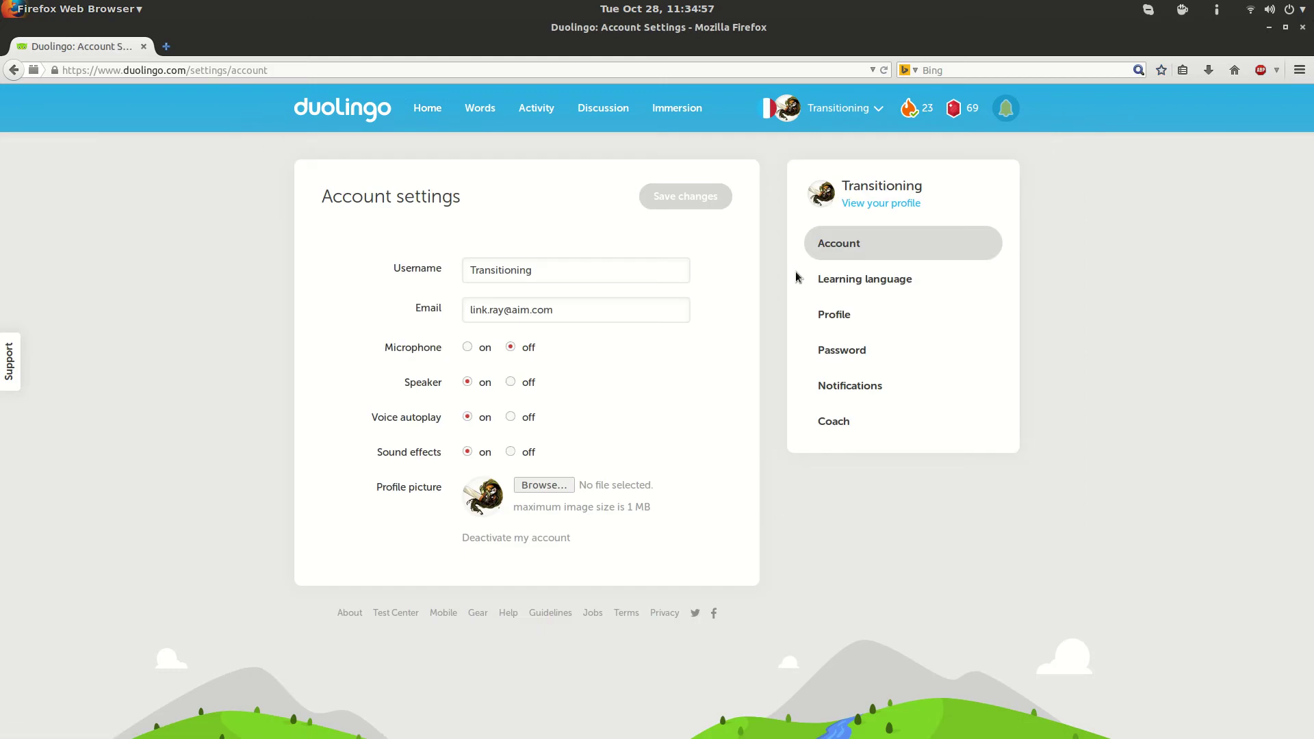
left_click(858, 426)
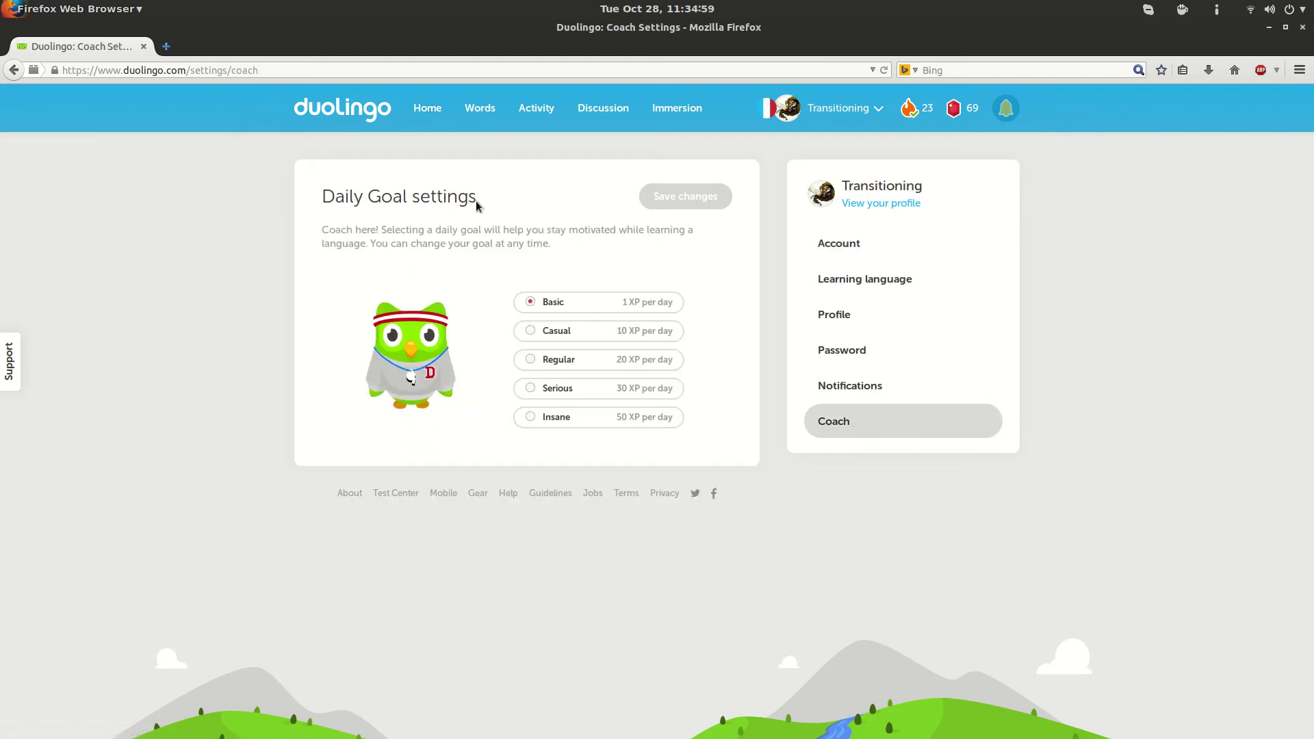
Open the developer tools on the Daily Goal settings page and show the network monitor.
right_click(493, 316)
left_click(536, 450)
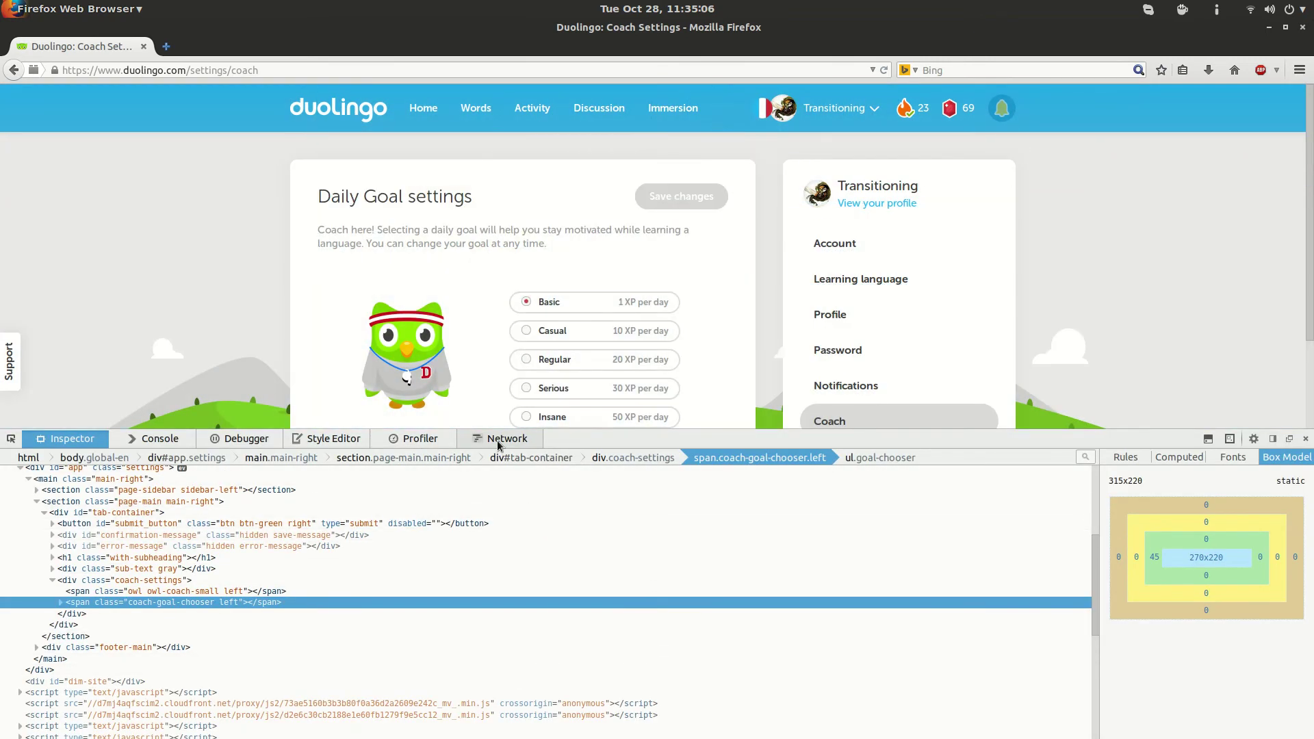
left_click(498, 441)
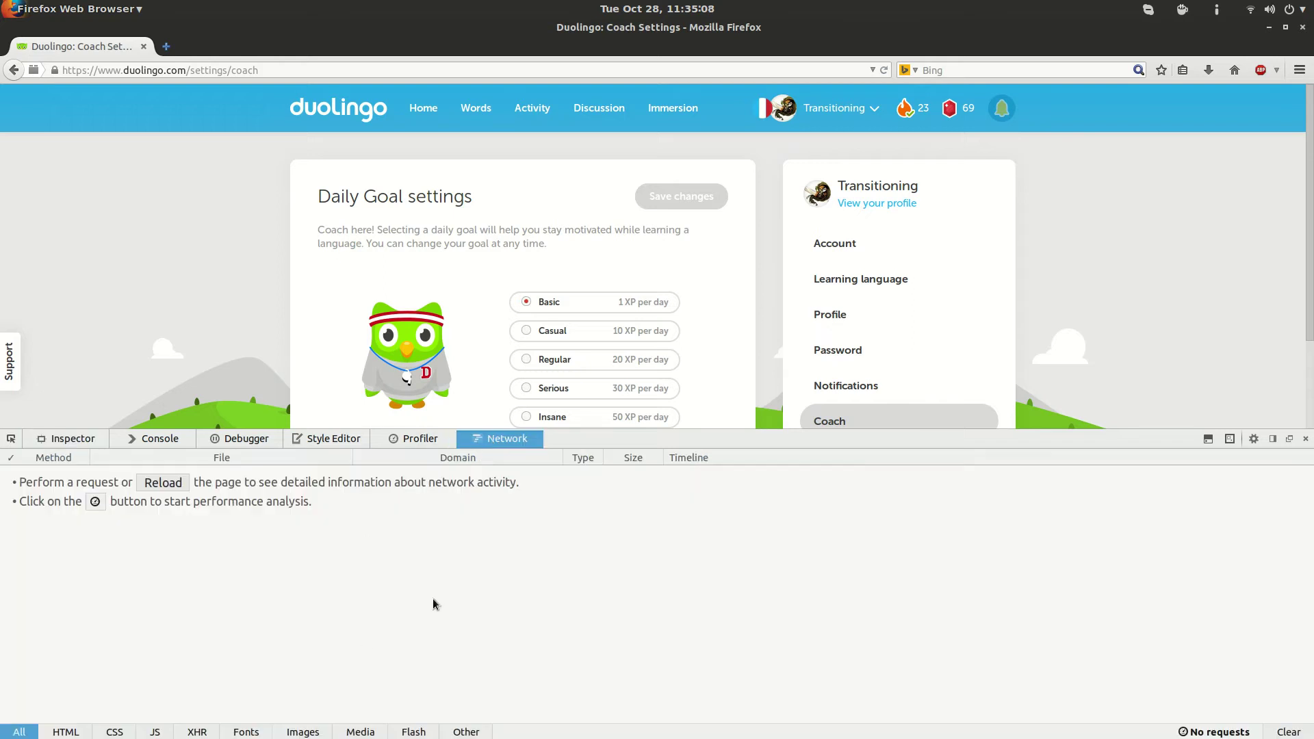
Save the daily goal as Casual, 10 XP per day, and open the captured PUT request for editing and resending.
left_click(526, 332)
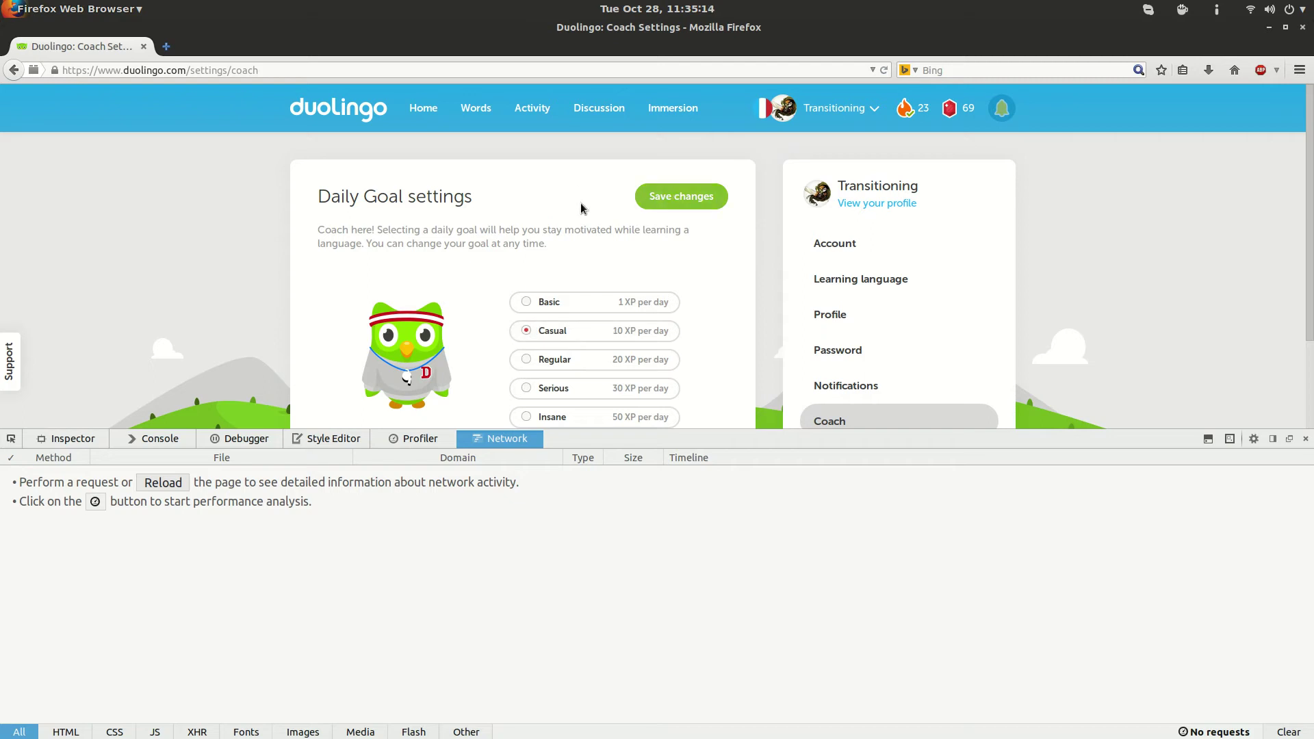
left_click(654, 200)
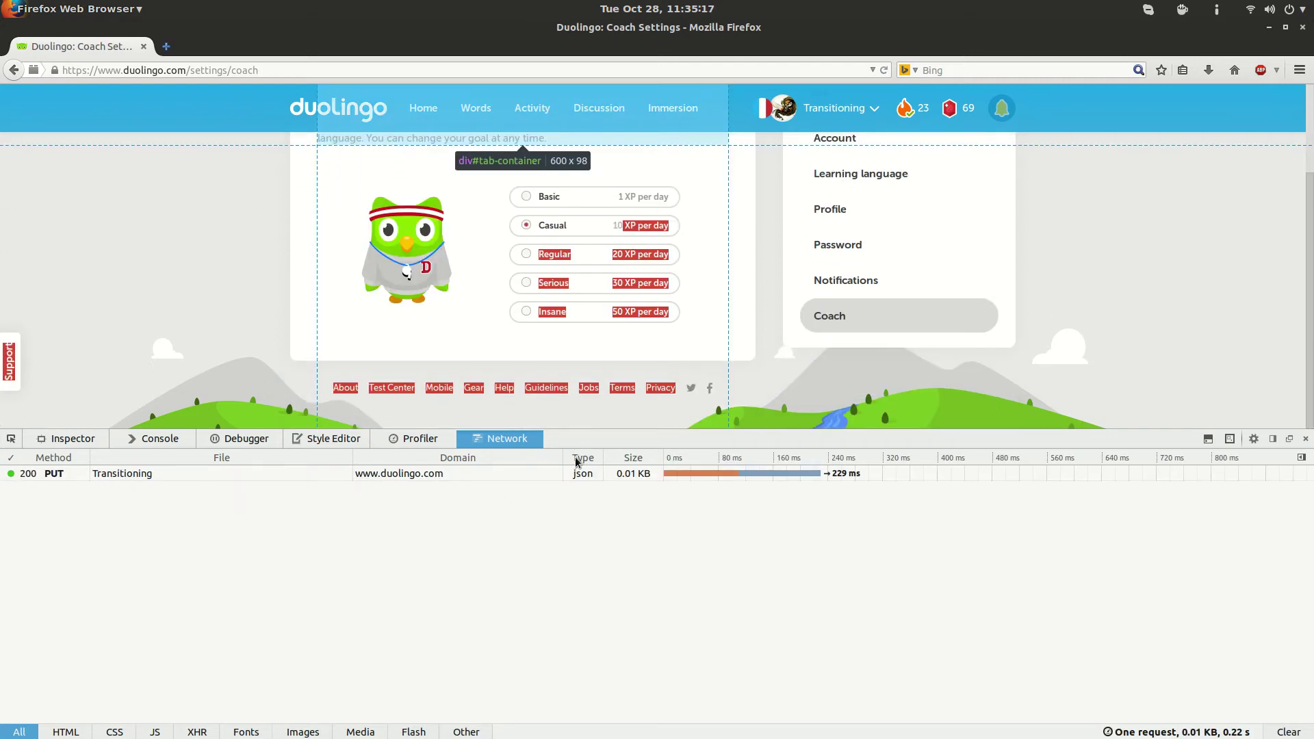
left_click(177, 476)
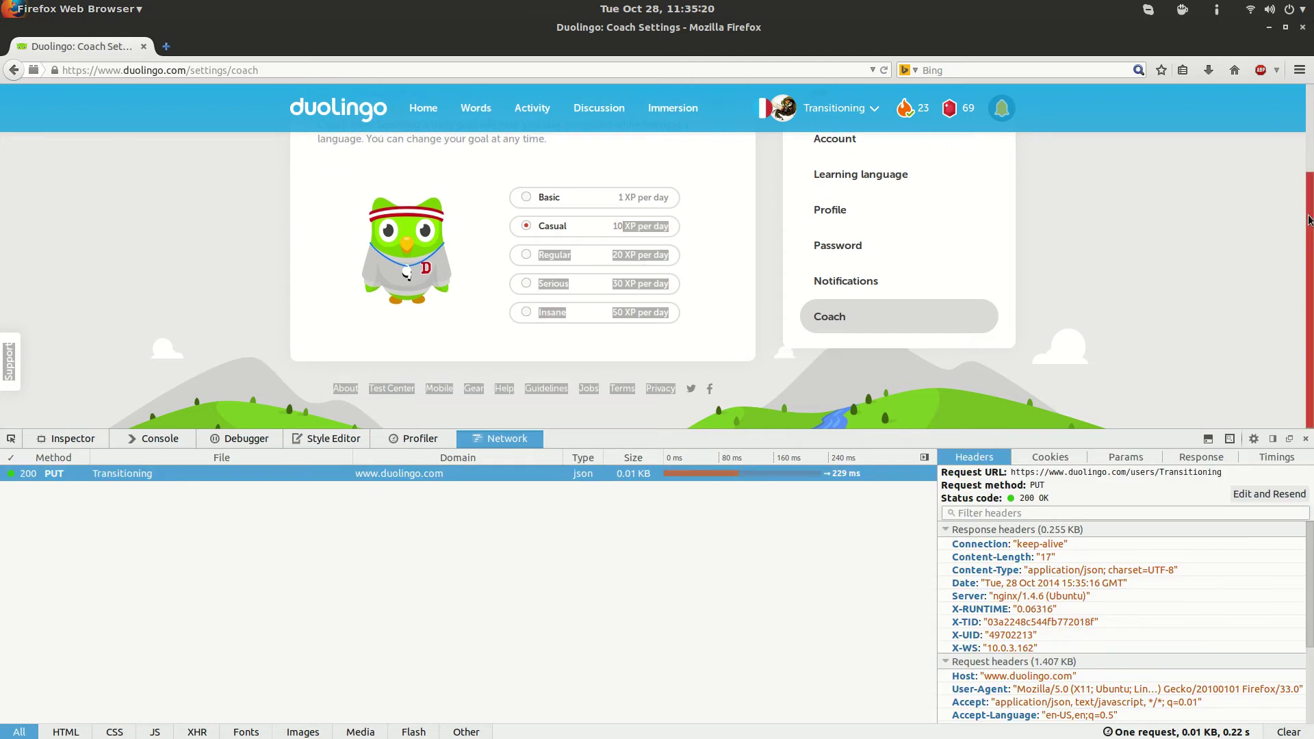
scroll(1303, 301, "up", 3)
scroll(1308, 574, "down", 3)
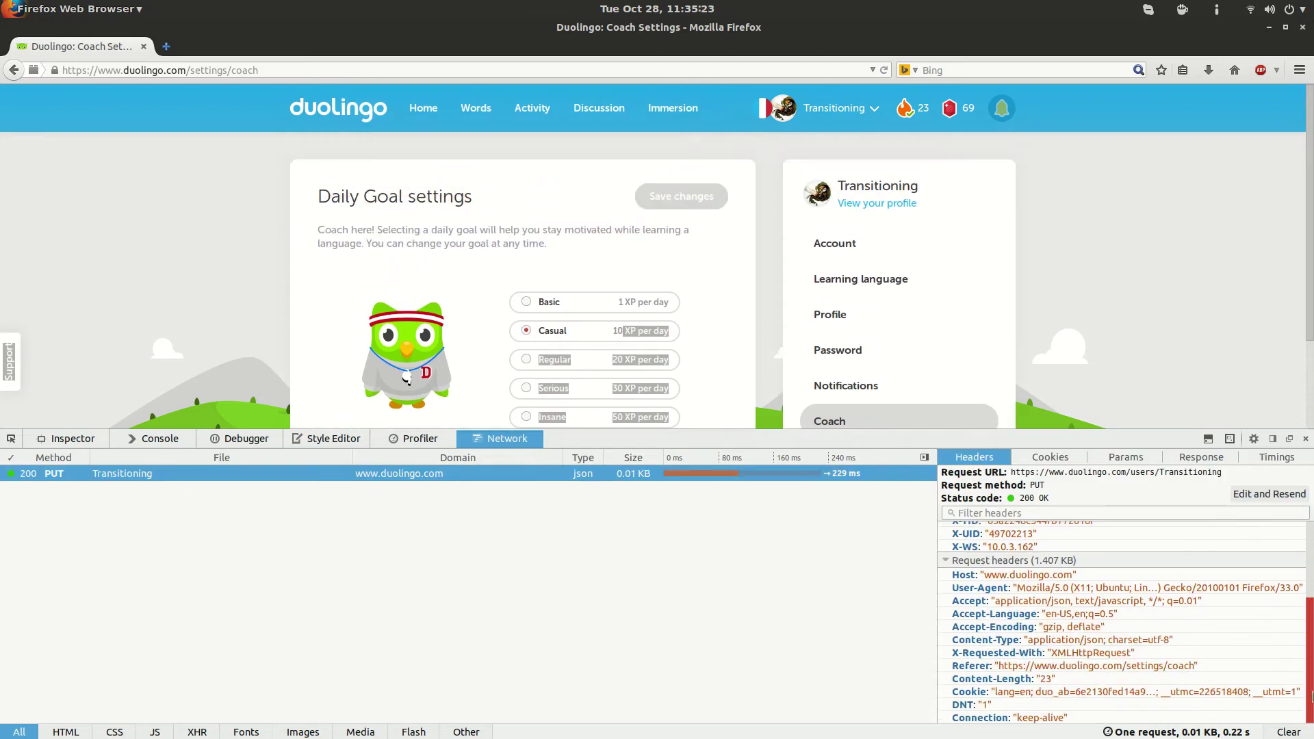
left_click(1265, 501)
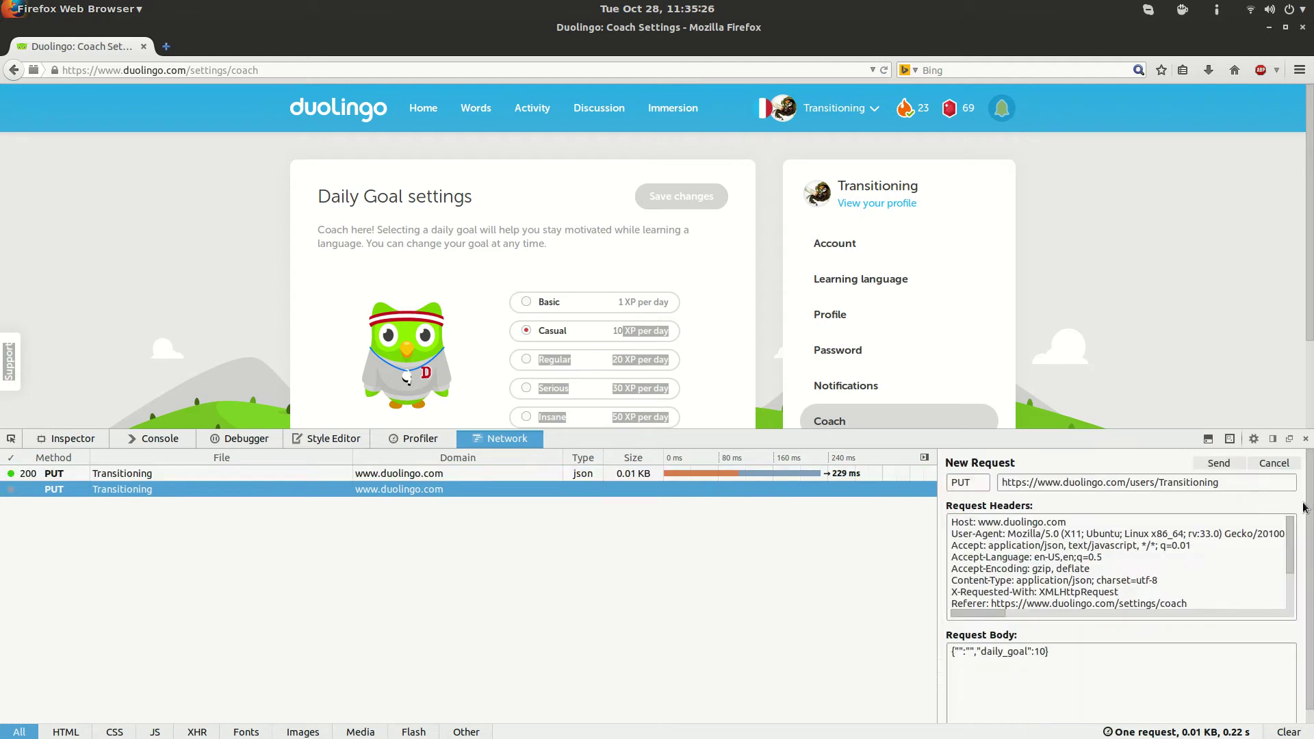
Set the daily_goal value in the request body to 0.
left_click(1063, 652)
left_click_drag(1063, 653, 1036, 652)
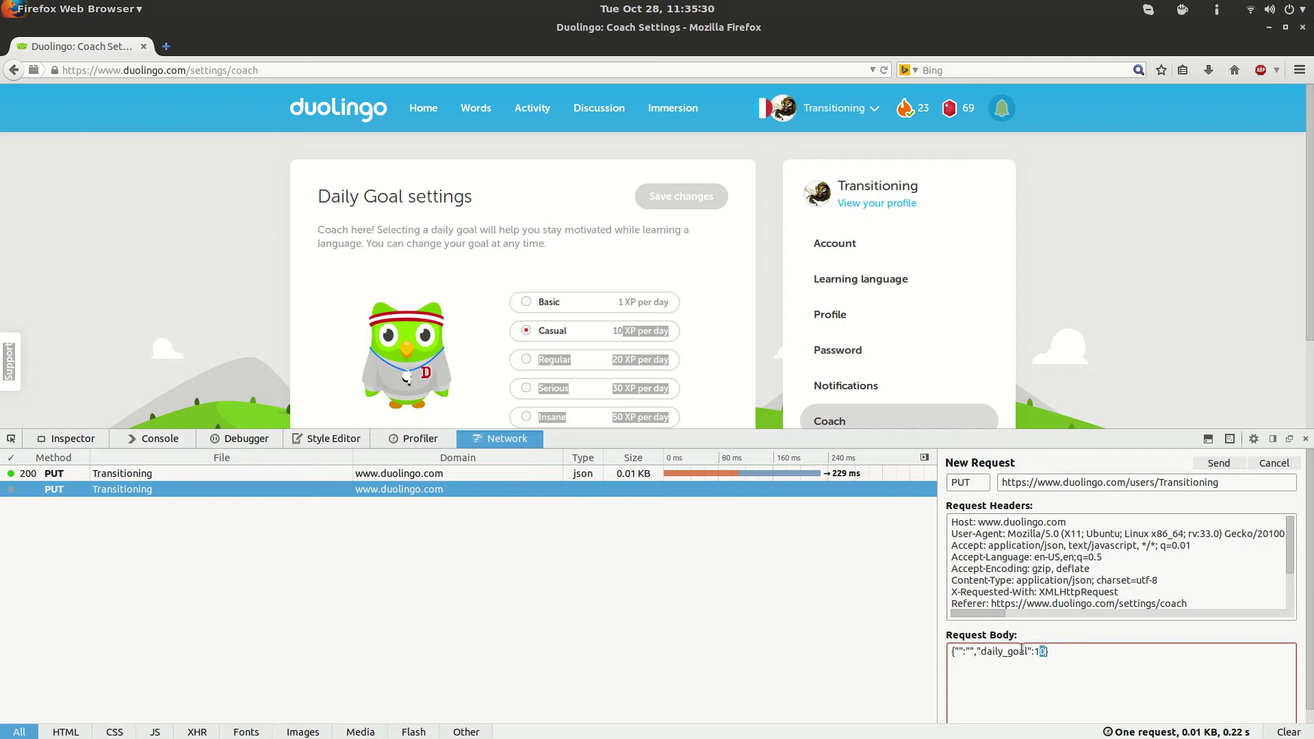
left_click(1048, 650)
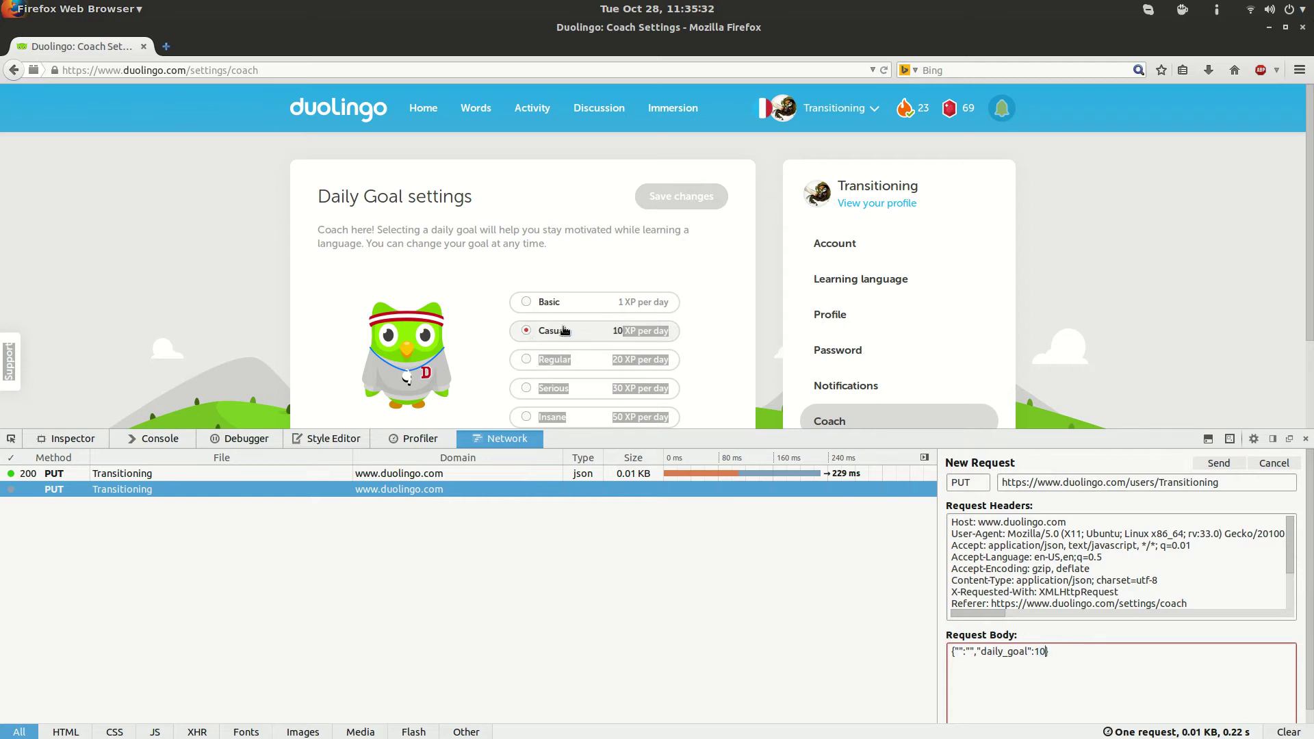
left_click_drag(548, 336, 667, 342)
left_click(693, 327)
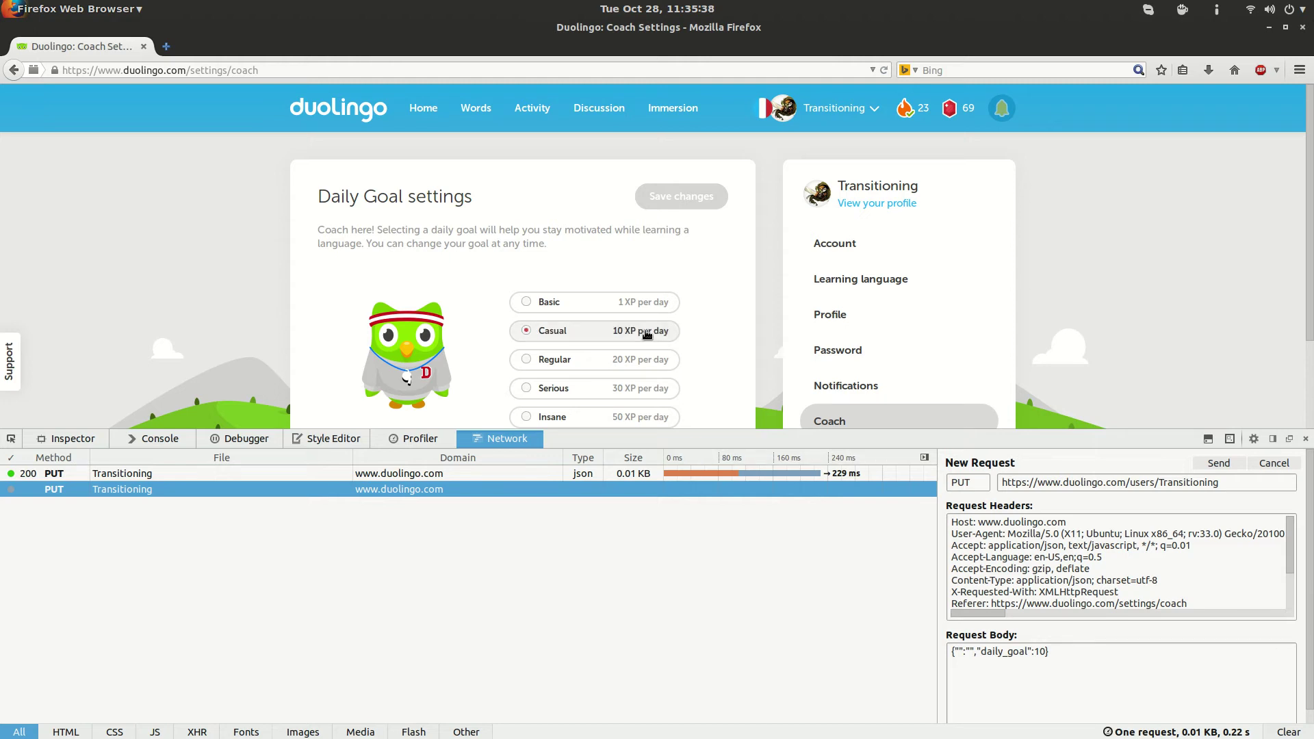
left_click(1066, 663)
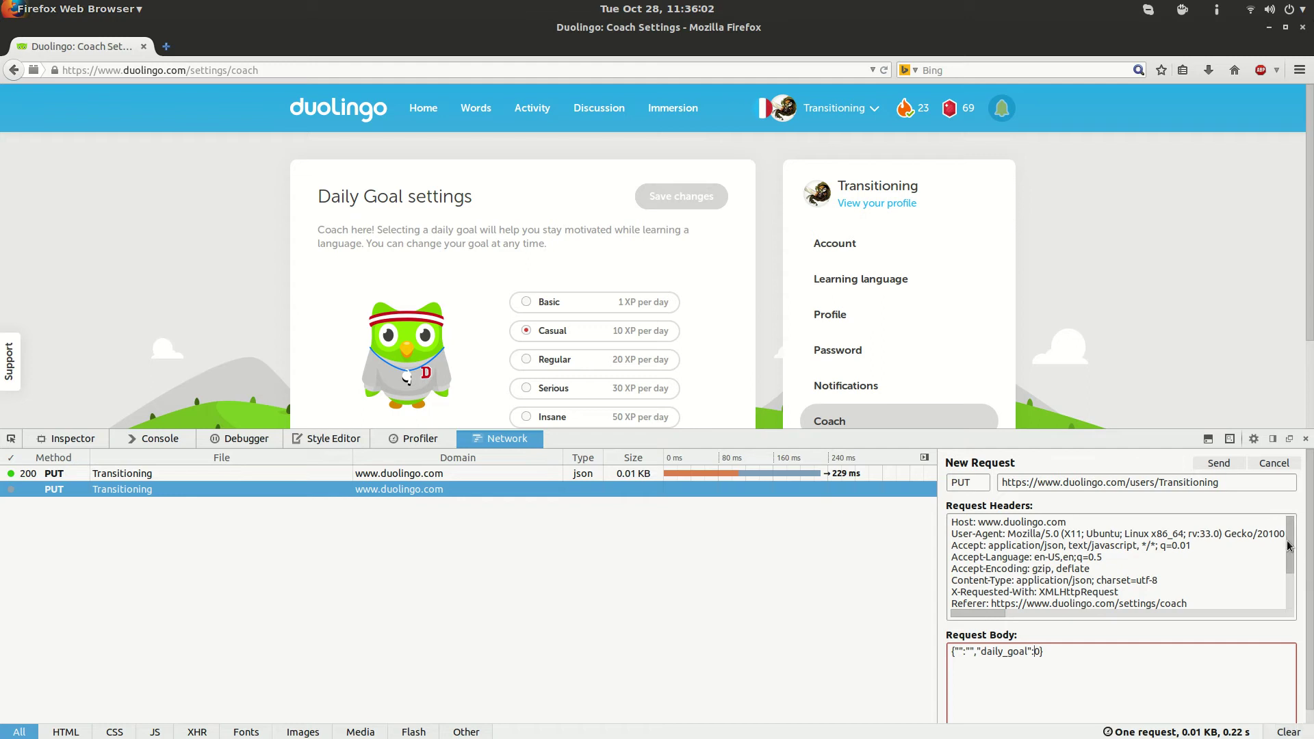
Set the Content-Length request header to 22 to match the edited body and send the request.
left_click_drag(1289, 546, 1290, 576)
left_click(1088, 664)
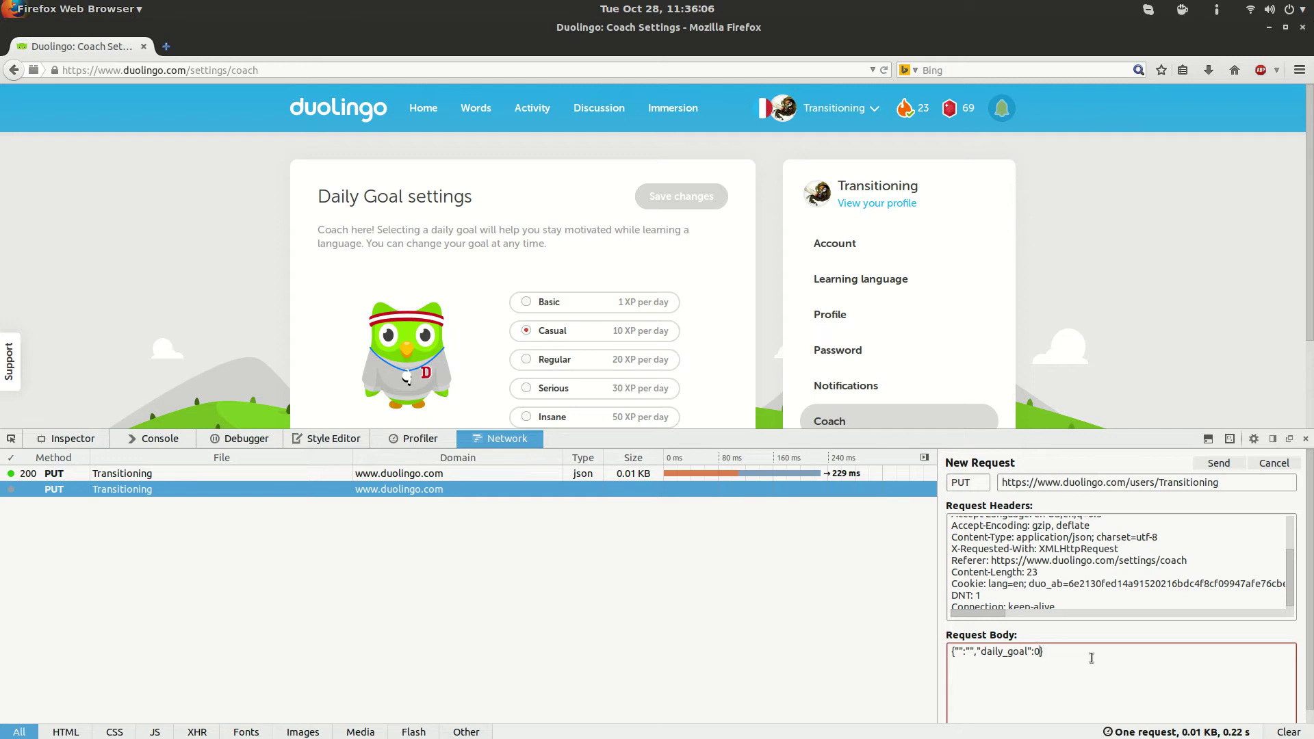
left_click(1044, 572)
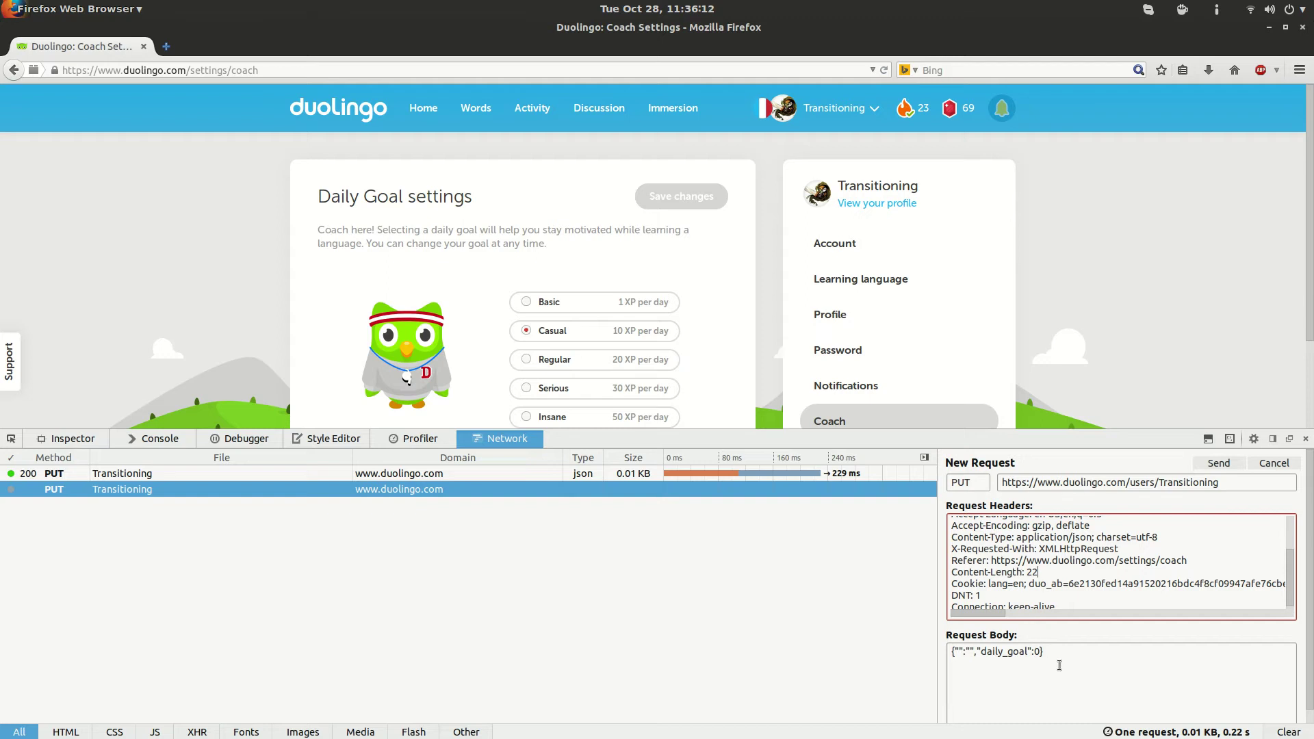
left_click_drag(1060, 667, 955, 651)
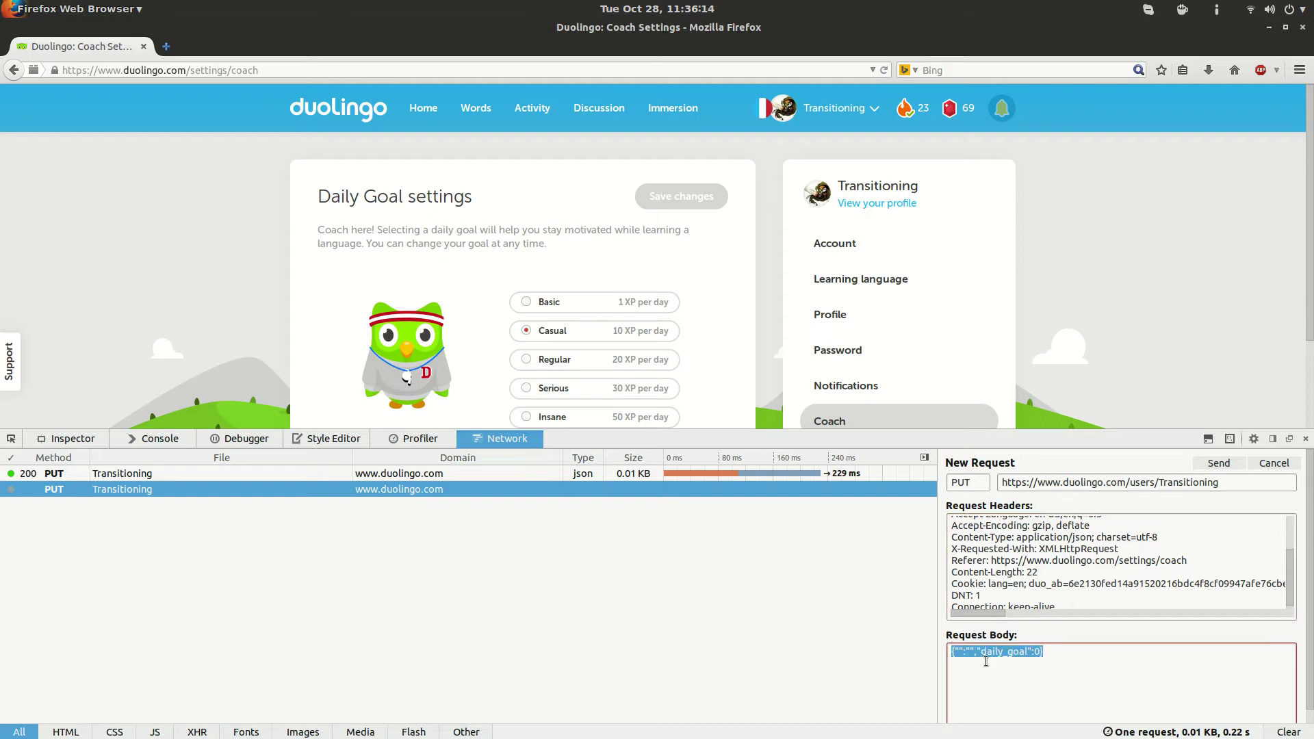
key("Left")
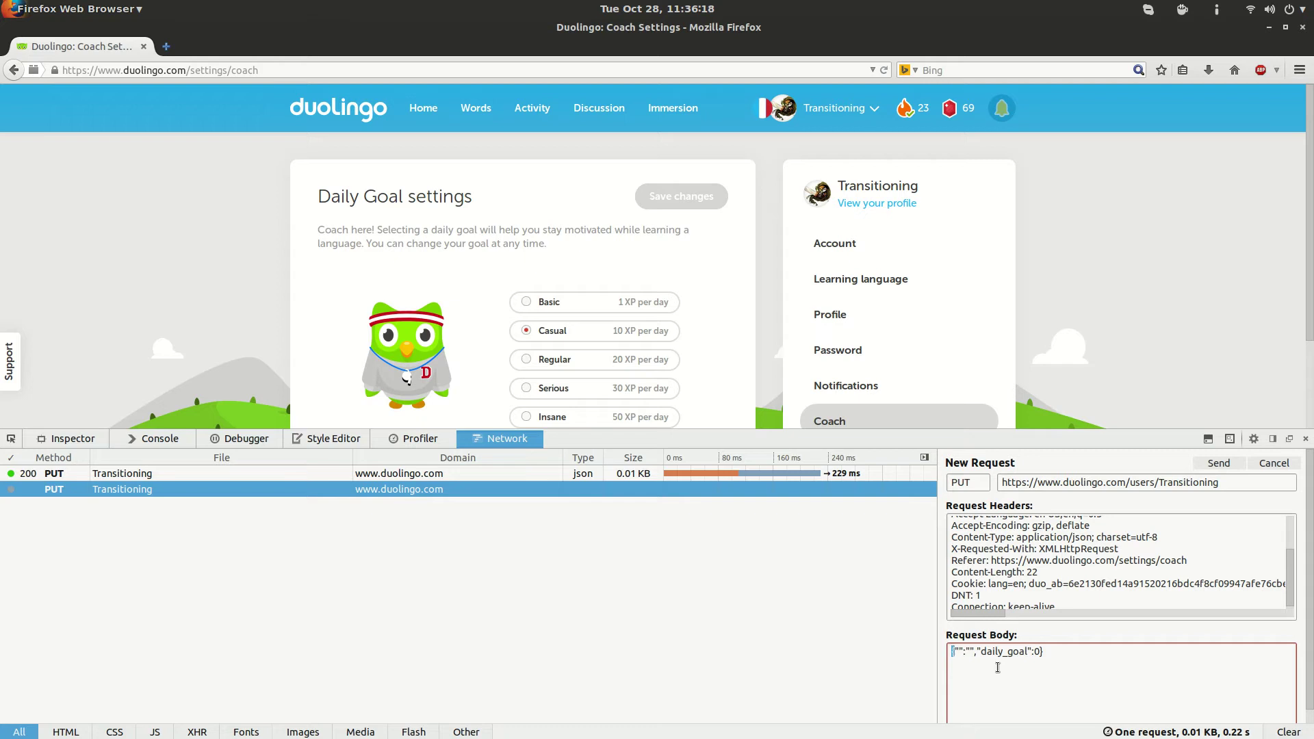
key("Right")
mouse_move(1291, 587)
left_mouse_down()
mouse_move(1294, 537)
mouse_move(1294, 576)
left_mouse_up()
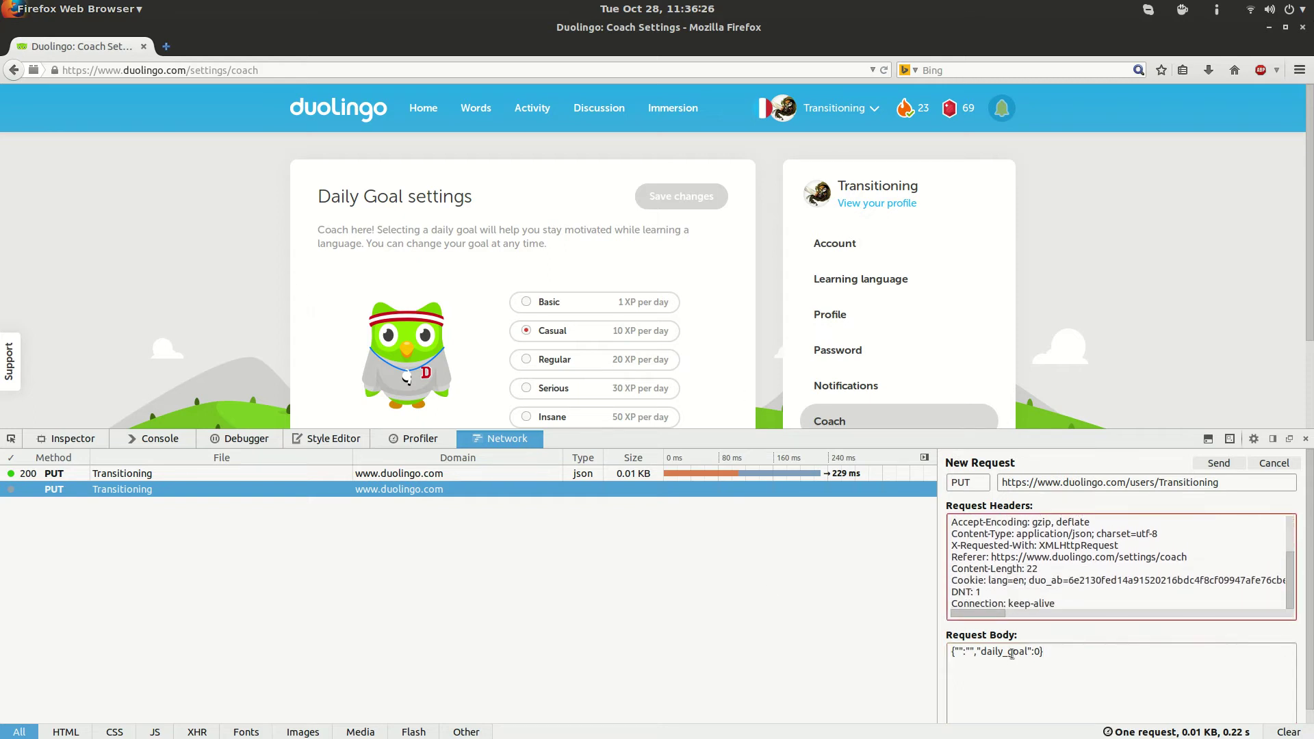
left_click(1226, 465)
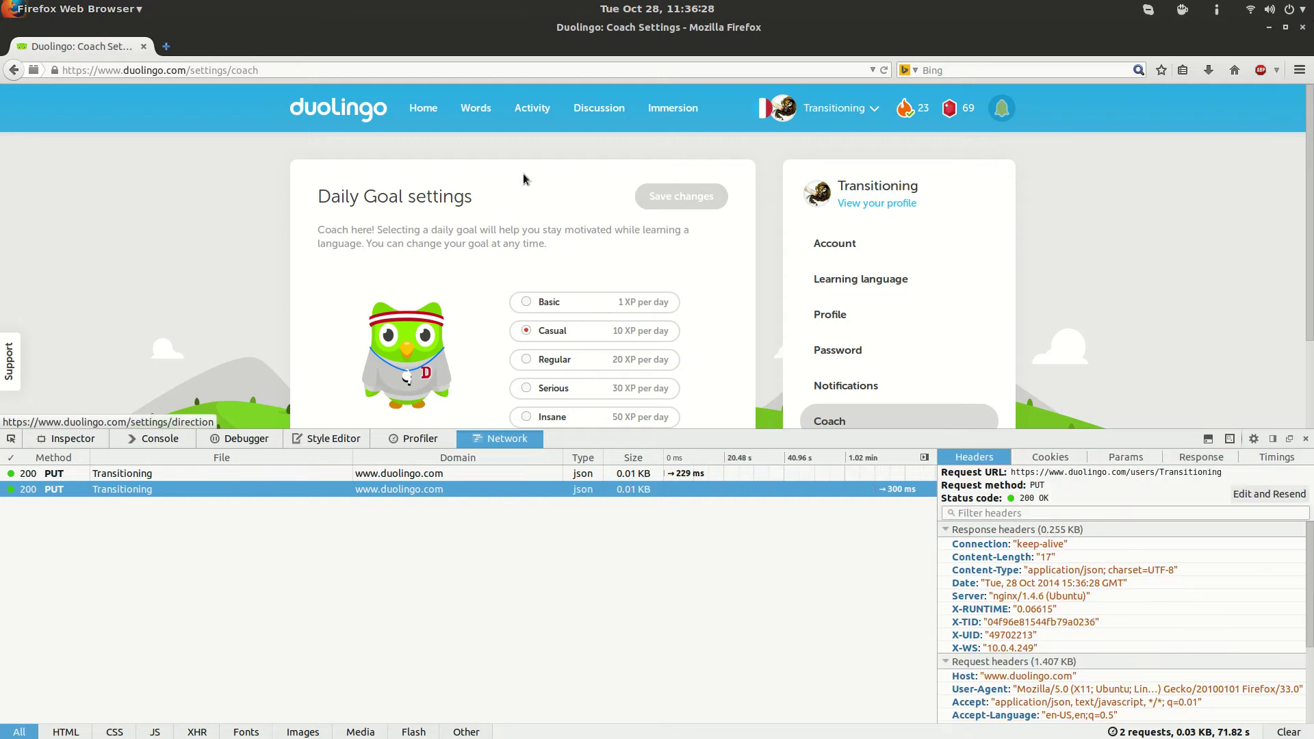
Reload the Duolingo home page and open the daily goal settings from its Daily Goal section.
left_click(331, 111)
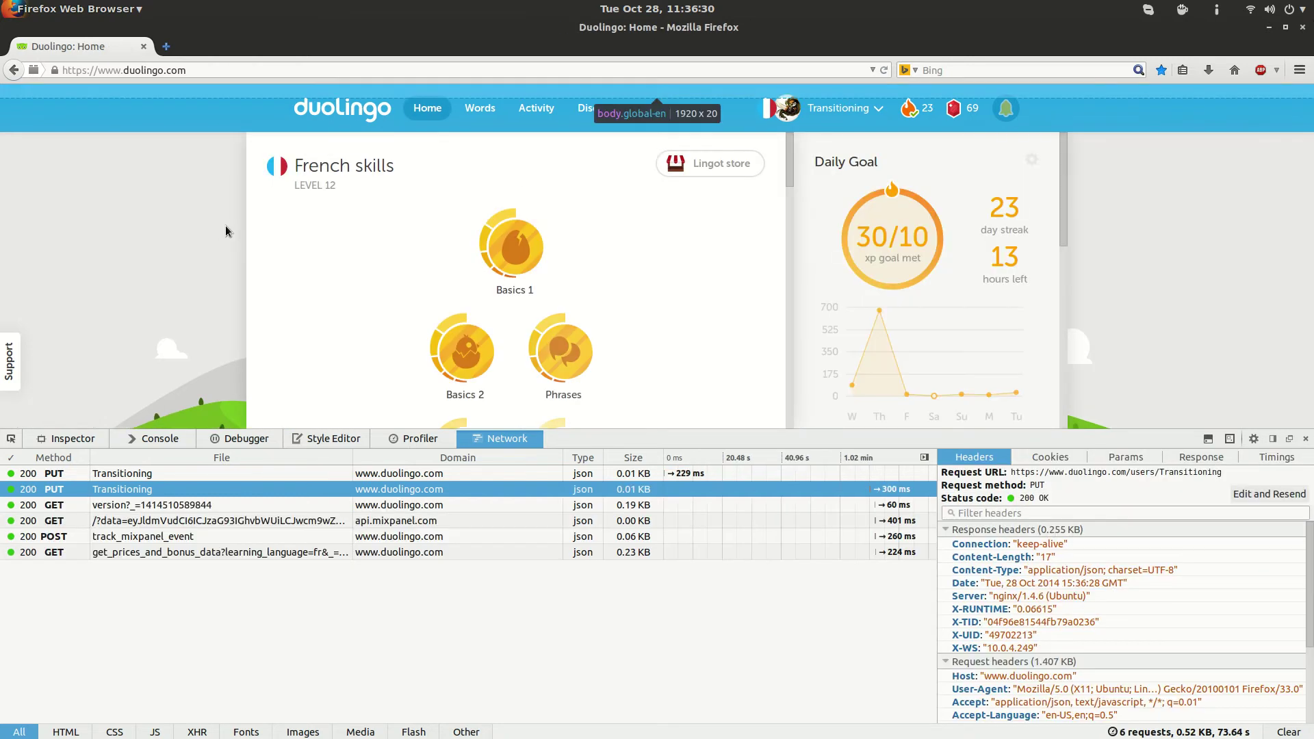
key("F5")
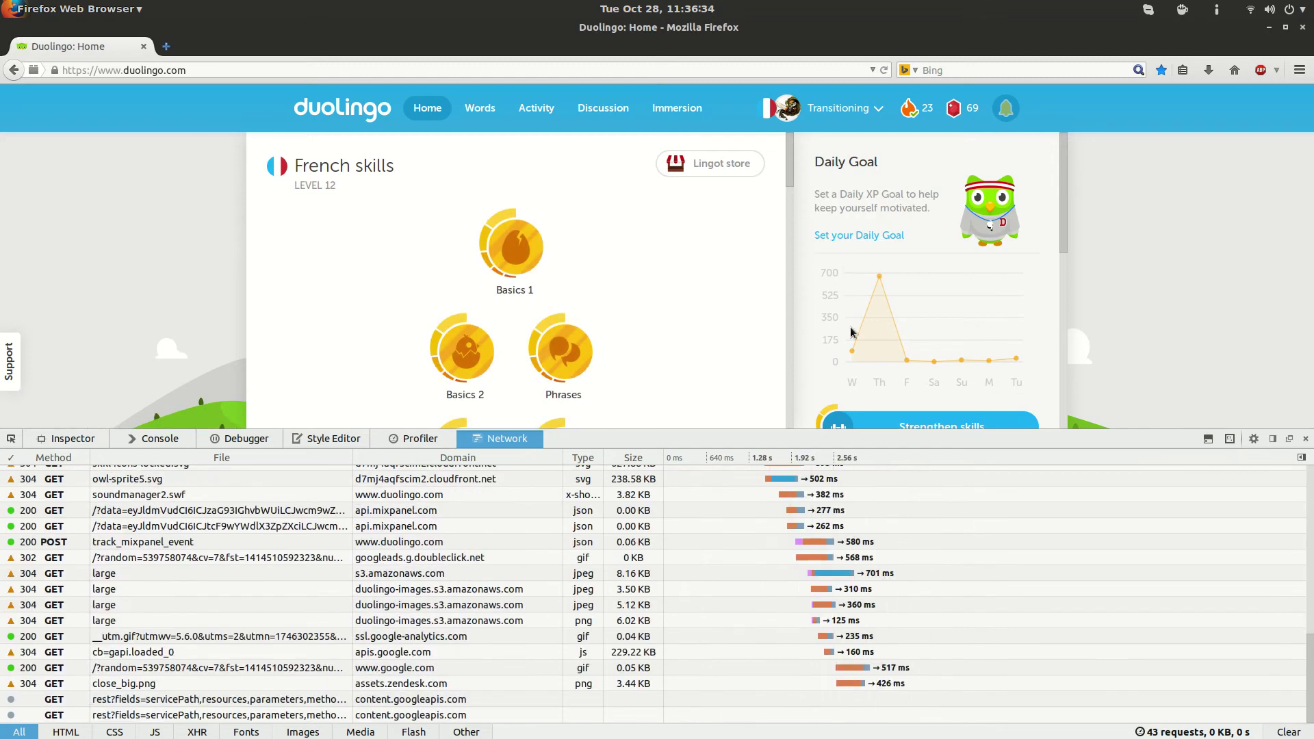
left_click(855, 234)
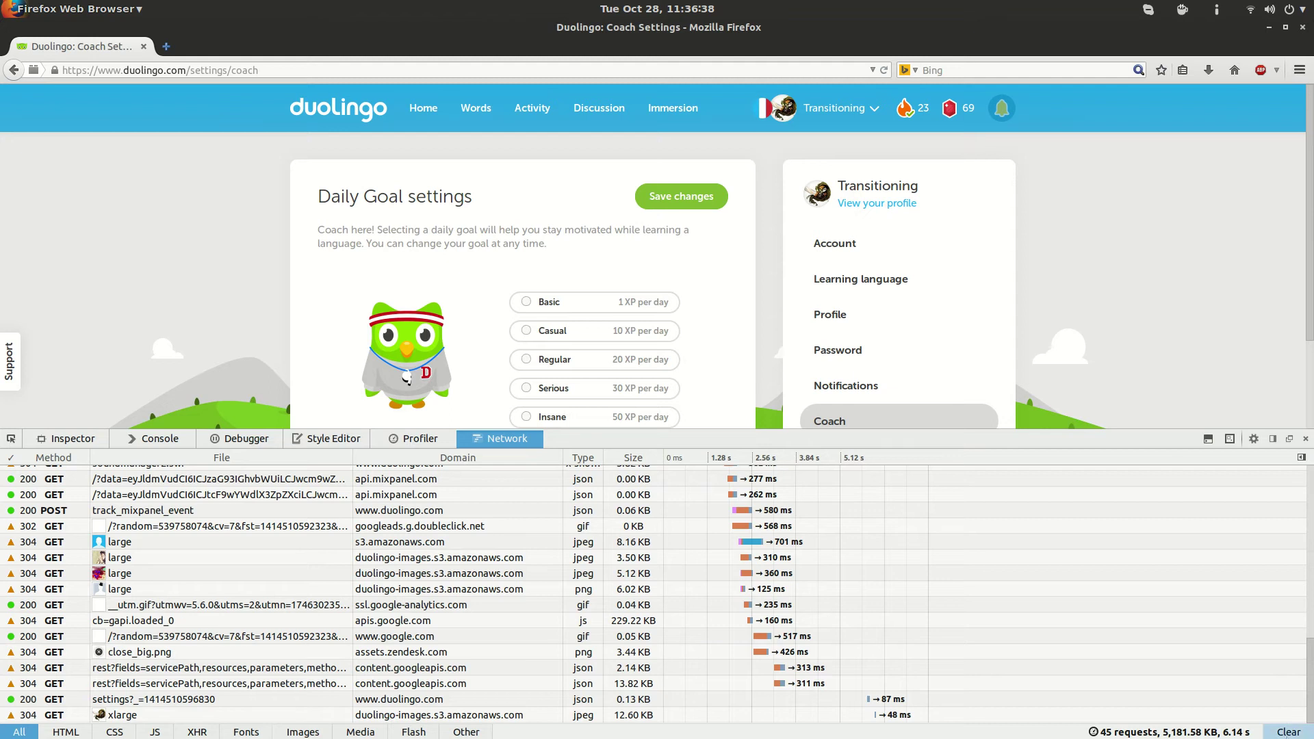
Clear the recorded network requests and inspect the radio button element of the Basic goal option.
left_click(1289, 731)
scroll(488, 284, "down", 2)
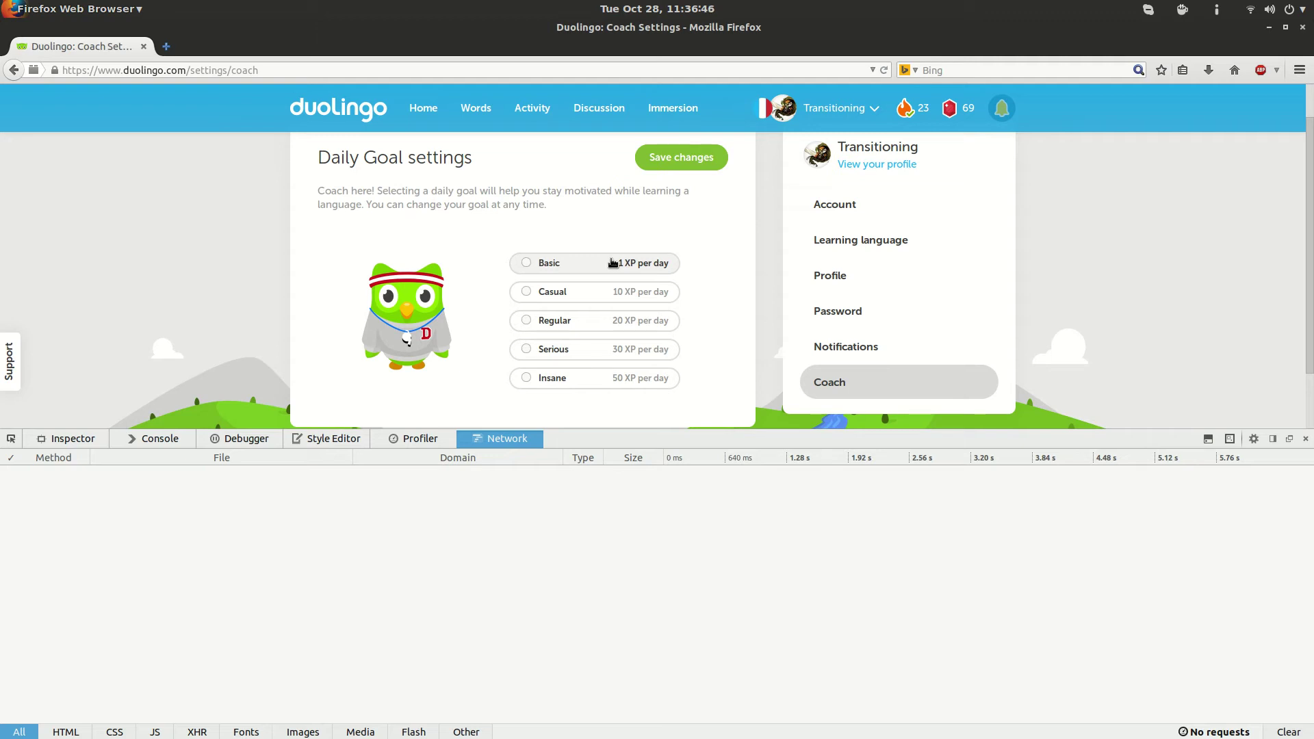
right_click(526, 265)
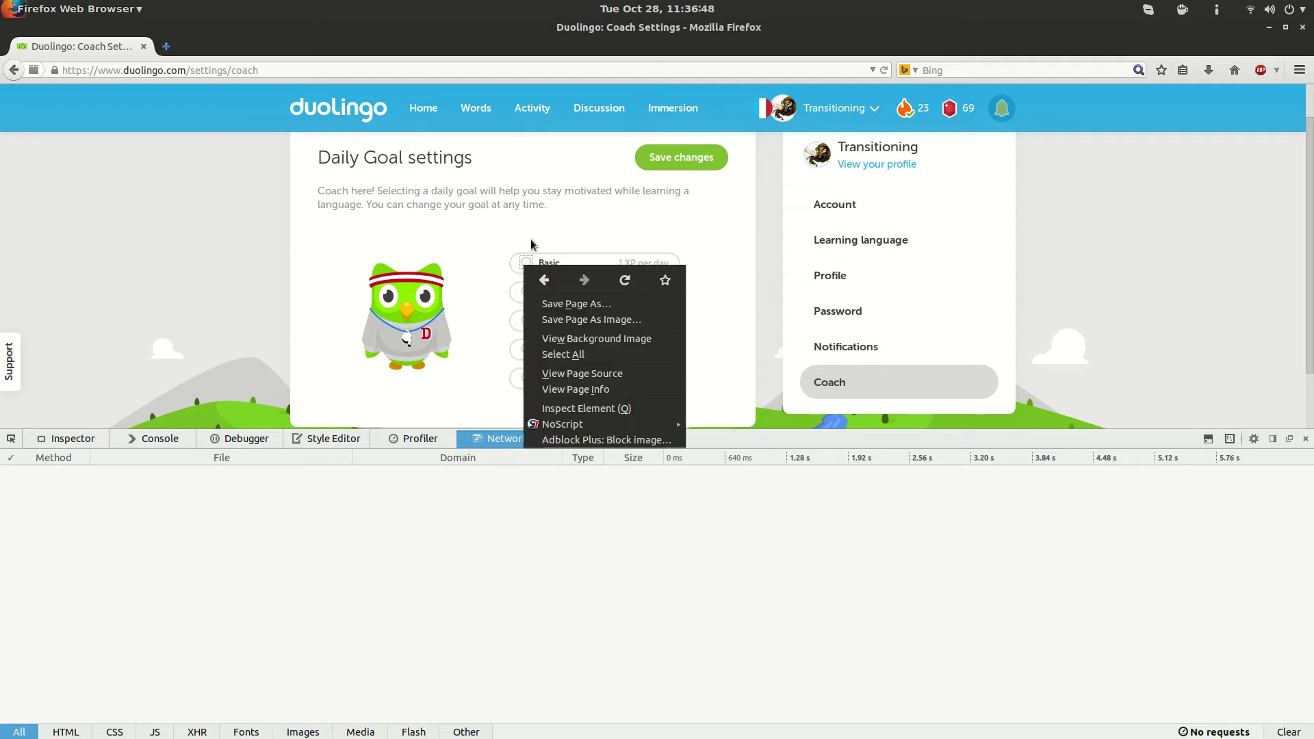
key("Escape")
right_click(527, 264)
key("Escape")
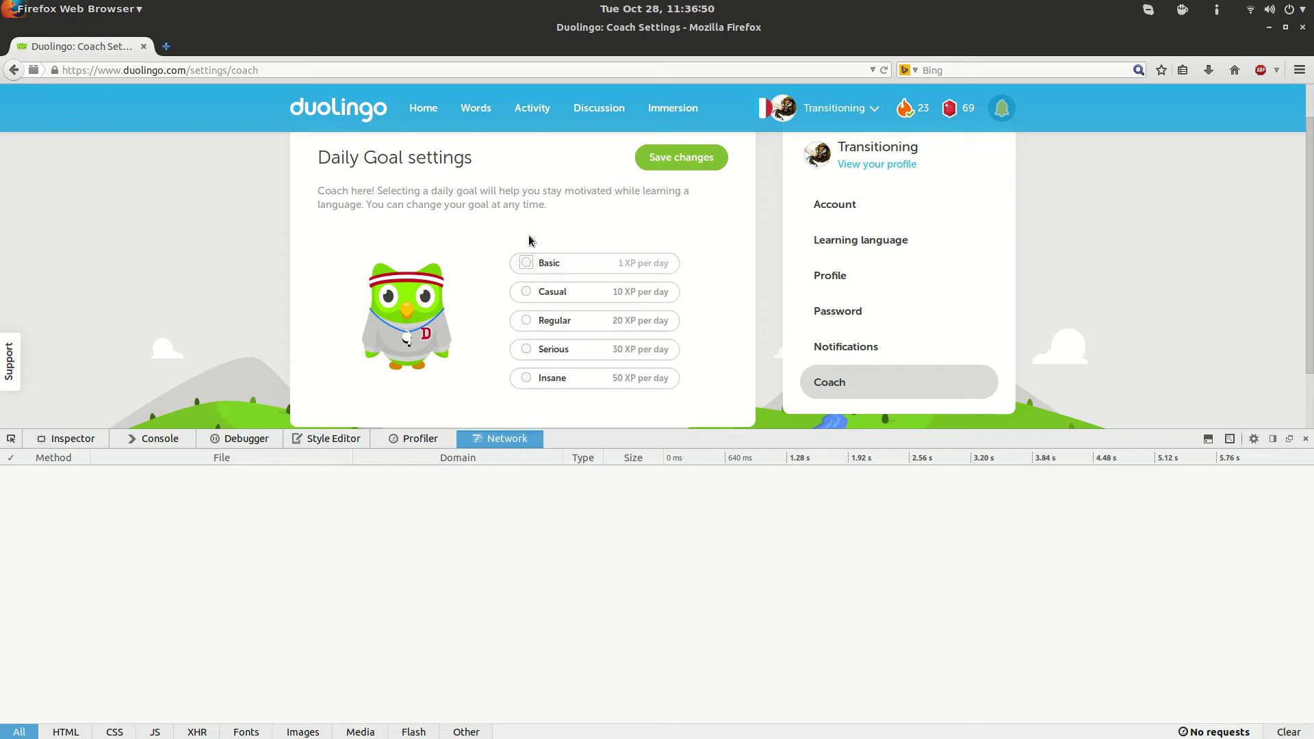
right_click(528, 265)
left_click(561, 406)
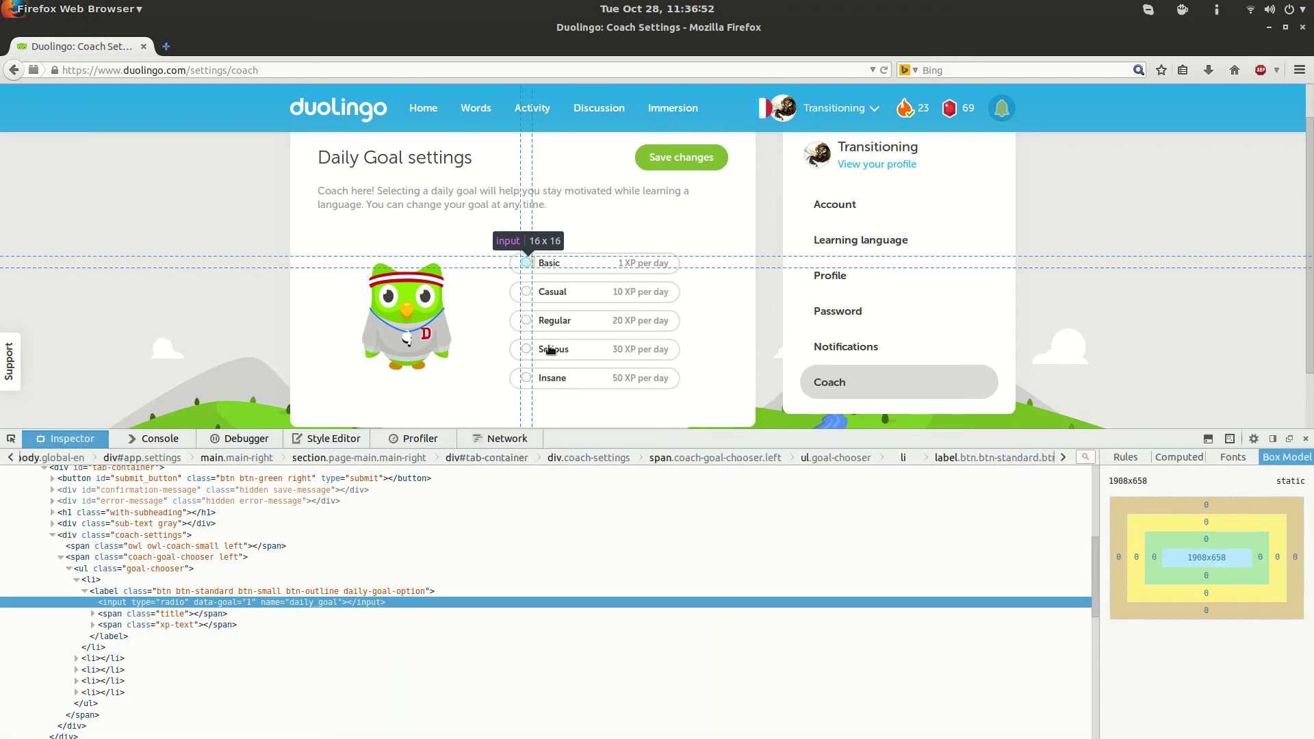
Set the data-goal attribute of the Basic option's radio input to 1337.
double_click(248, 605)
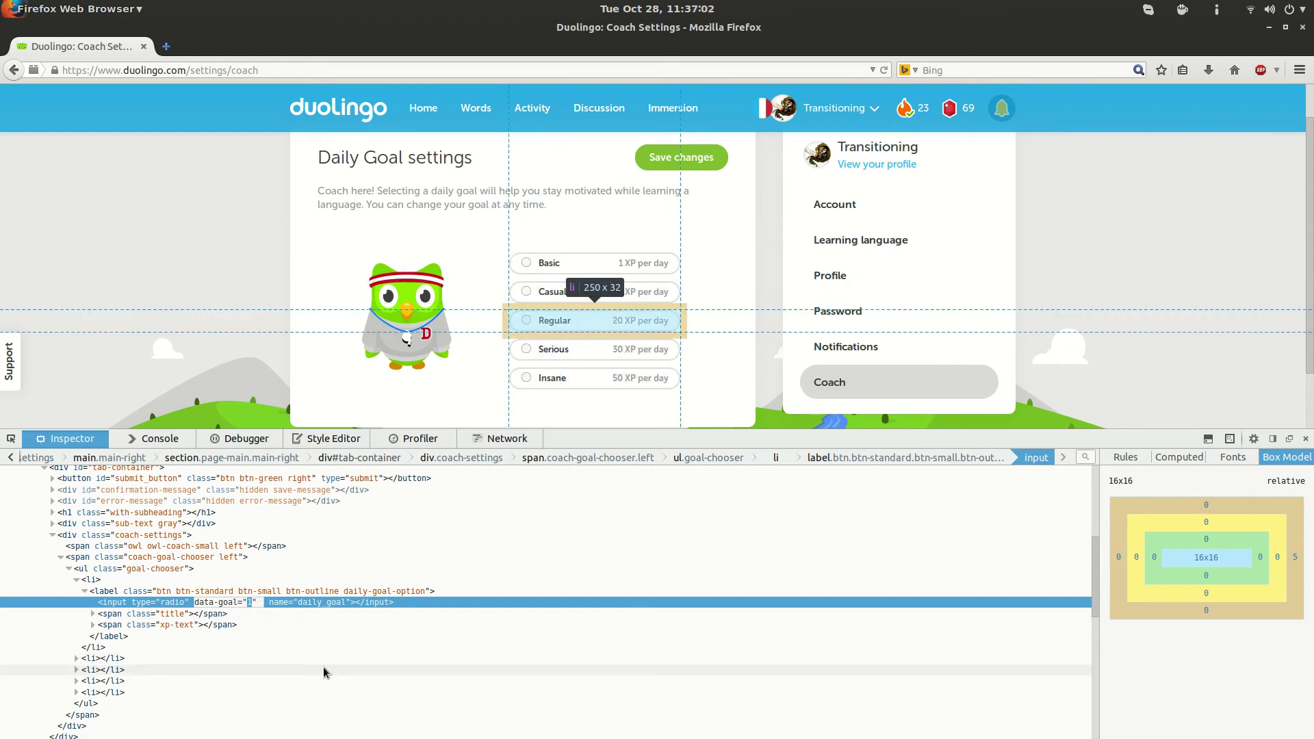
type("1337")
key("Return")
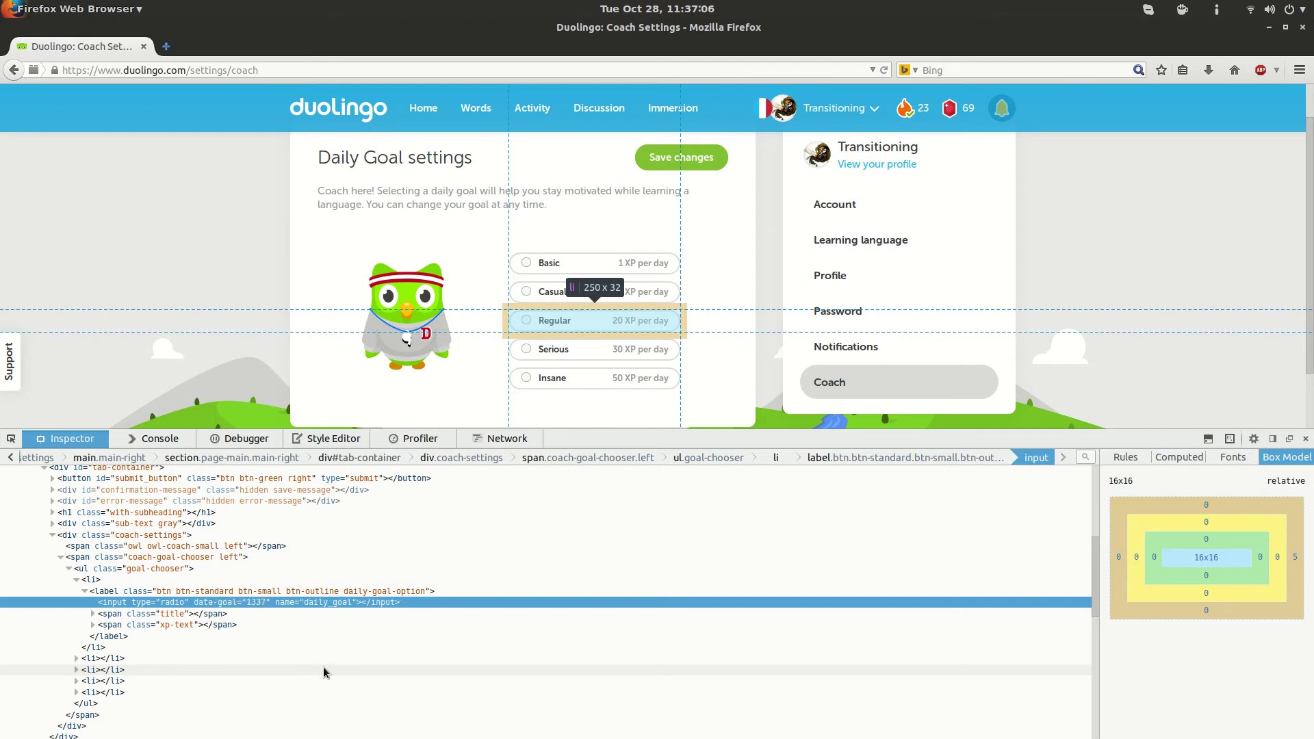
Save the modified Basic option as the daily goal, accepting the streak change, and check the goal on the home page.
left_click(525, 264)
left_click(668, 163)
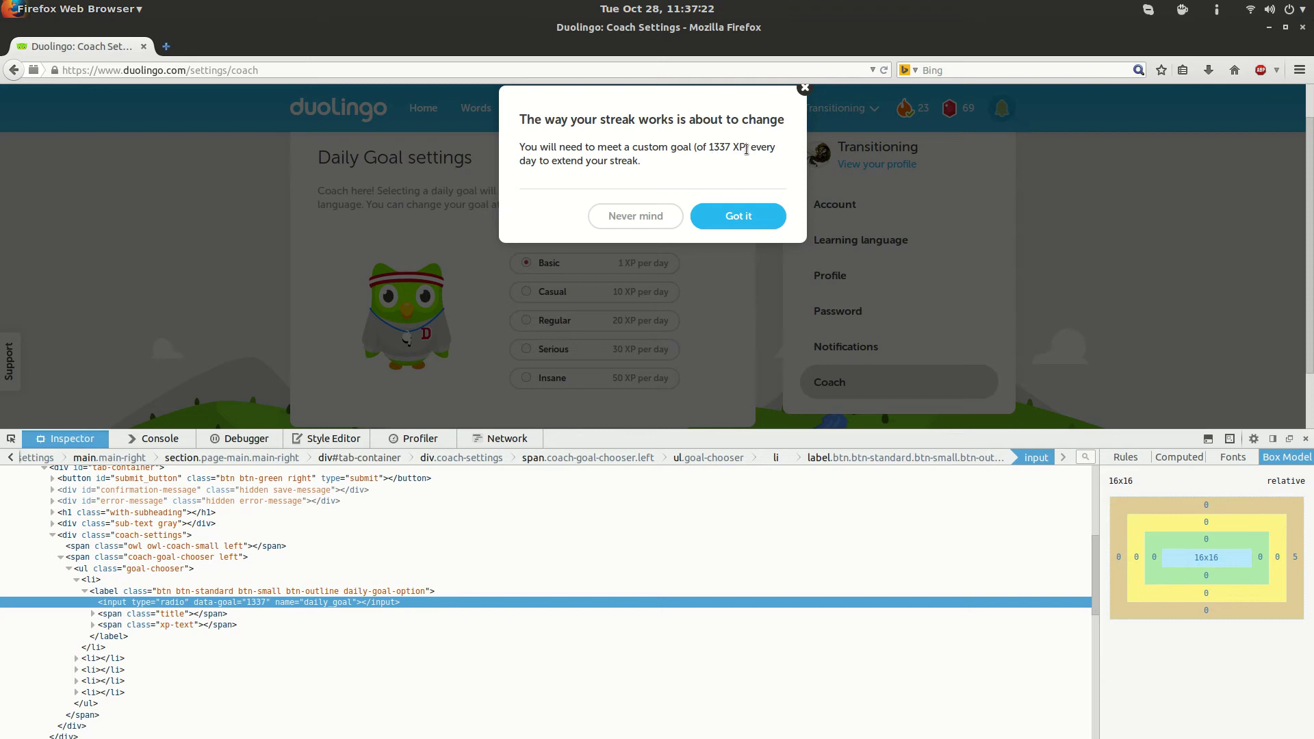
left_click(729, 217)
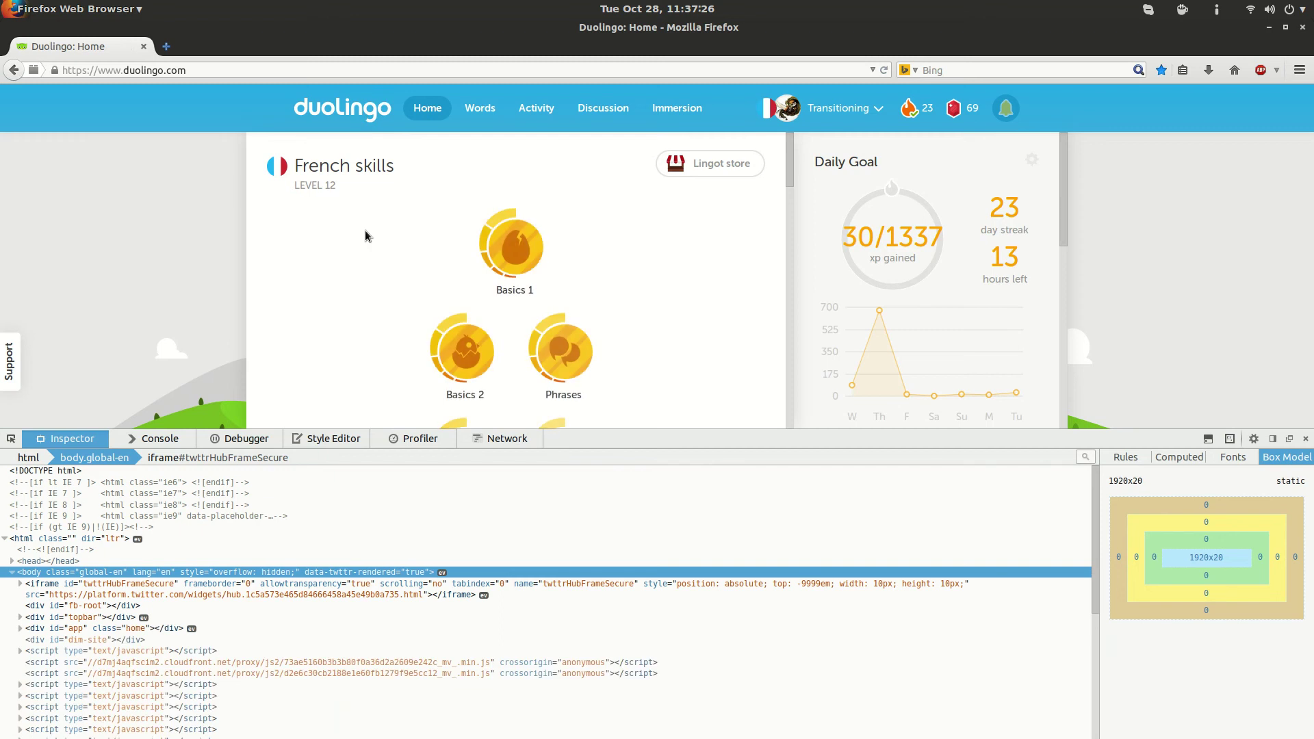
left_click_drag(886, 237, 930, 238)
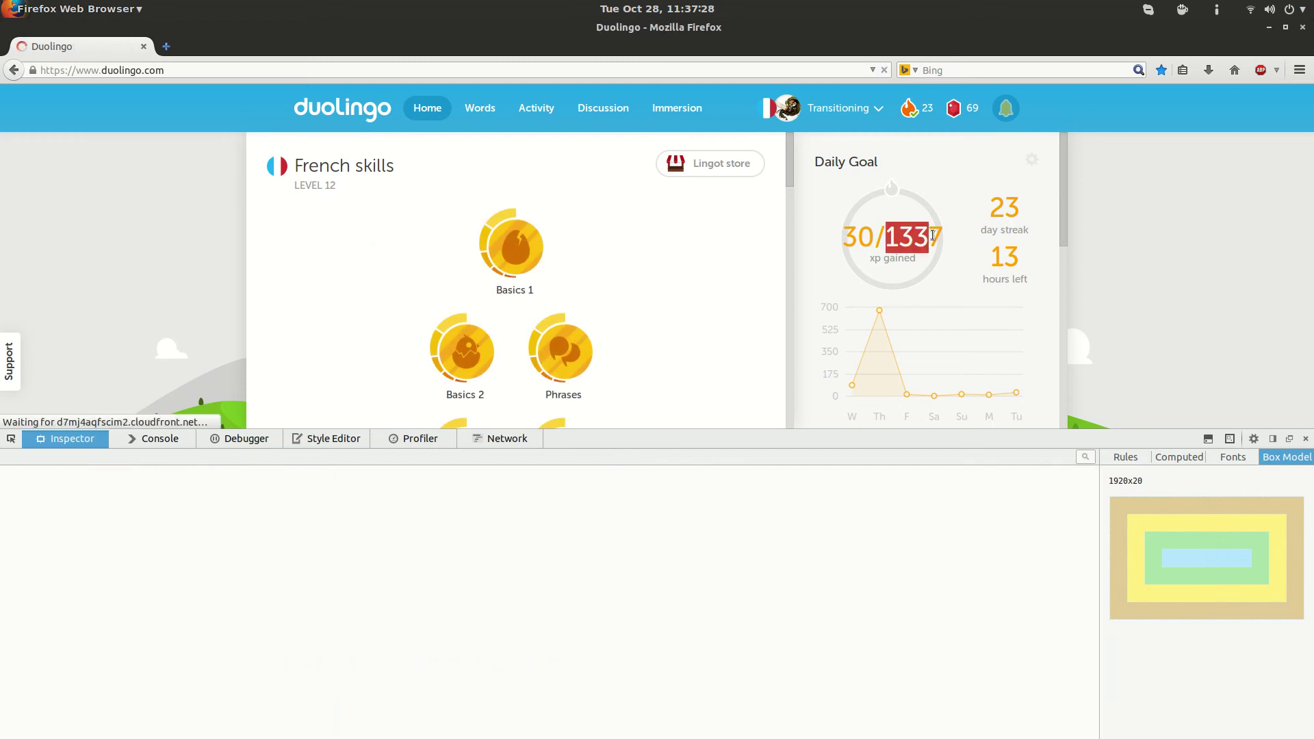
Open the Coach settings of the Duolingo account and select the Basic daily goal.
mouse_move(838, 108)
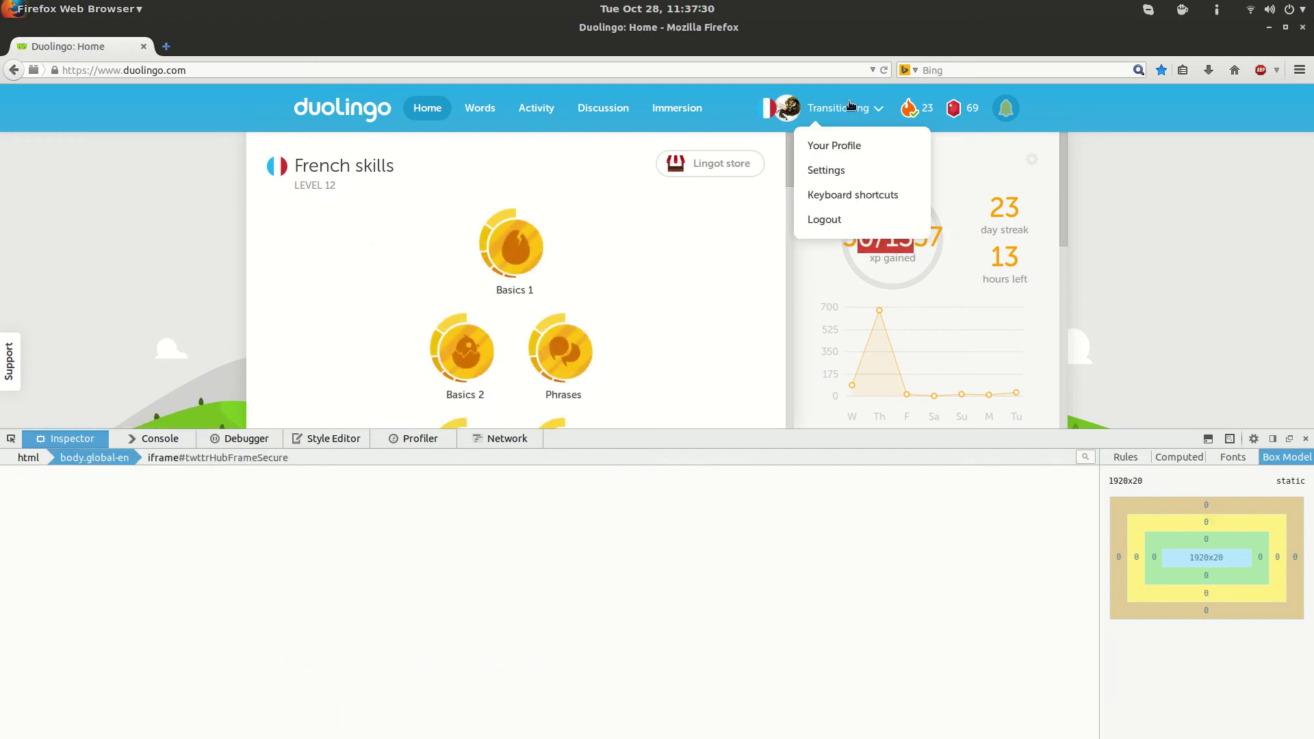
left_click(825, 171)
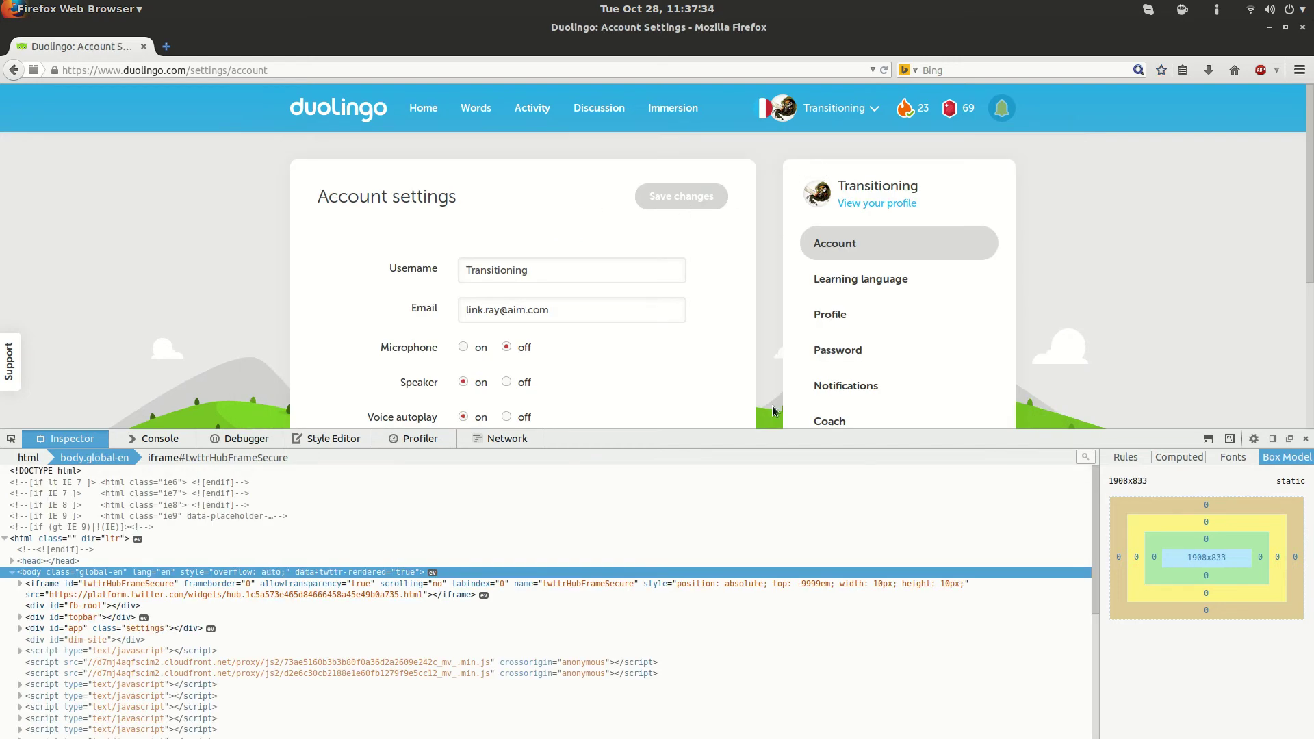
scroll(770, 414, "down", 1)
scroll(769, 410, "down", 2)
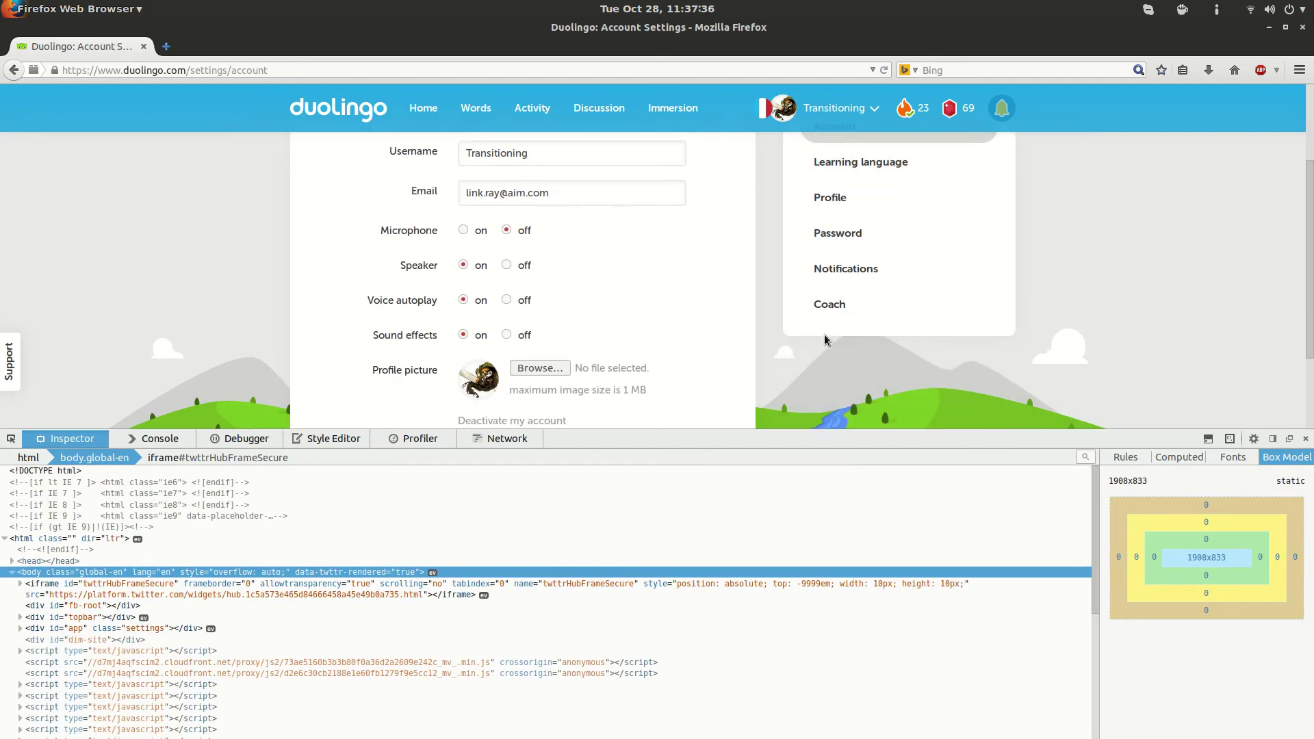
left_click(826, 314)
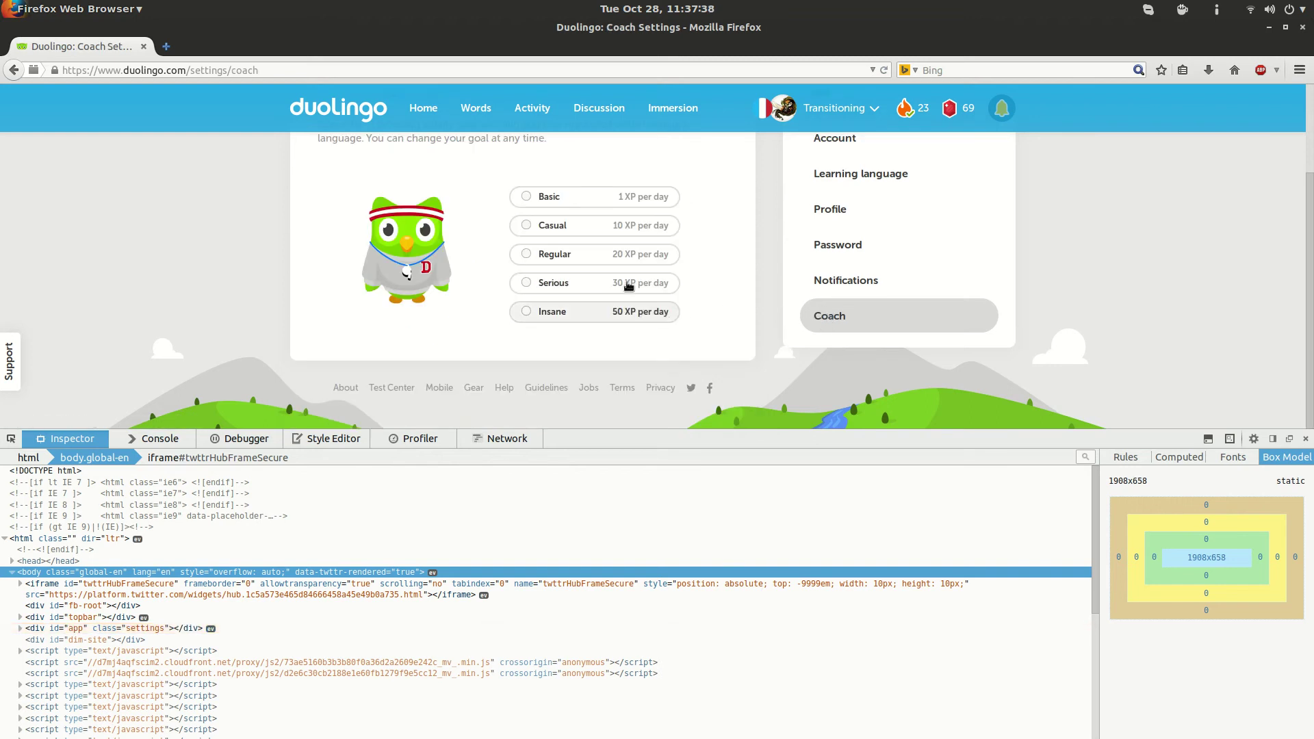
left_click(527, 197)
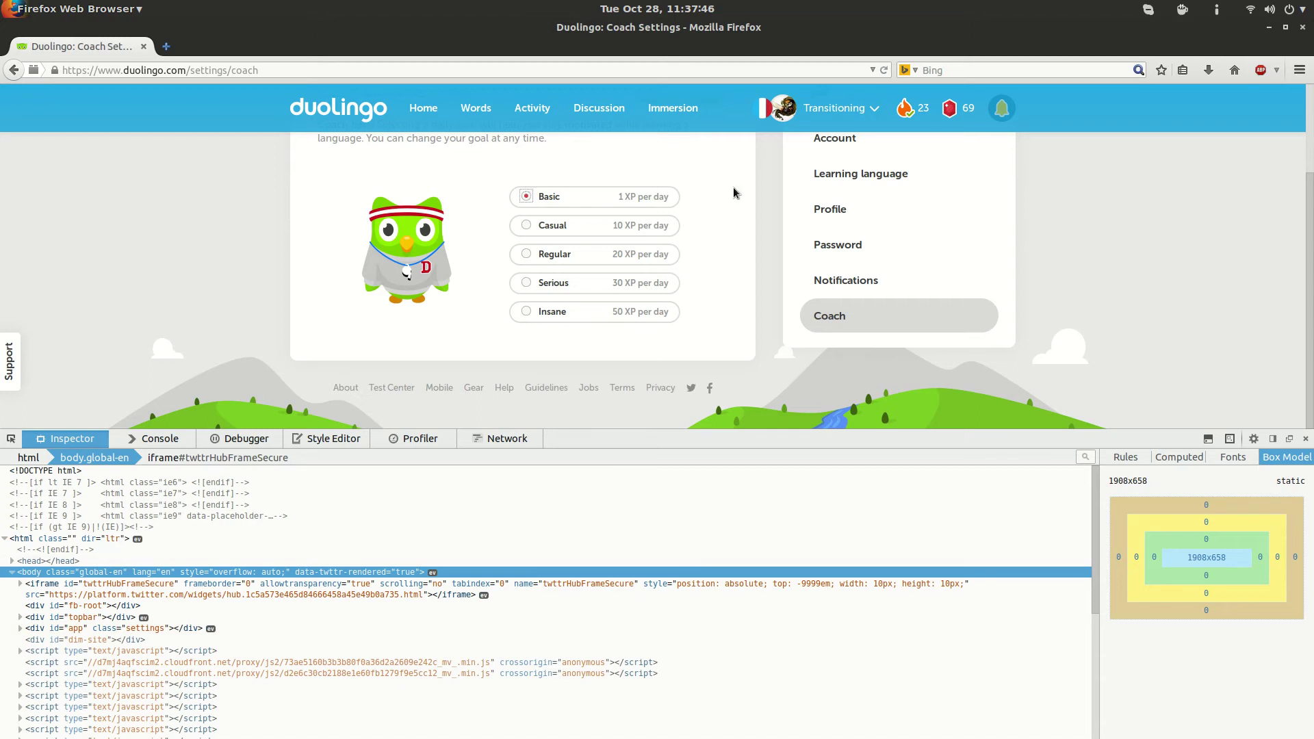
Switch to Google Chrome, search for "advanced rest client" in a new tab, and launch the Advanced REST client app from its Web Store page.
key("alt+Tab")
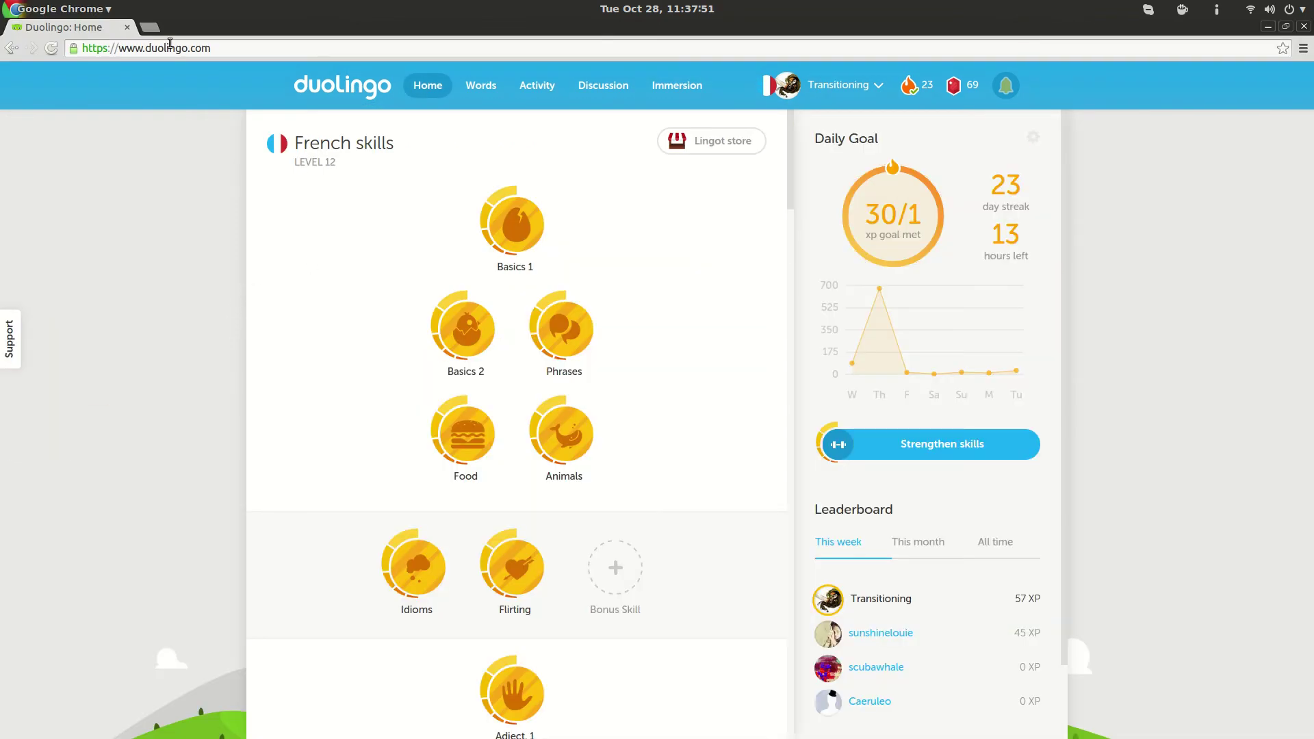
left_click(149, 27)
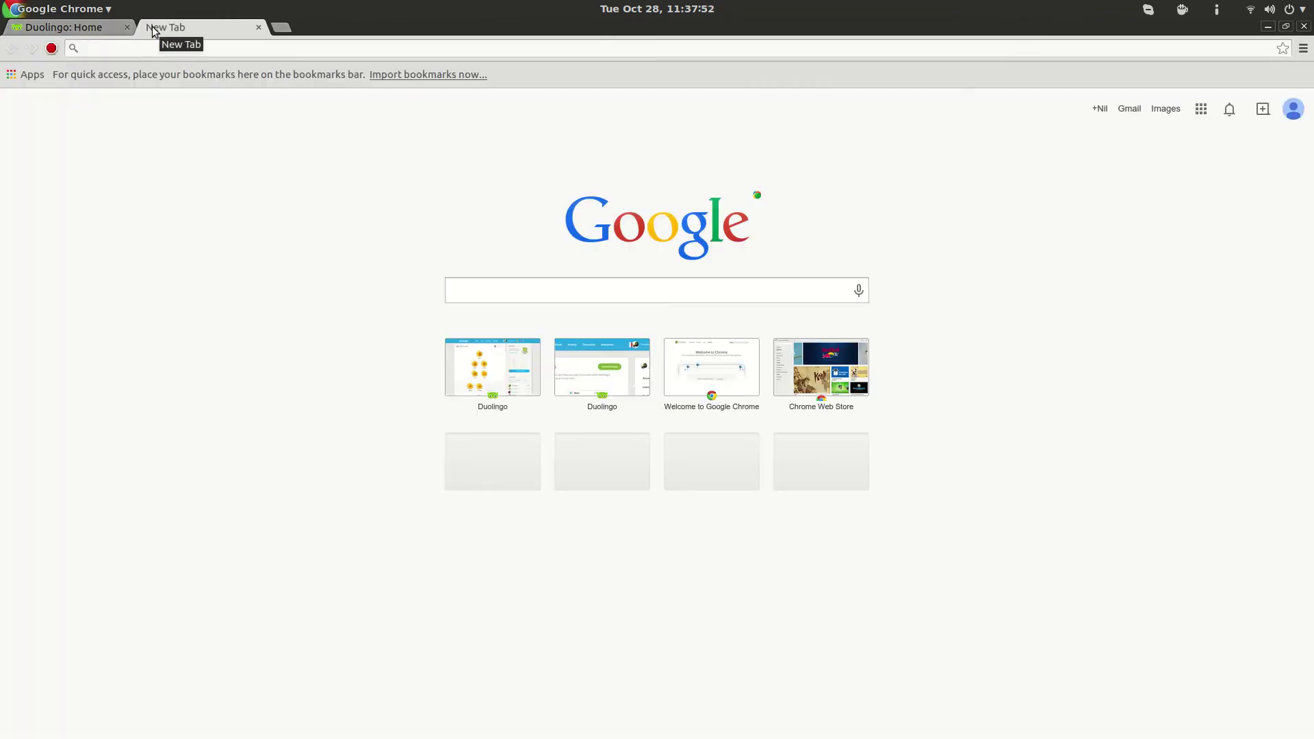
type("advanced")
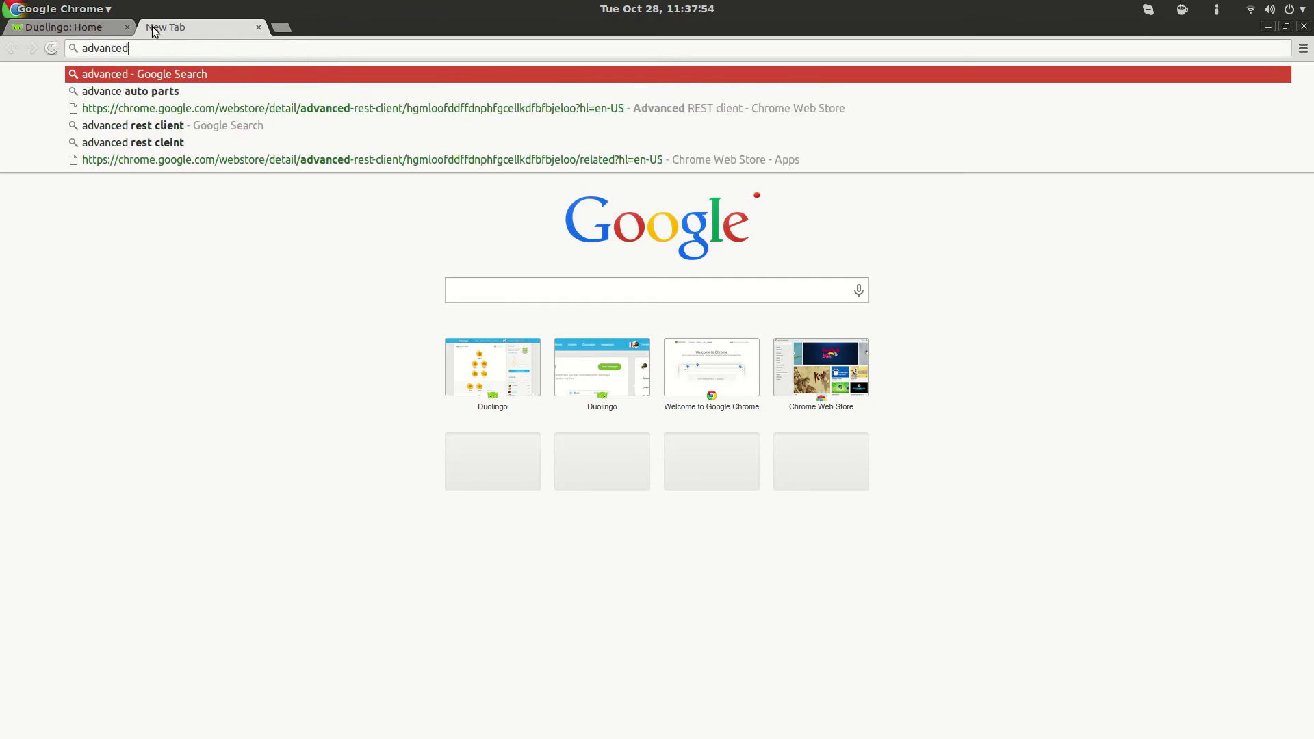
type(" rest client")
key("Return")
left_click(295, 188)
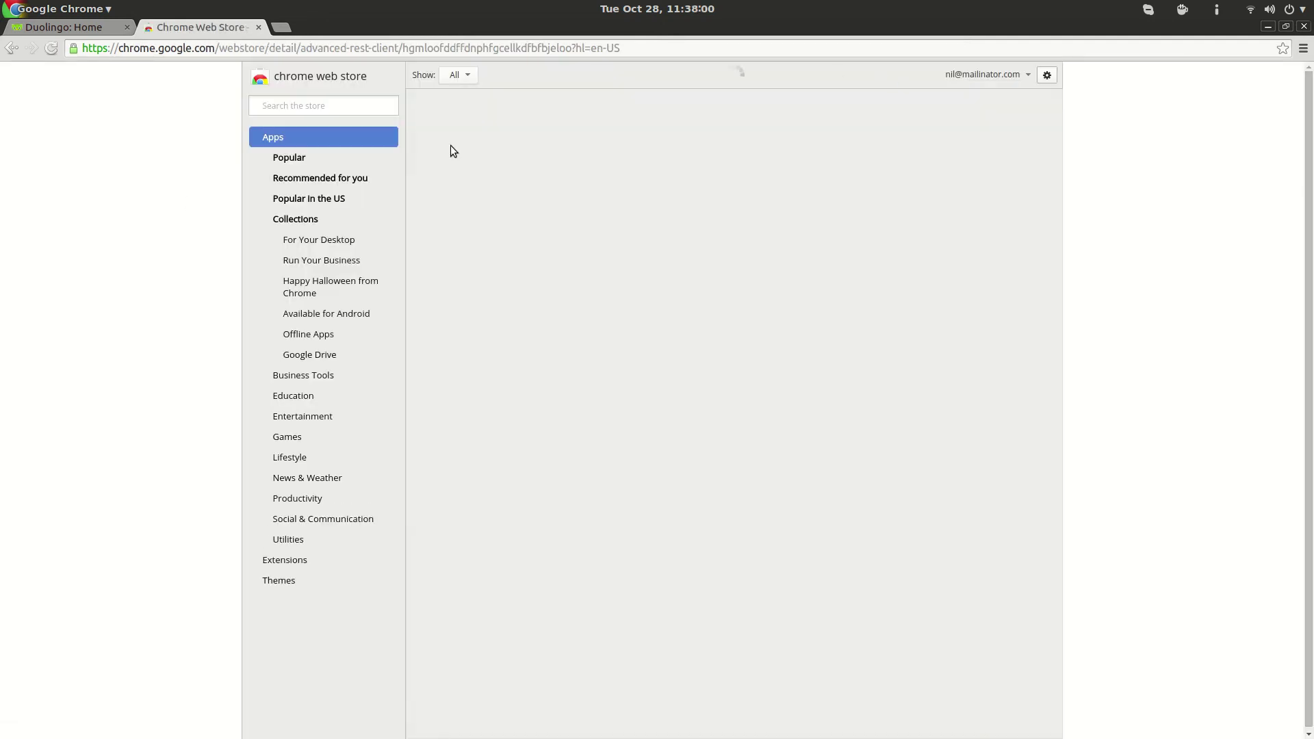
left_click(920, 192)
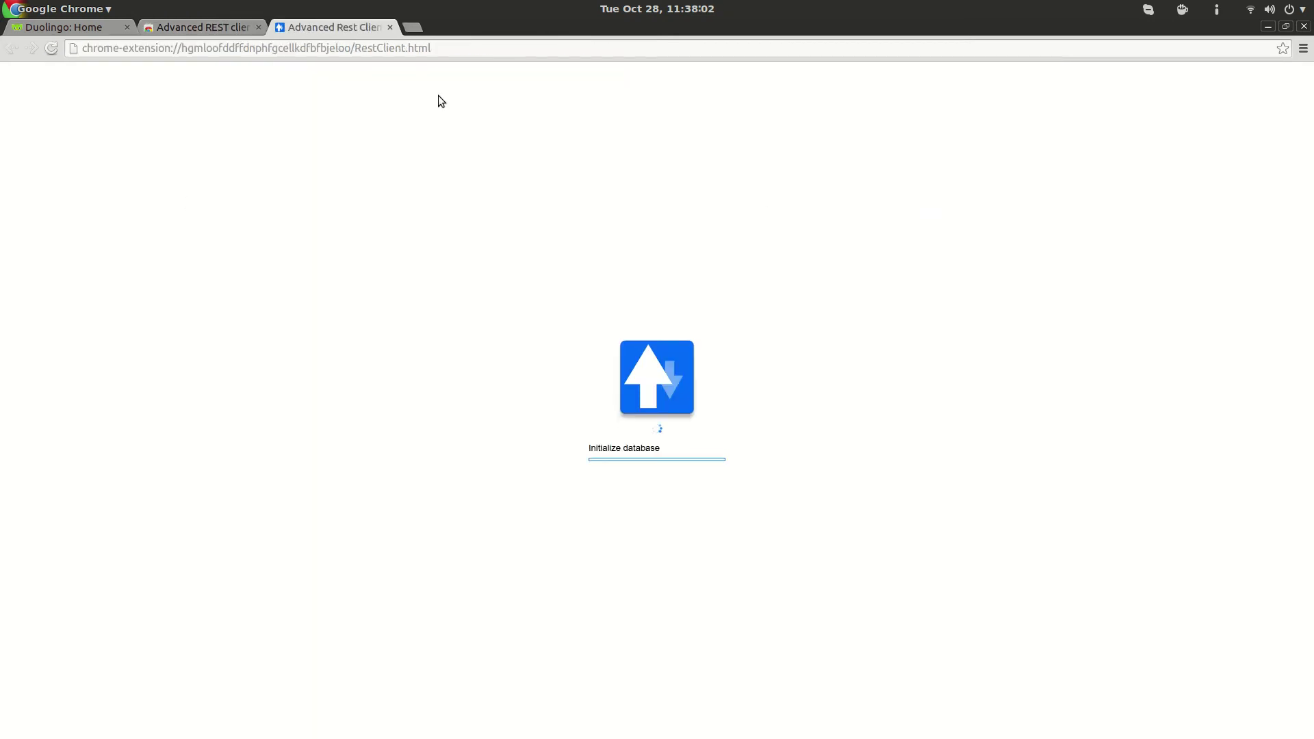
Close the Web Store page and clear the old headers and payload of the REST client request.
left_click(233, 27)
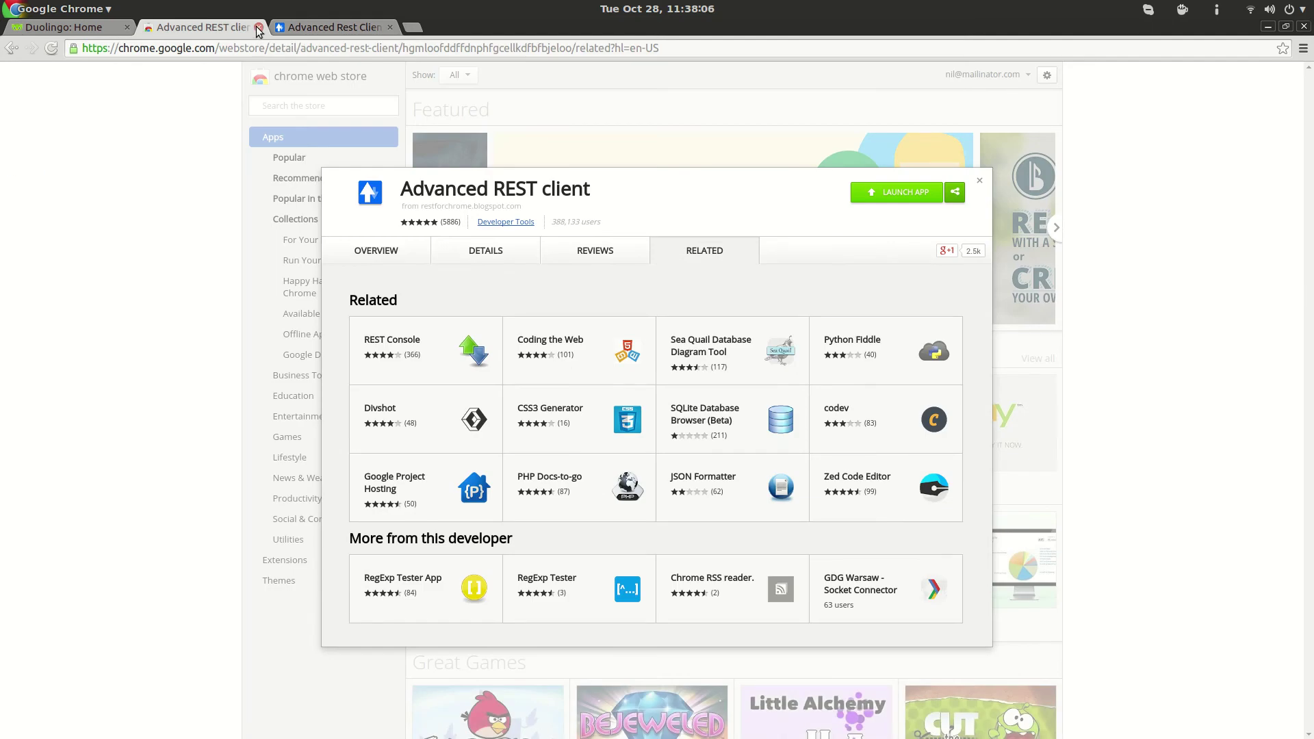
left_click(258, 27)
left_click(234, 188)
key("ctrl+a")
key("Delete")
left_click(235, 296)
key("ctrl+a")
key("Delete")
left_click(244, 218)
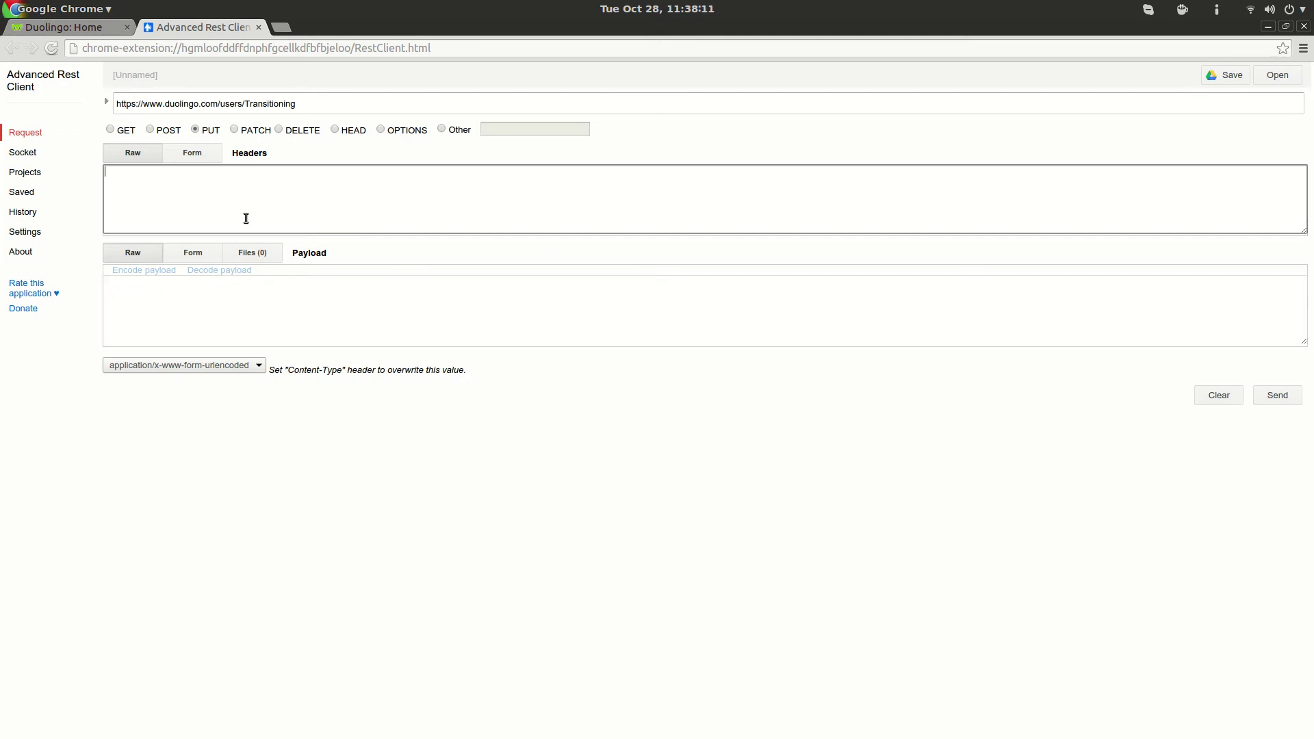
Set the REST client request method to GET and clear its URL.
left_click(111, 131)
left_click(141, 103)
key("ctrl+a")
key("Delete")
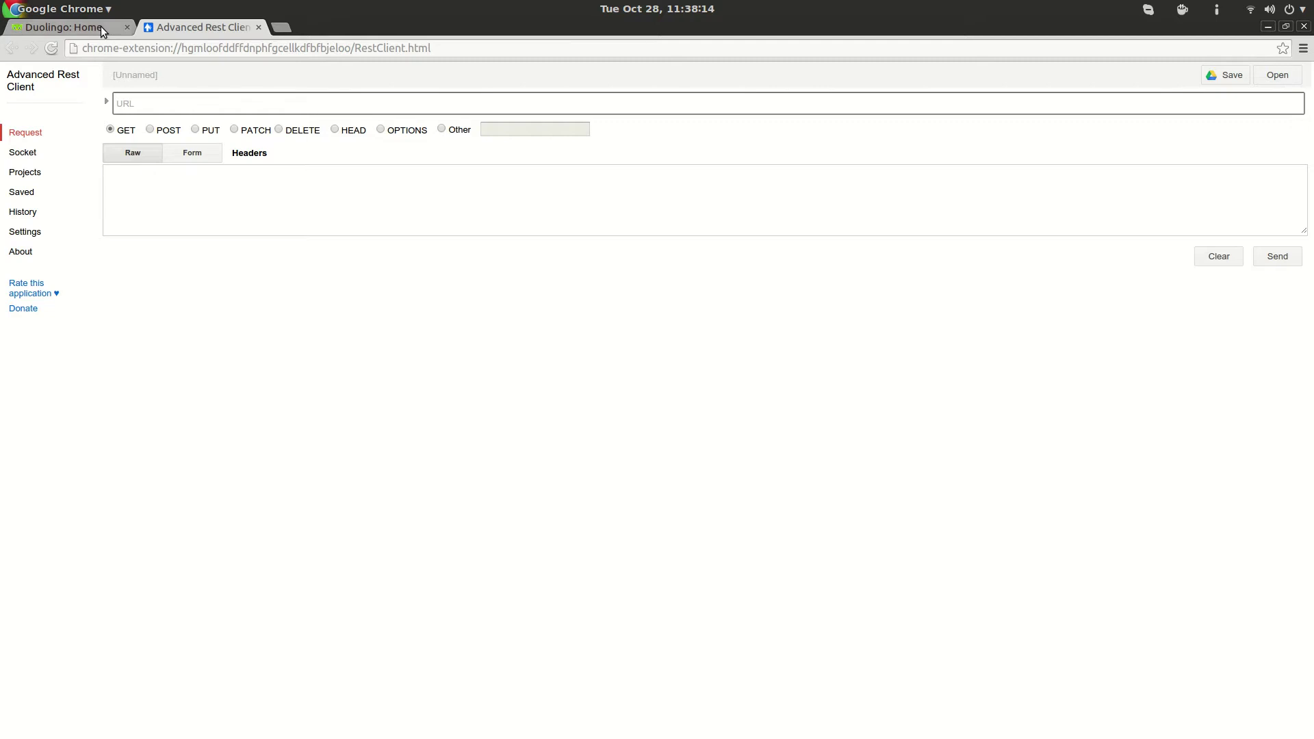
Return to the Duolingo page in Chrome and open the Coach daily goal settings.
left_click(100, 26)
mouse_move(842, 85)
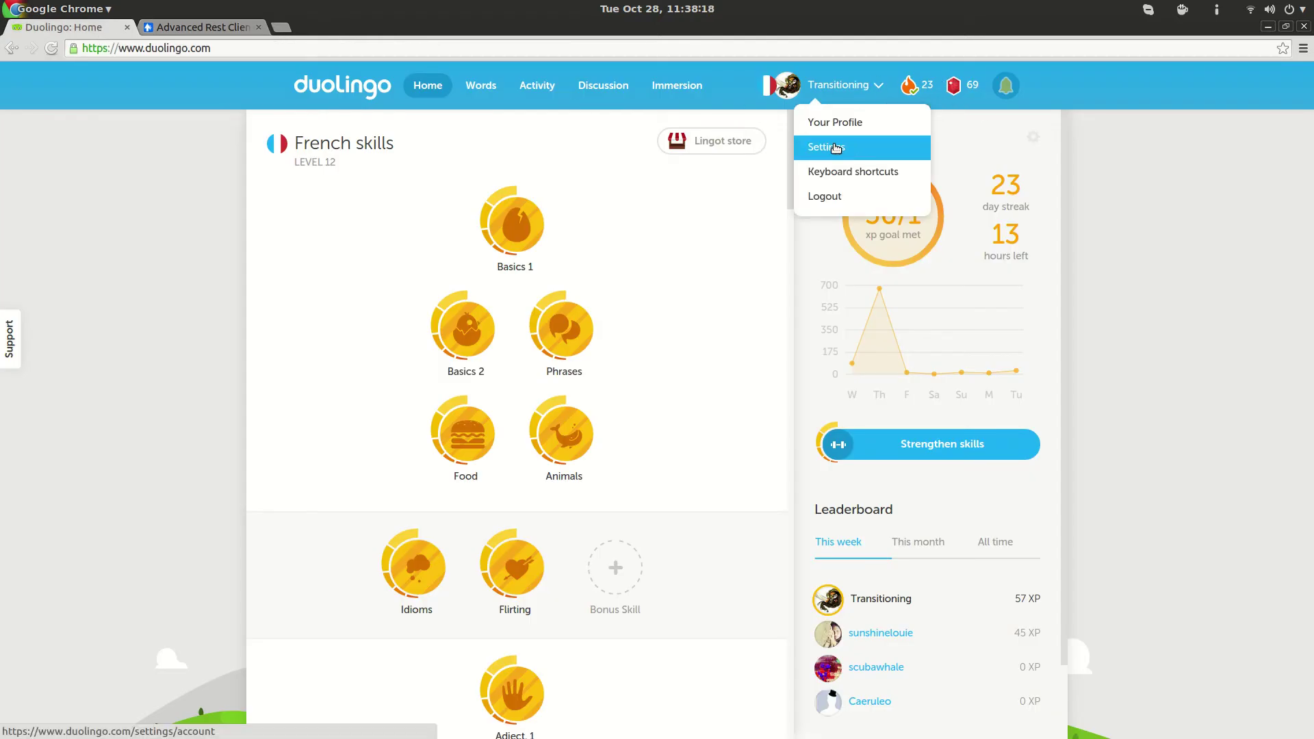
left_click(833, 147)
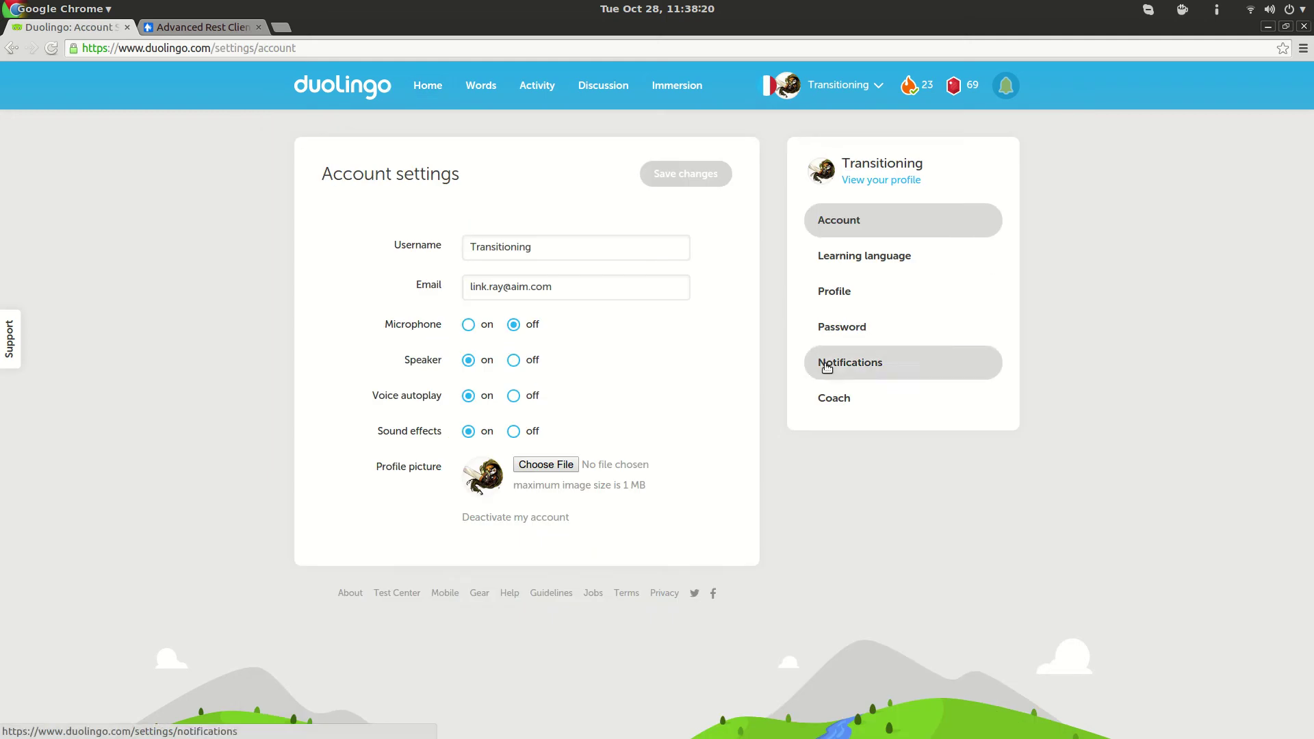
right_click(834, 397)
left_click(833, 397)
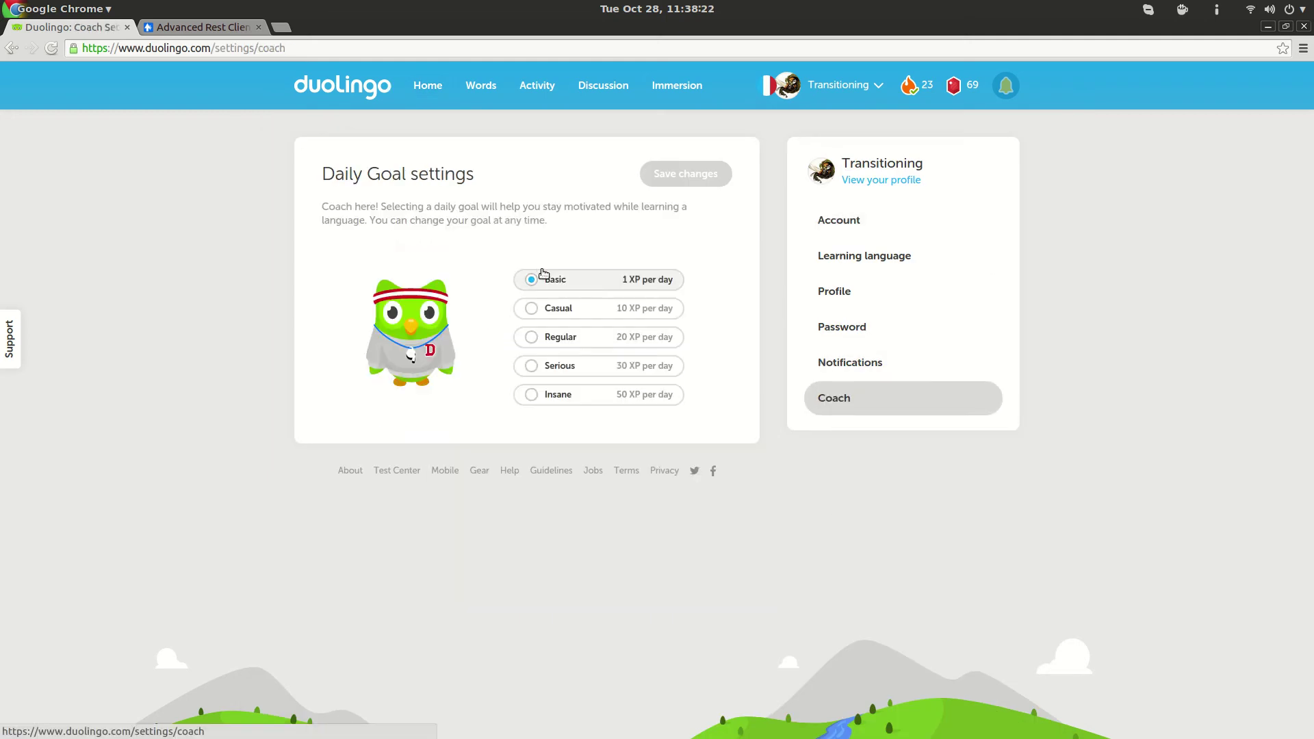
Save the Casual 10 XP daily goal with the developer tools' network monitor open to capture the request.
right_click(463, 280)
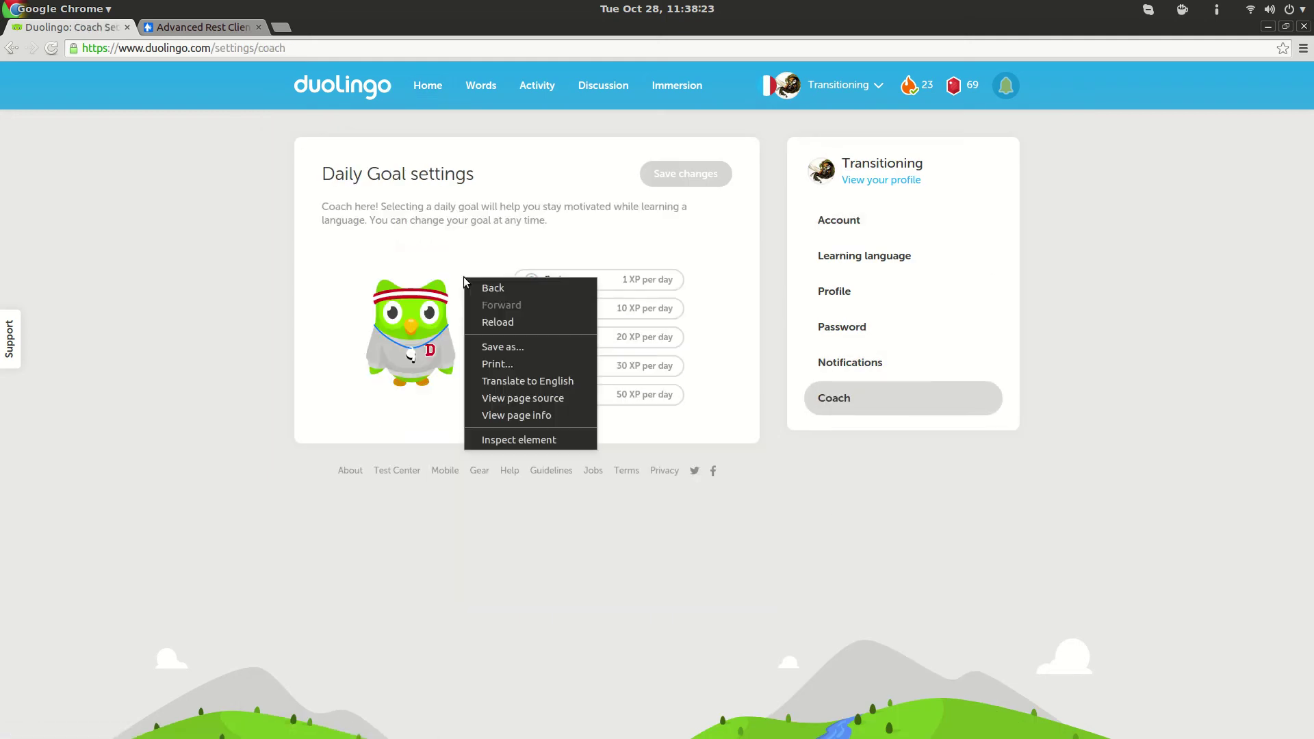
left_click(504, 441)
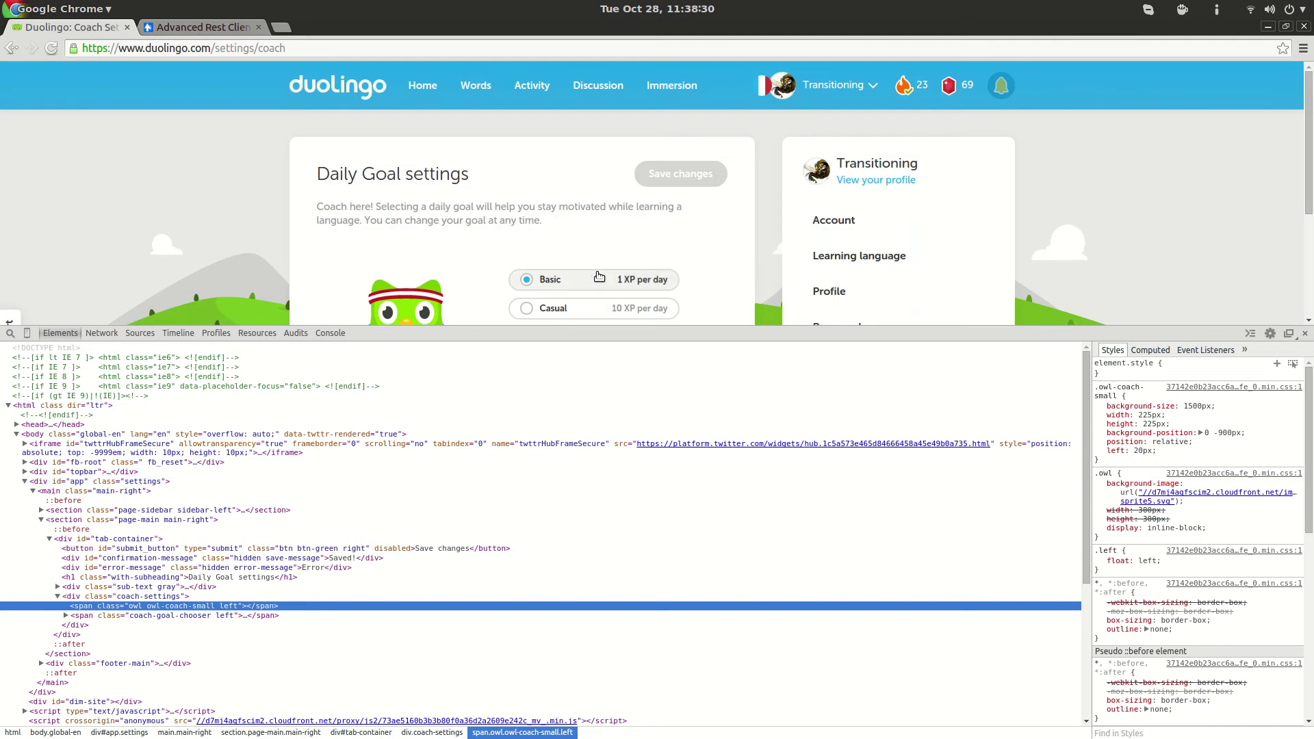
left_click(537, 312)
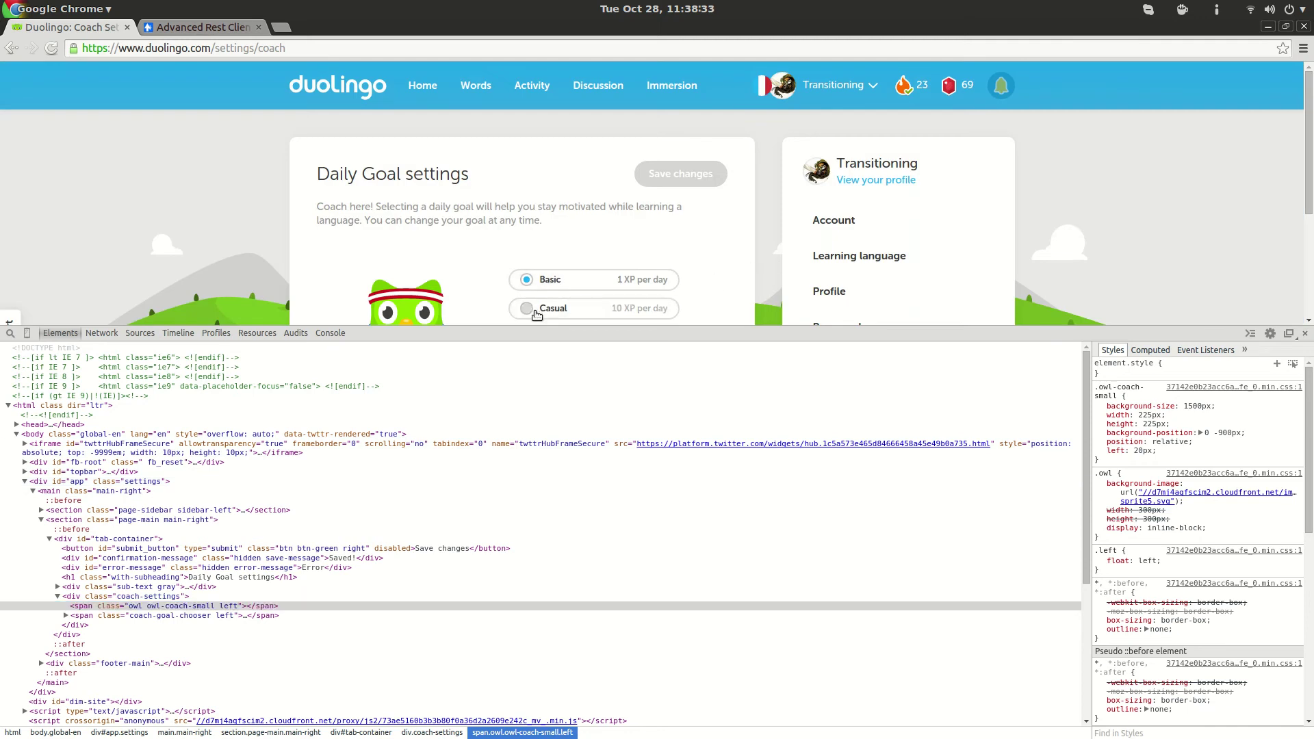
left_click(110, 333)
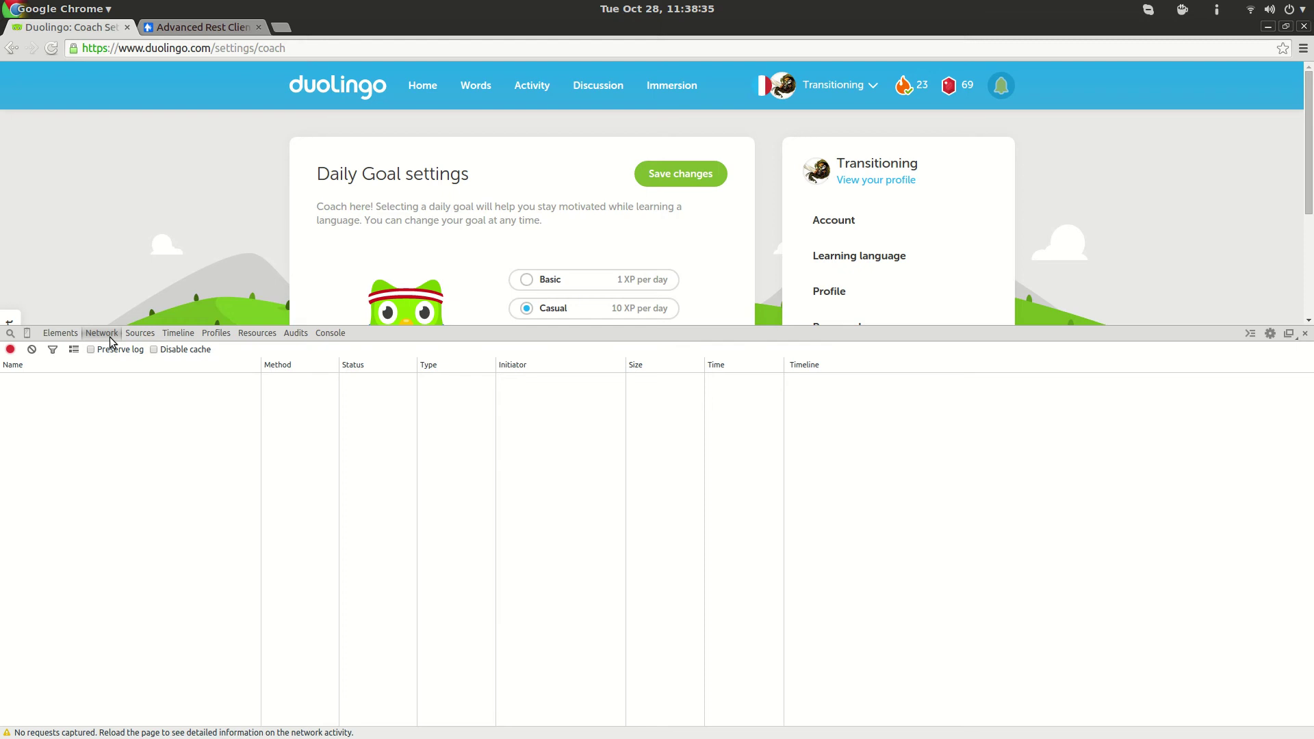
left_click(674, 180)
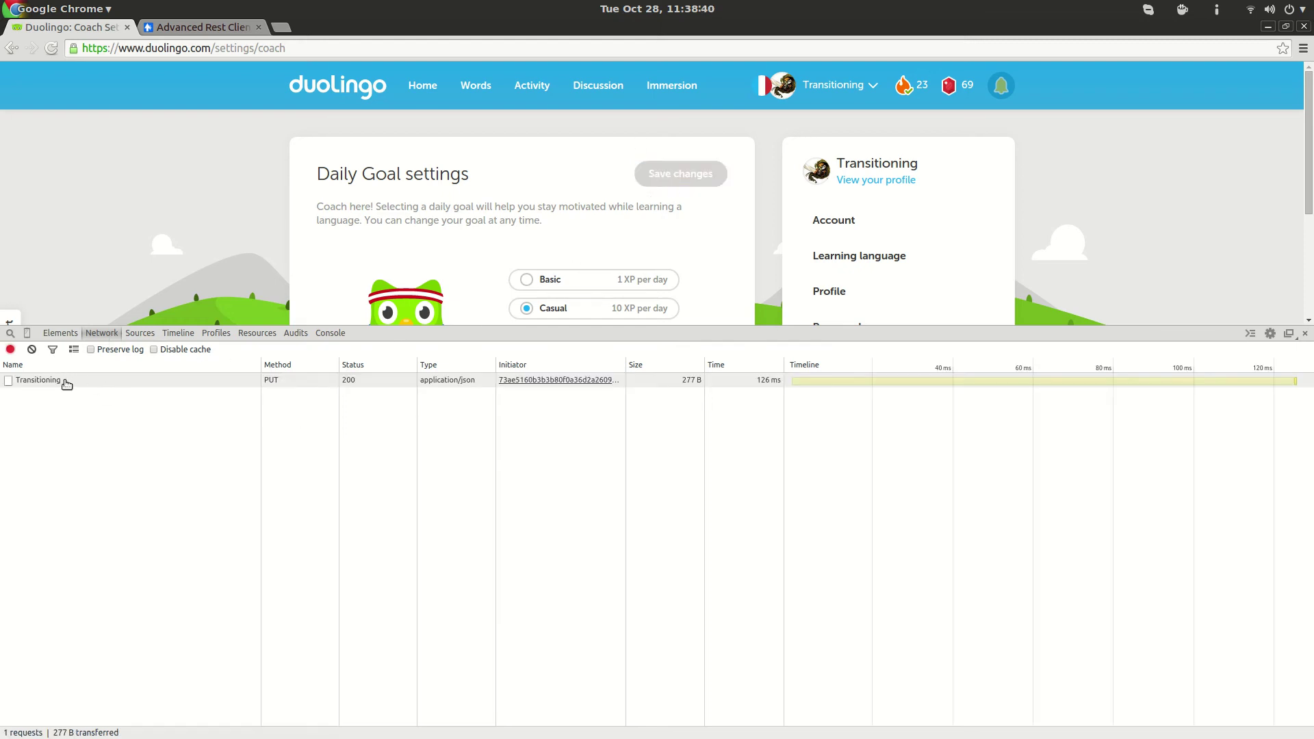
Examine the captured PUT request's URL, request headers and payload.
left_click(40, 382)
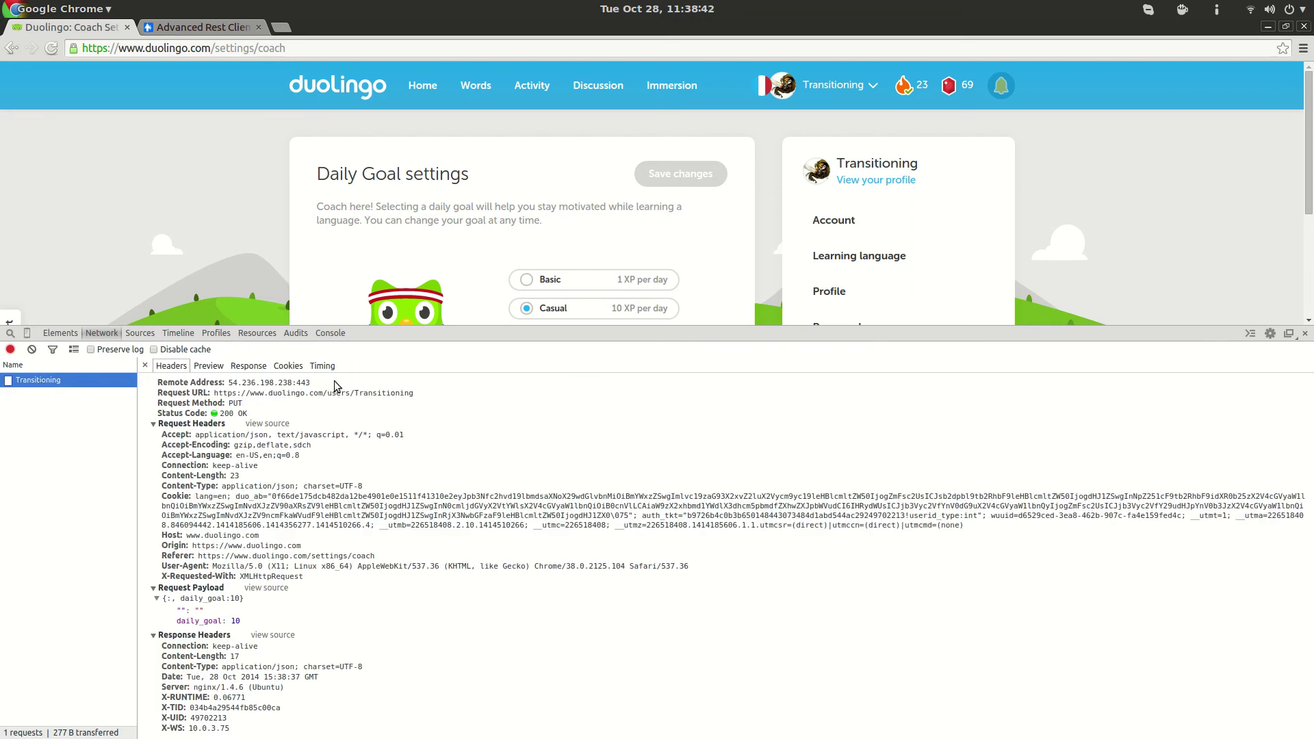
left_click_drag(400, 513, 380, 569)
left_click(381, 569)
triple_click(382, 575)
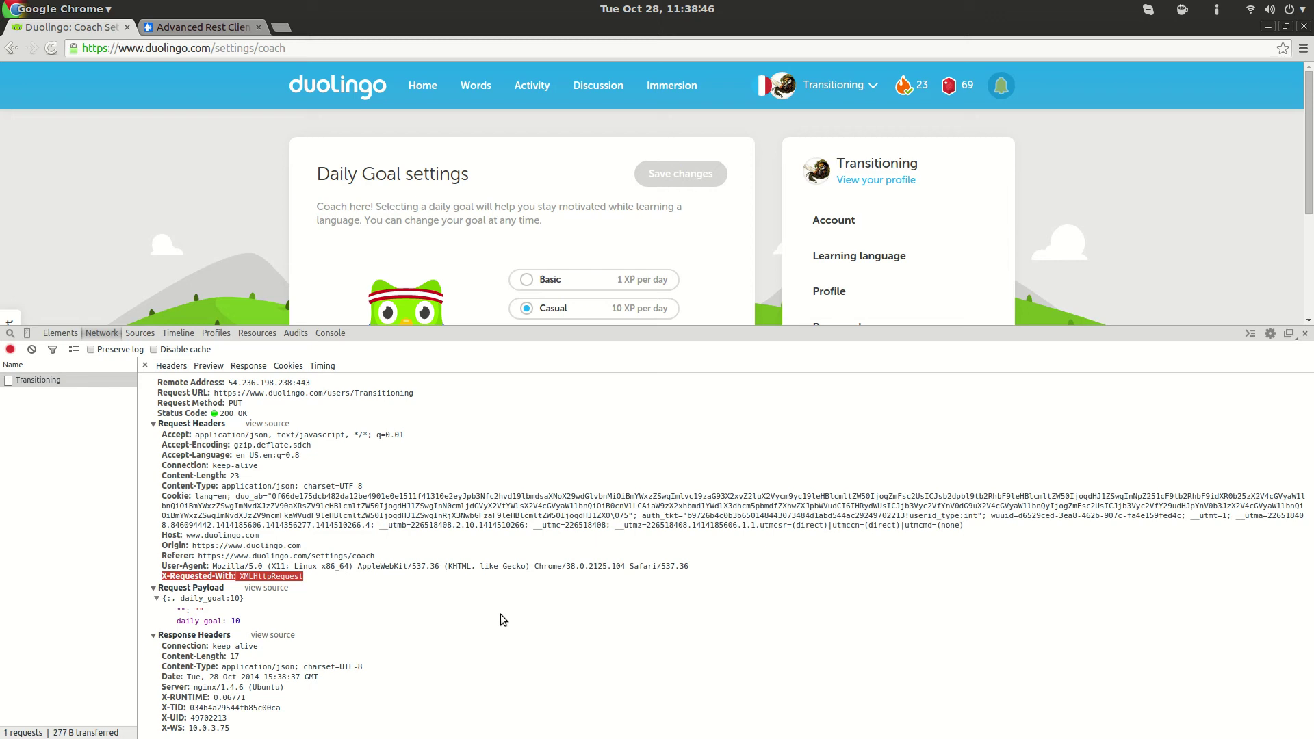
left_click(377, 497)
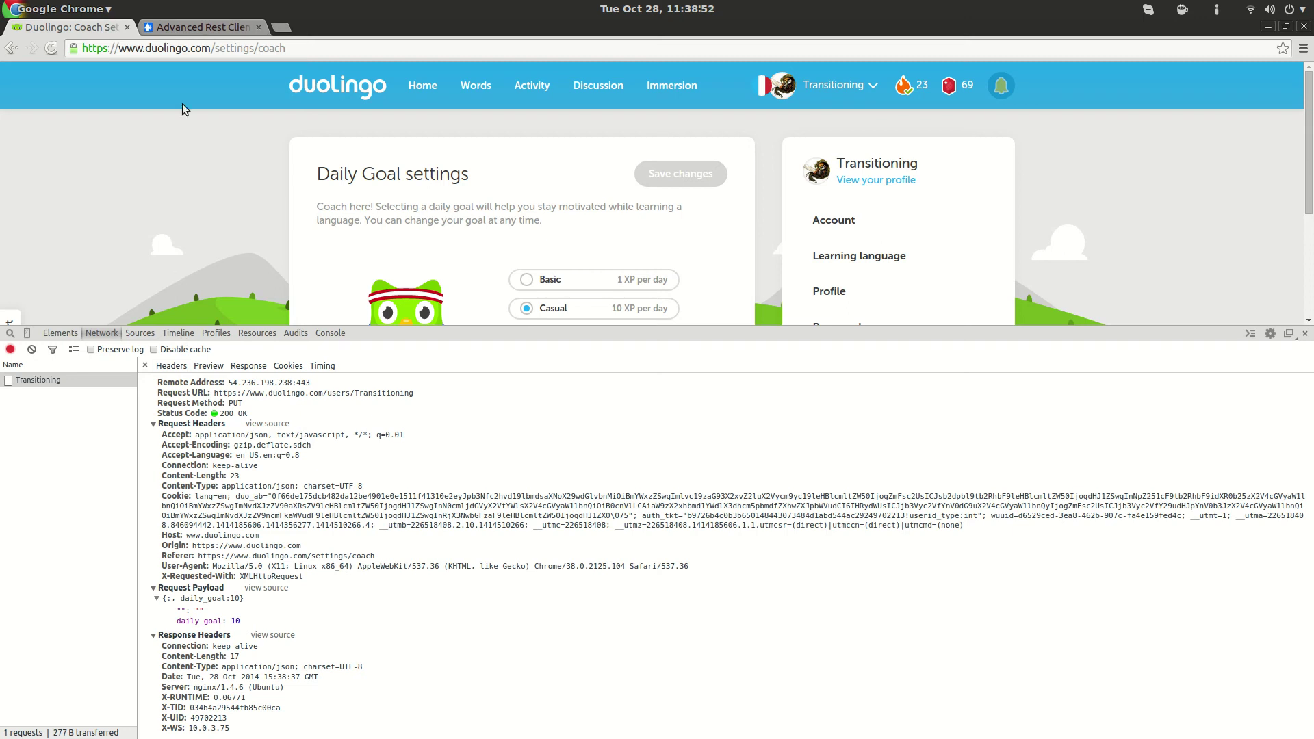
Set the request method to PUT in the Advanced REST client and activate its URL entry.
left_click(217, 29)
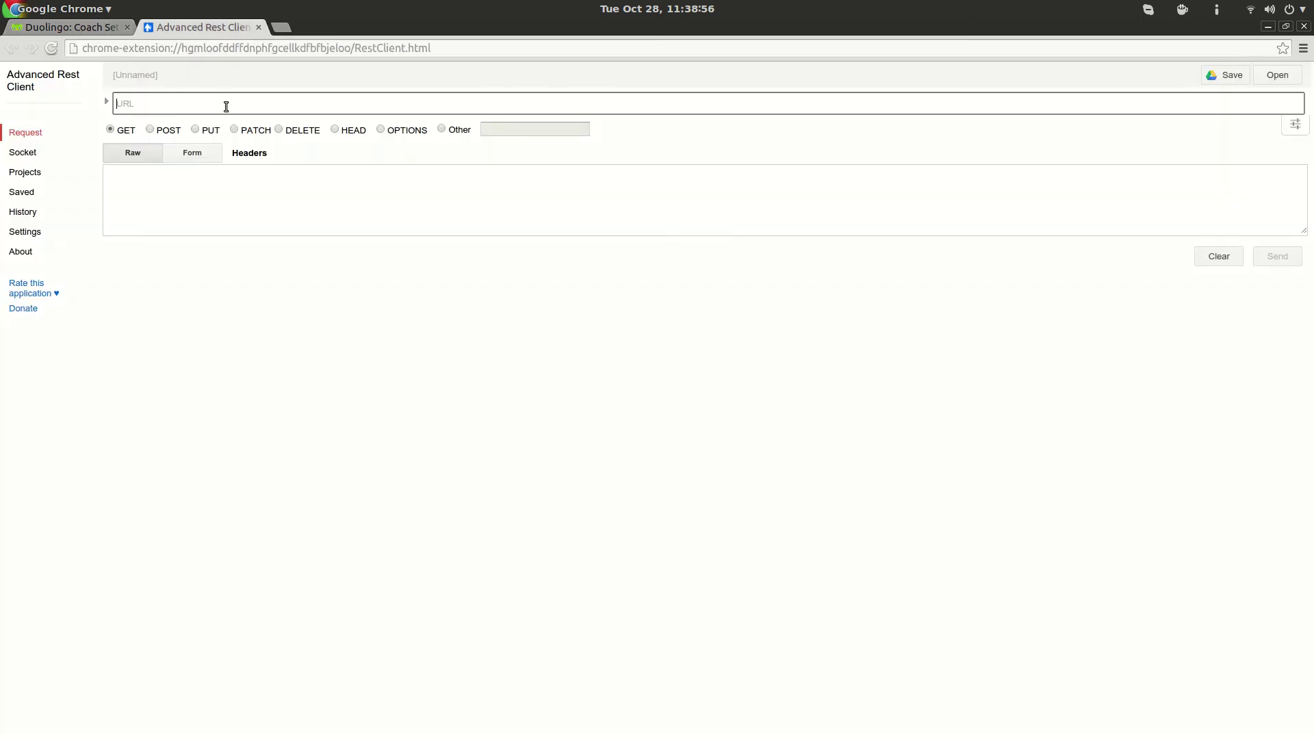
left_click(196, 129)
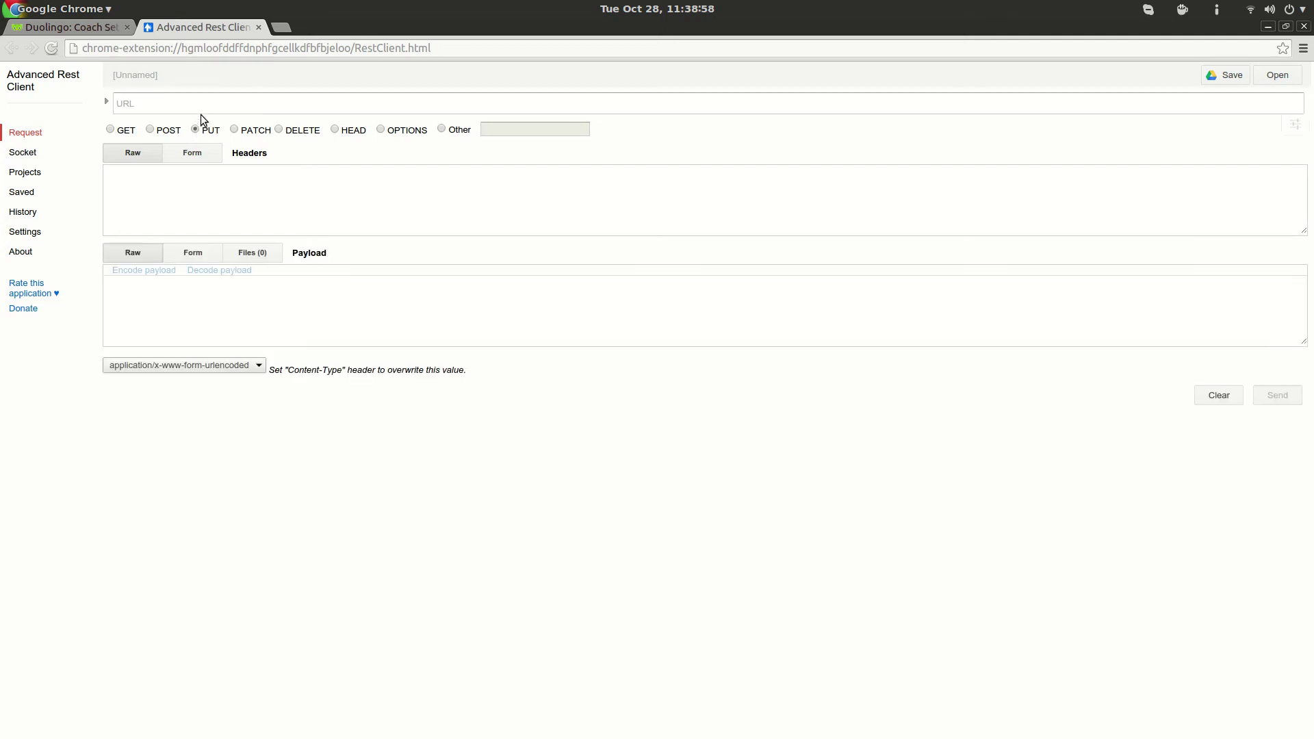
left_click(202, 101)
Show the raw source of the captured Duolingo request's headers and payload.
left_click(77, 27)
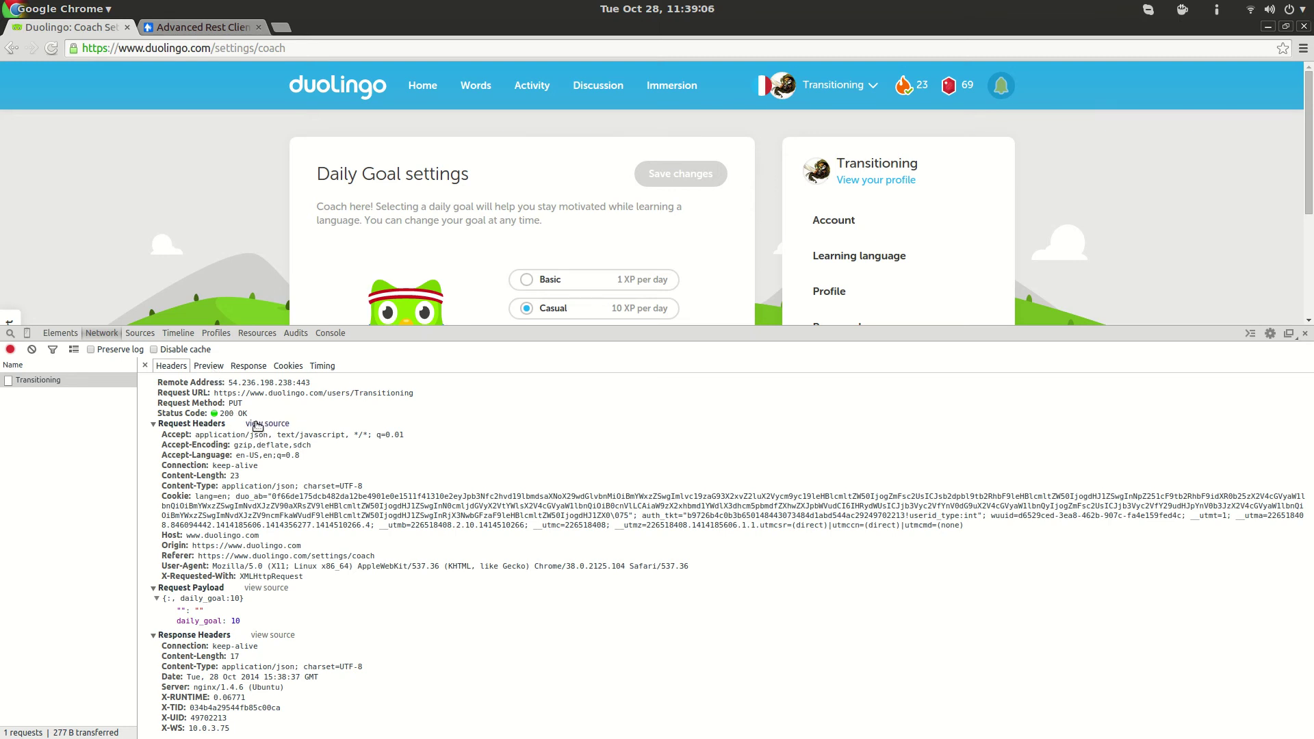
left_click(264, 425)
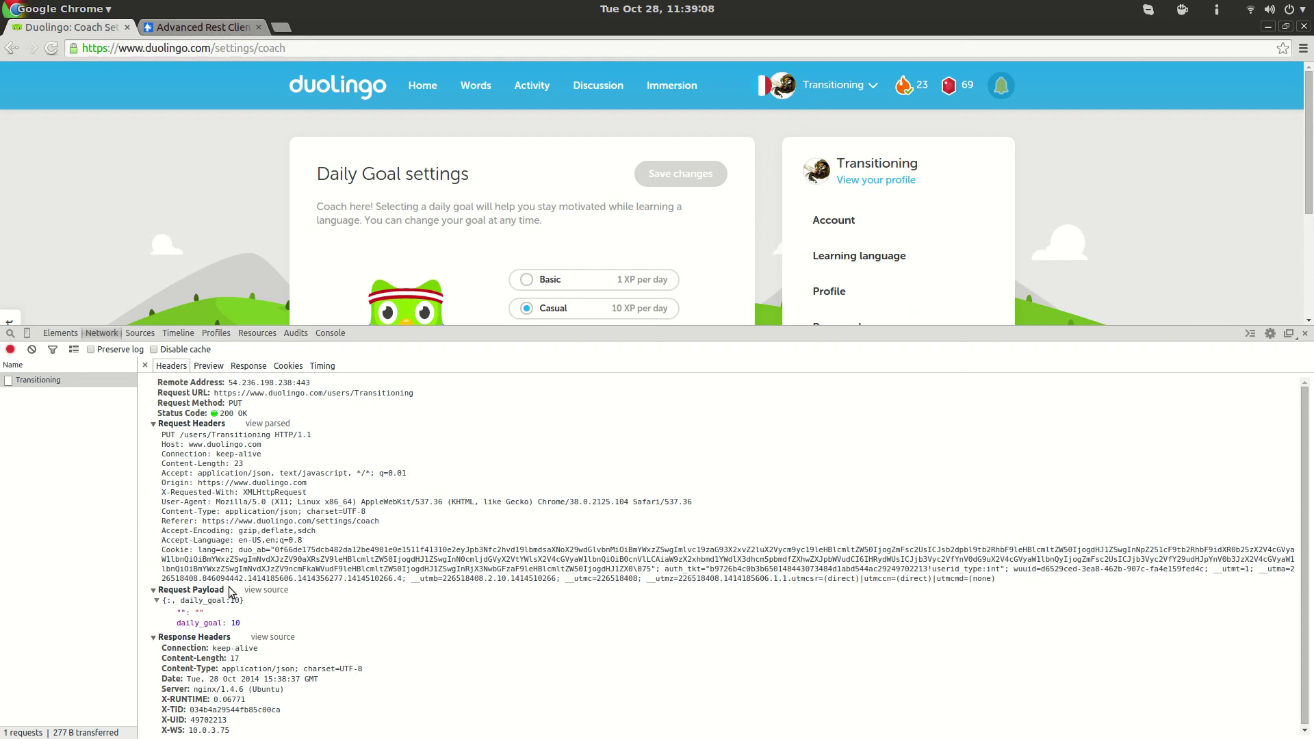
left_click(258, 591)
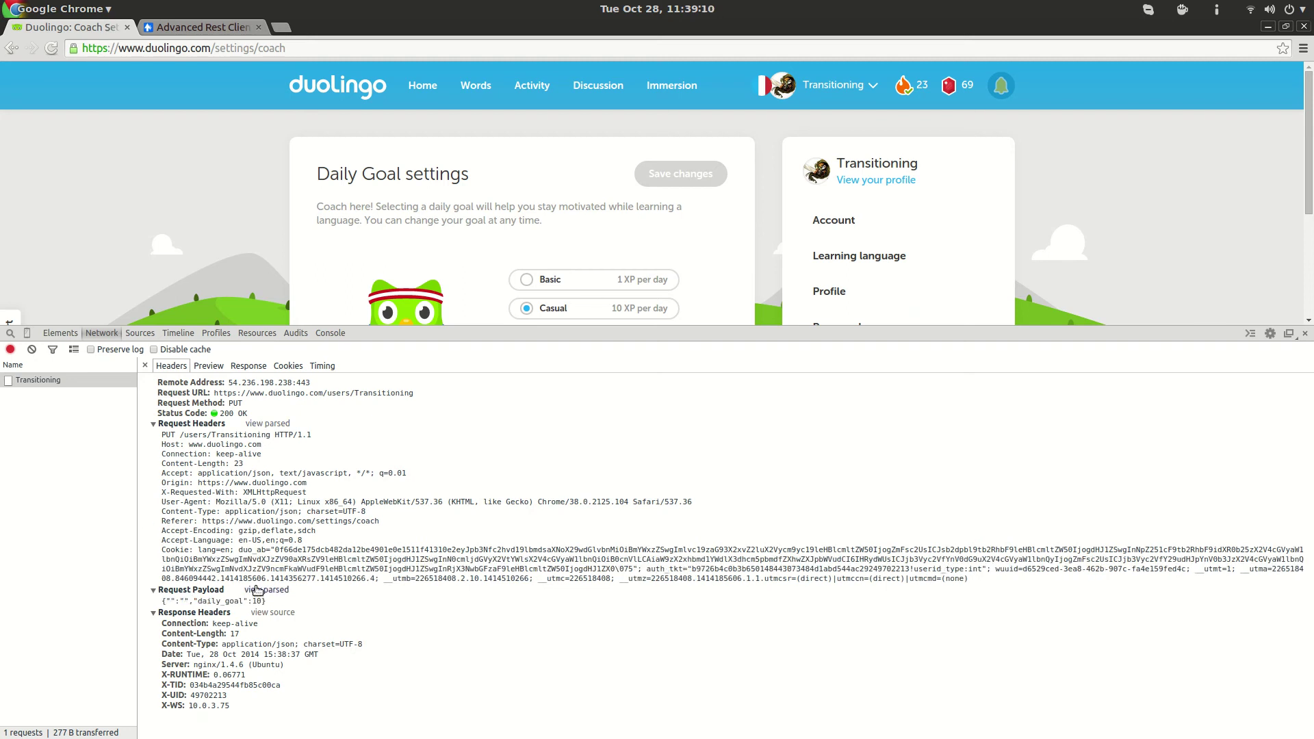
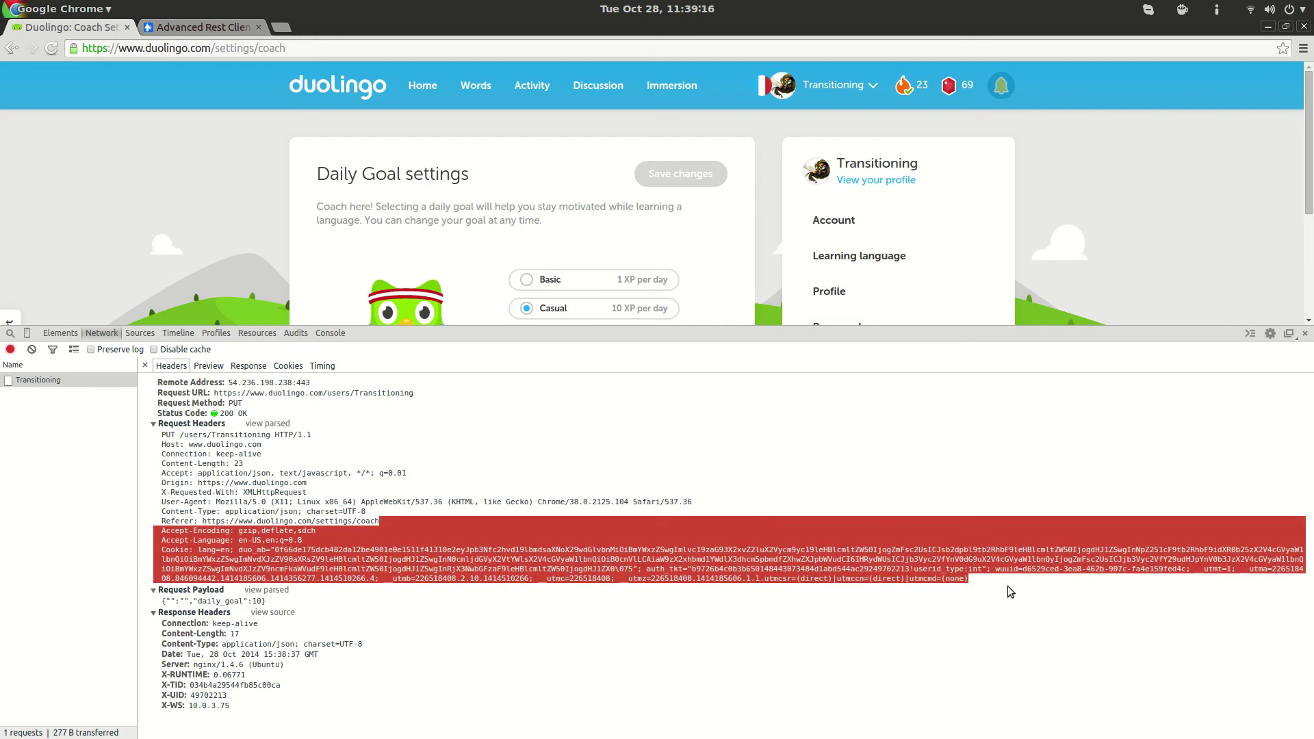
Copy the raw request headers from Host through the session cookie into the REST client's headers, and return to the captured Duolingo request.
left_click(1000, 583)
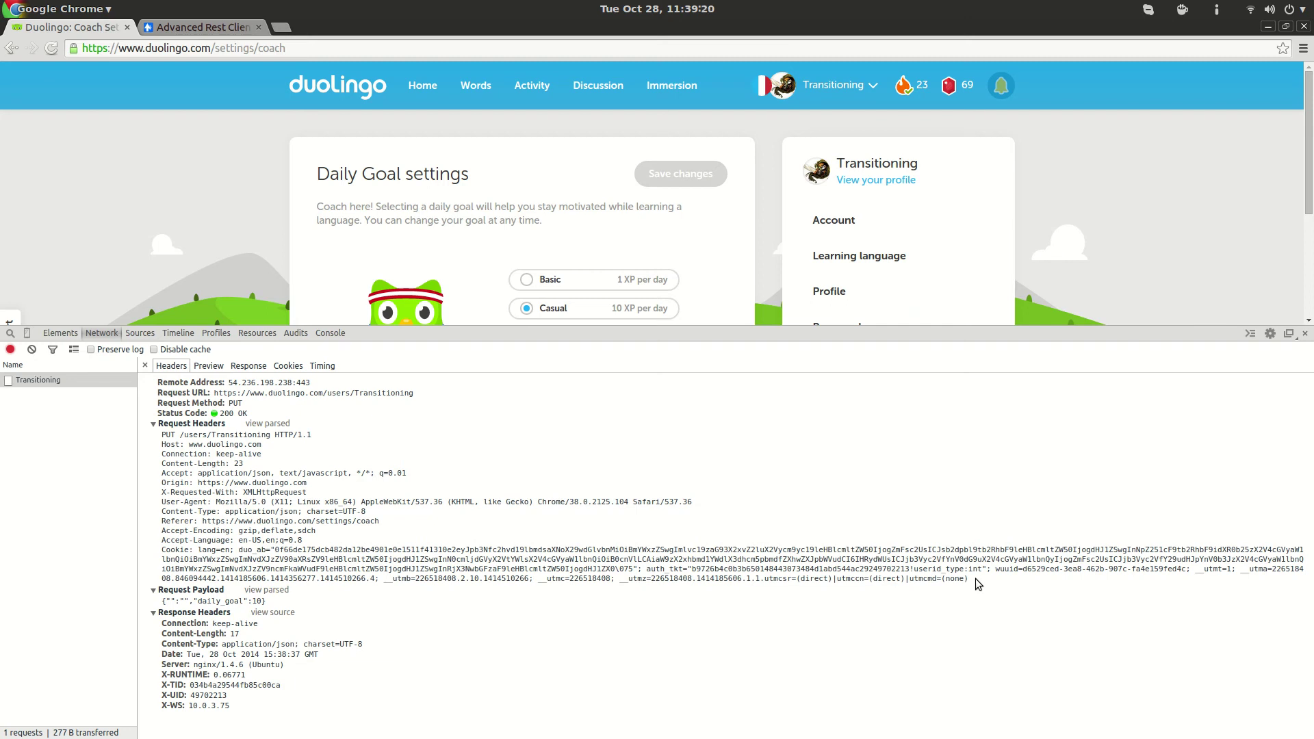
left_click_drag(975, 578, 159, 448)
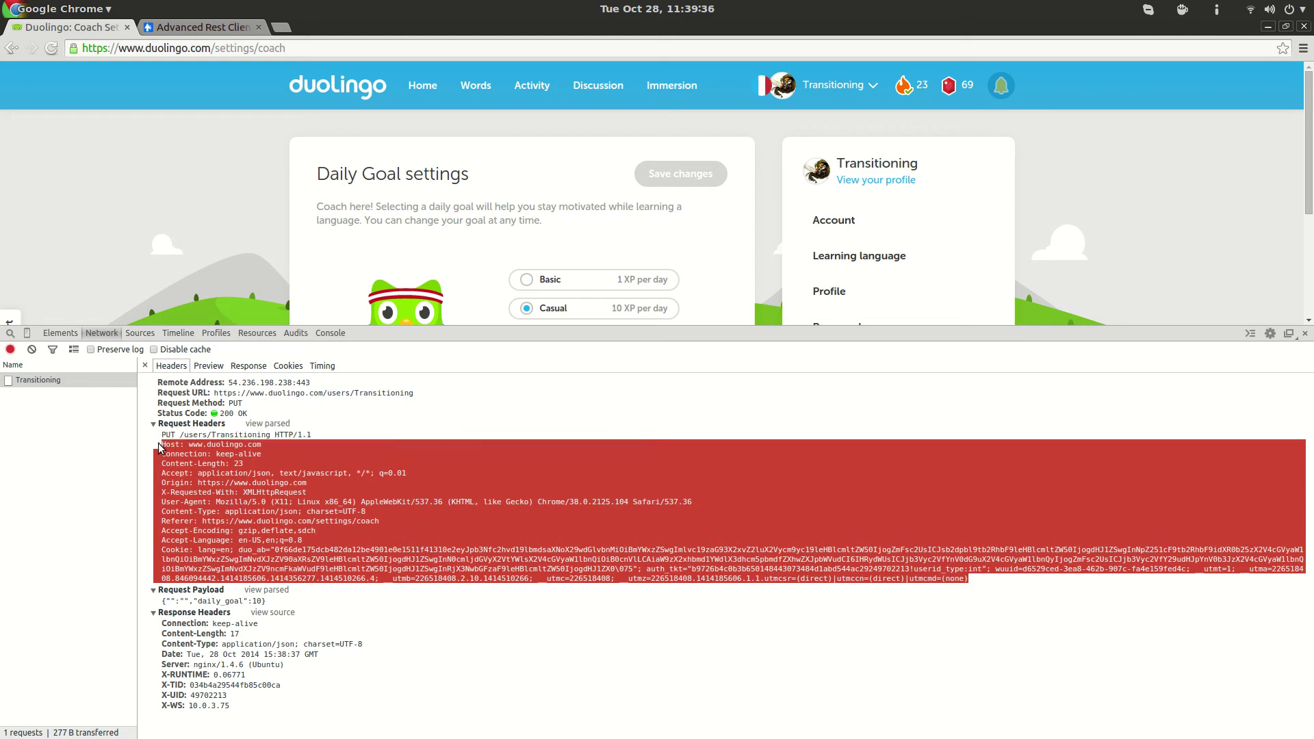
right_click(199, 558)
left_click(245, 572)
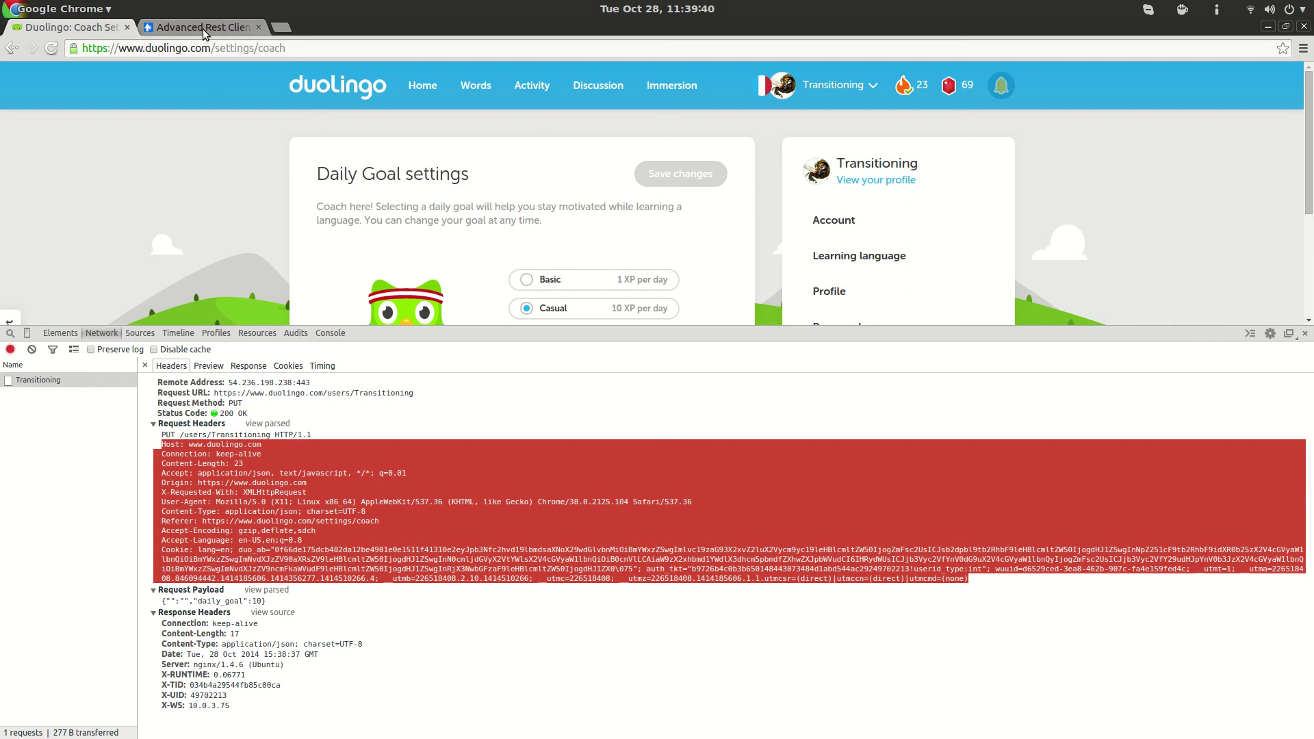
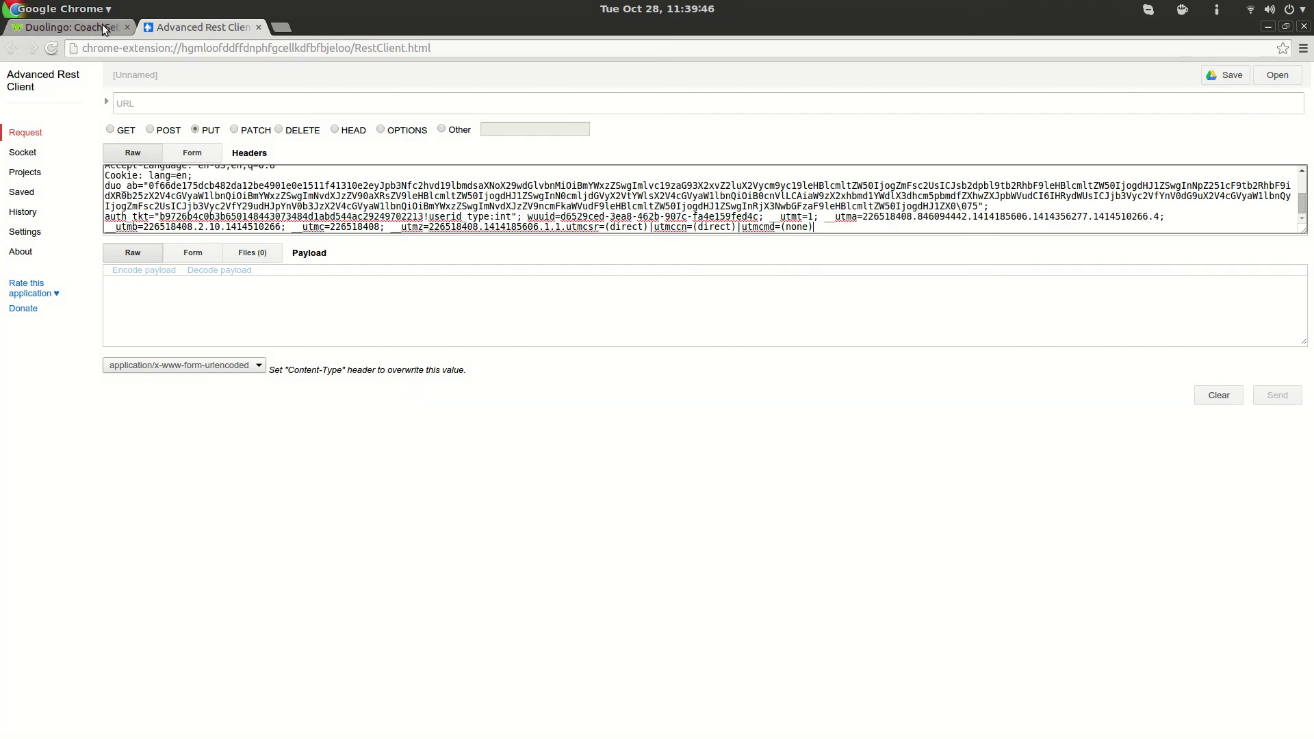
left_click(102, 25)
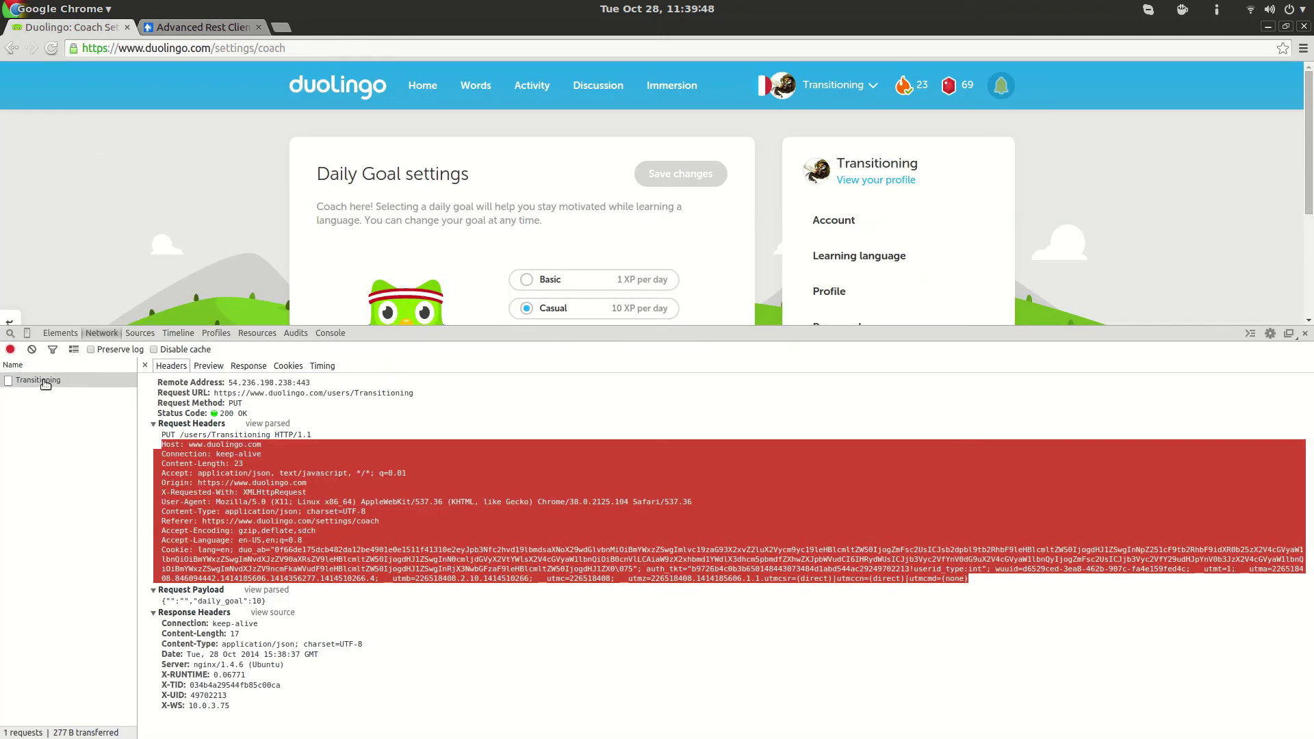
Copy the captured Duolingo request's link address into the Advanced REST client's URL and keep PUT as the method.
right_click(45, 384)
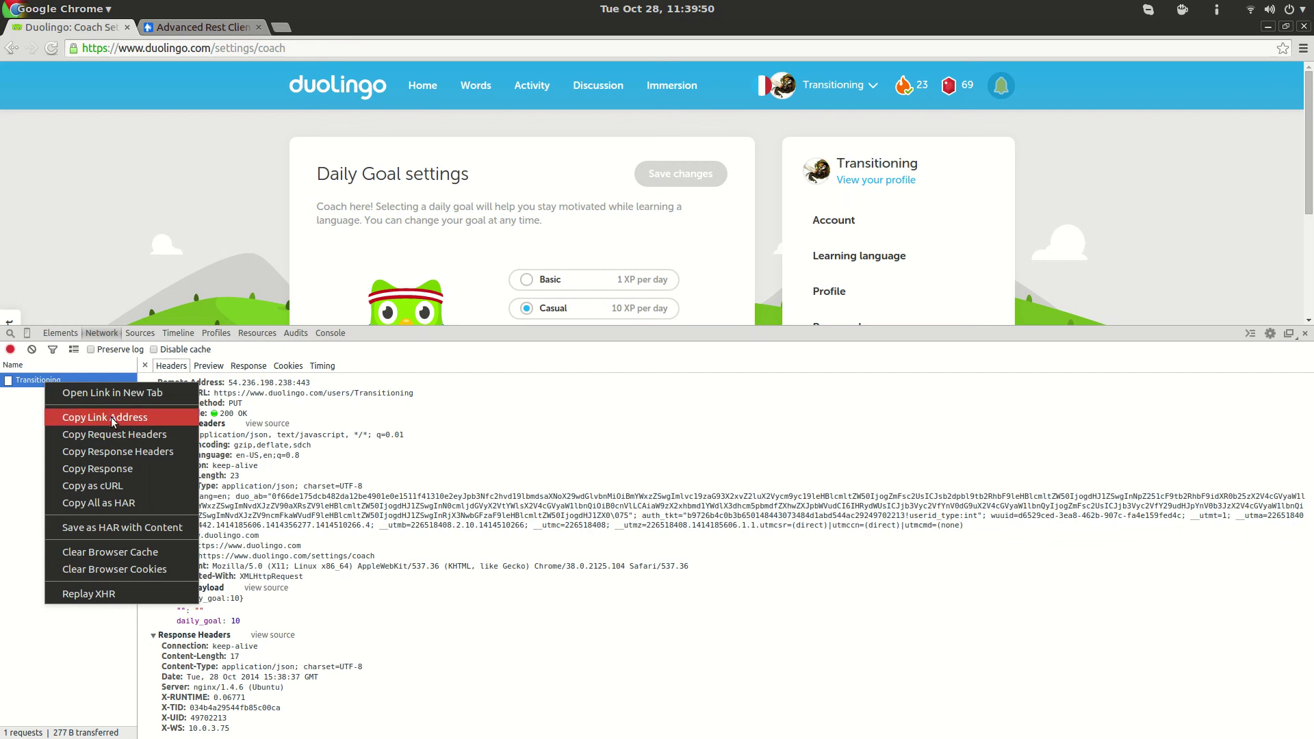
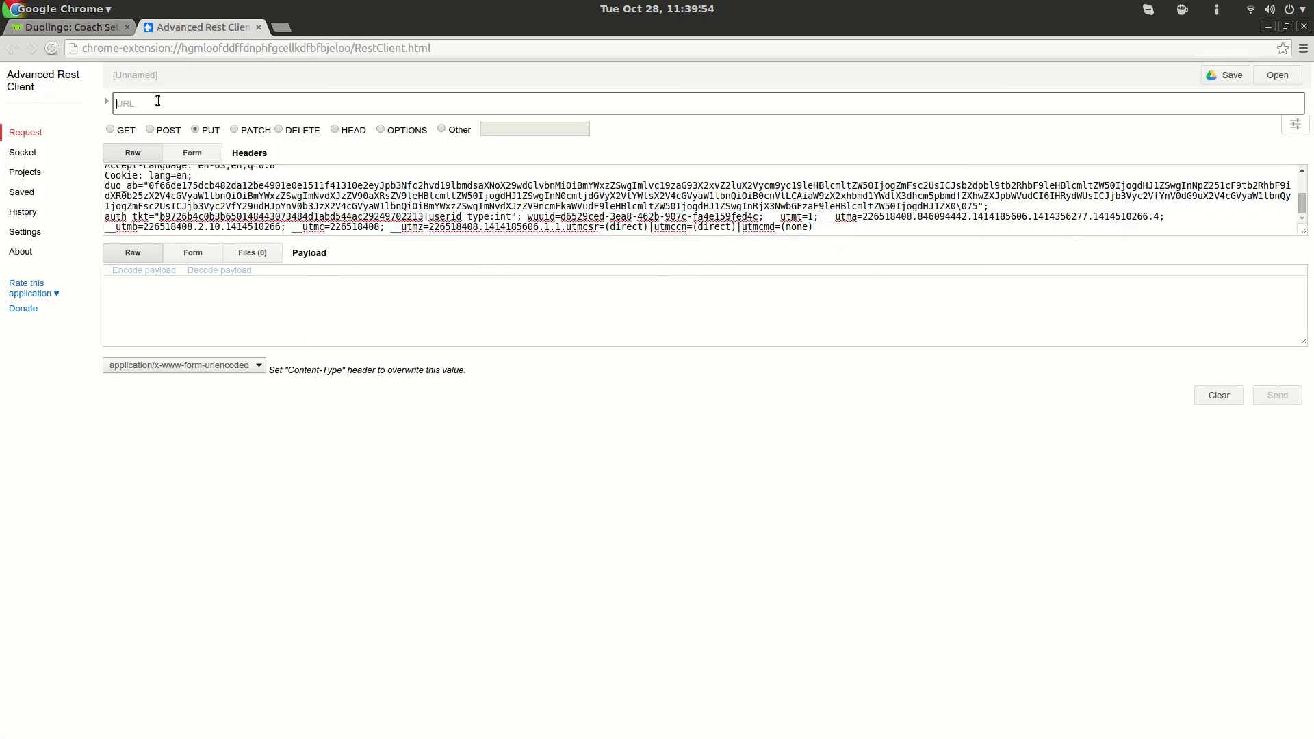
type("https://www.duolingo.com/users/Transitioning")
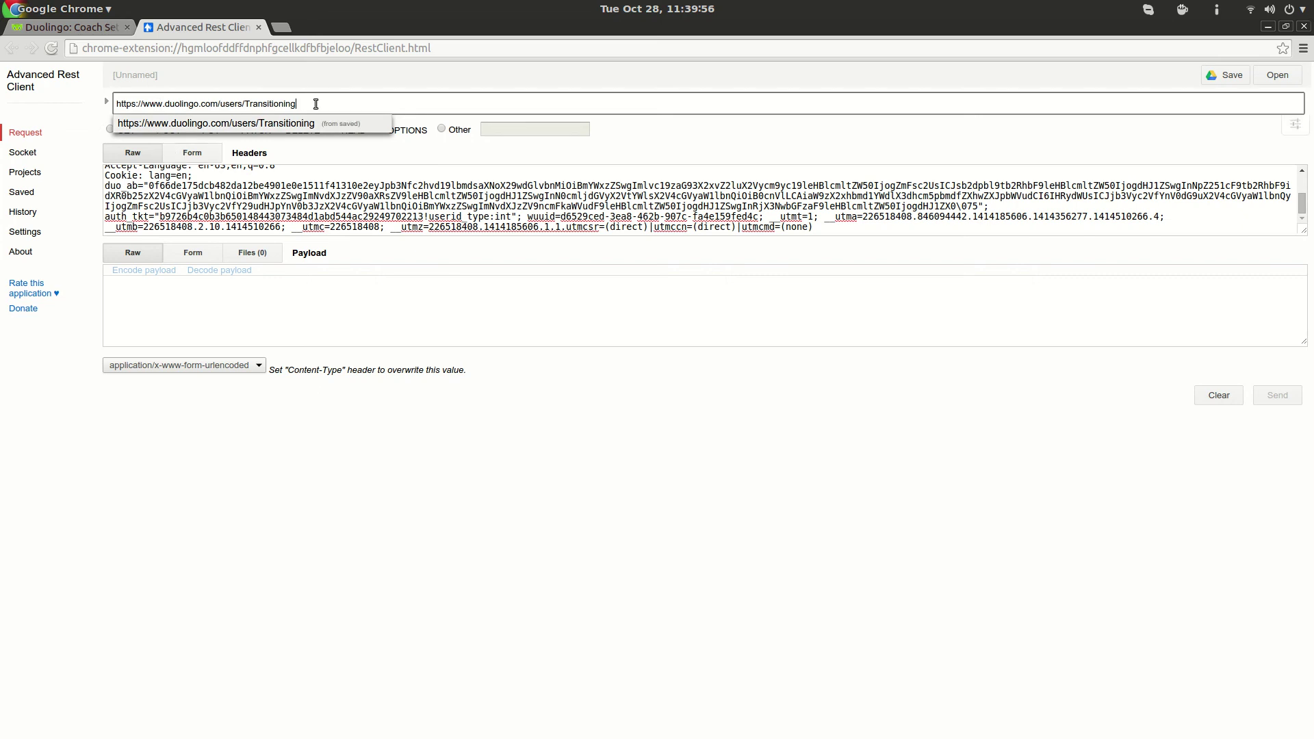
left_click(317, 91)
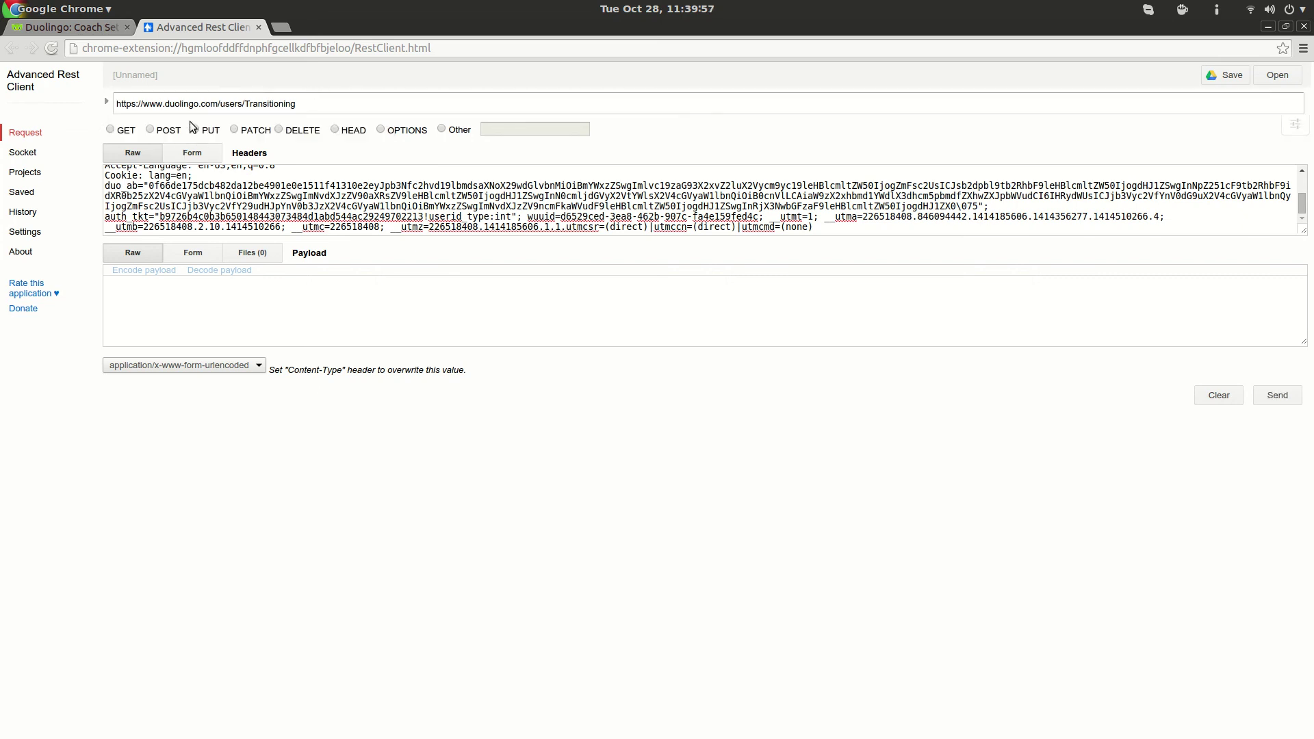
left_click(110, 130)
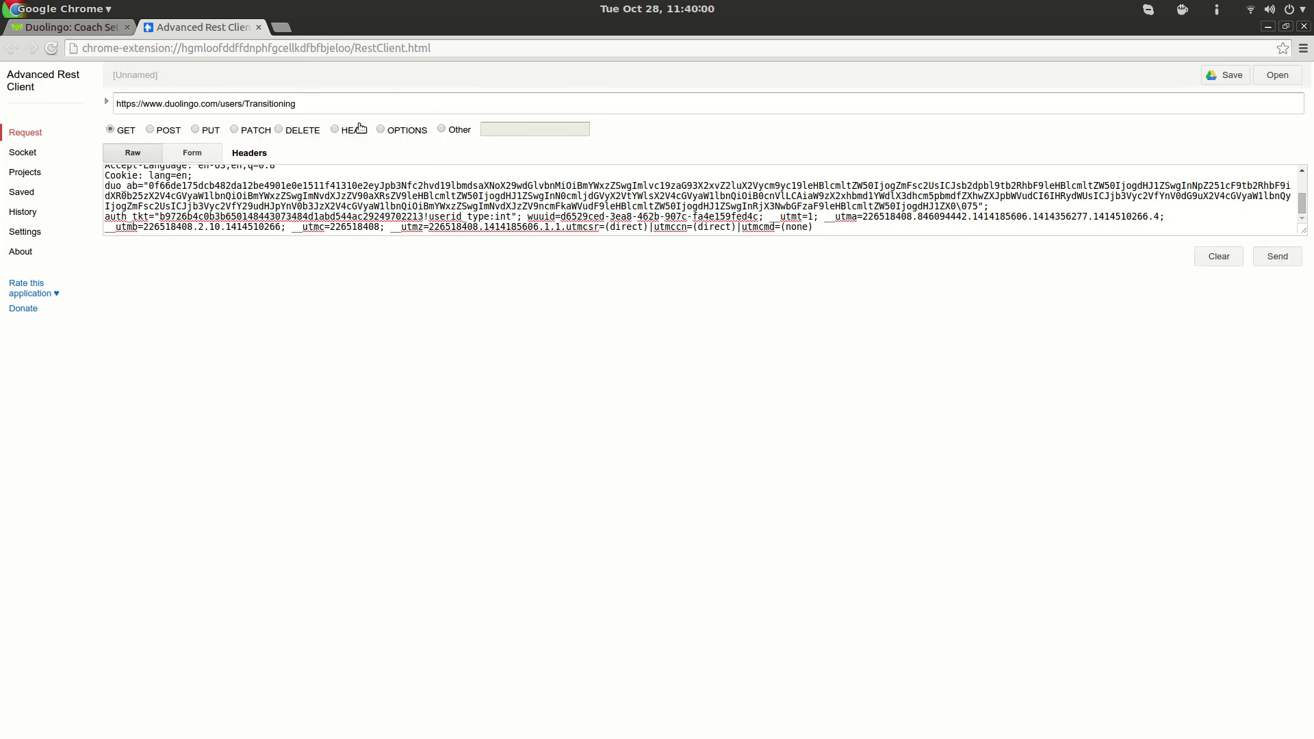
left_click(196, 130)
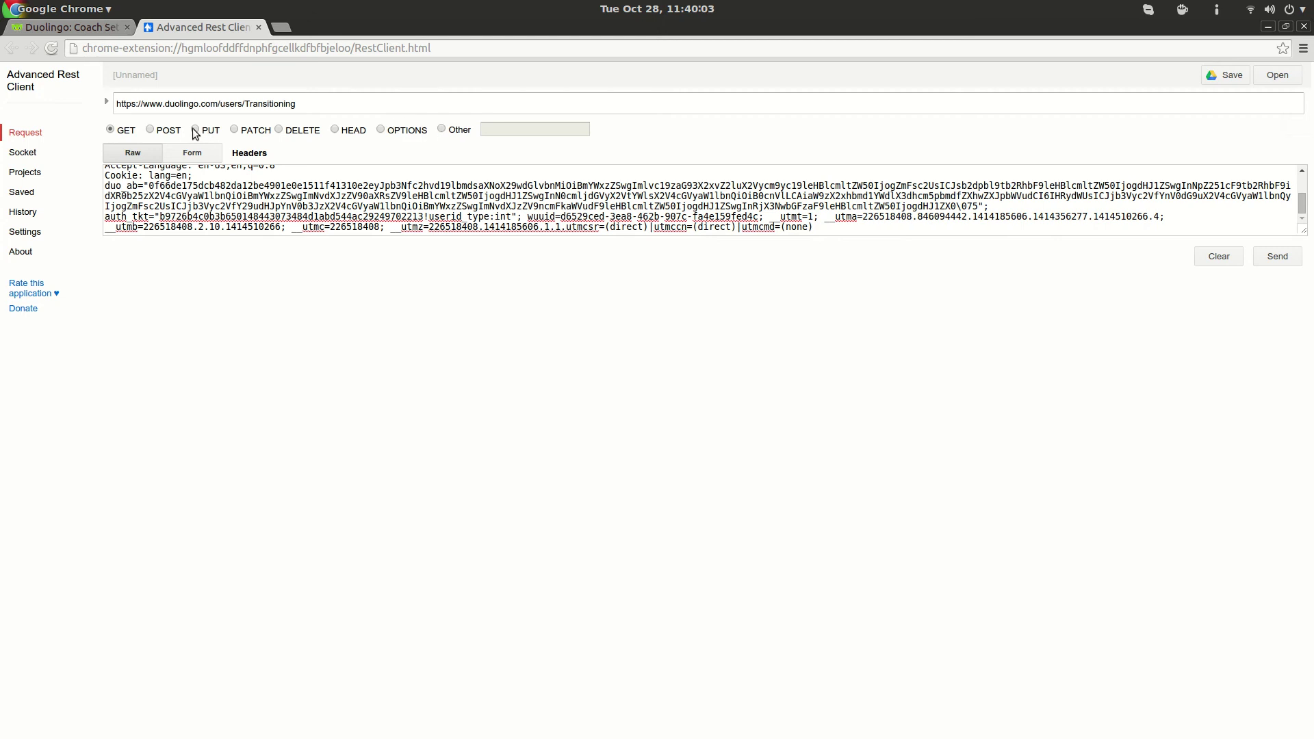
Copy the captured request's raw payload source with the daily_goal entry into the REST client's payload.
left_click(67, 28)
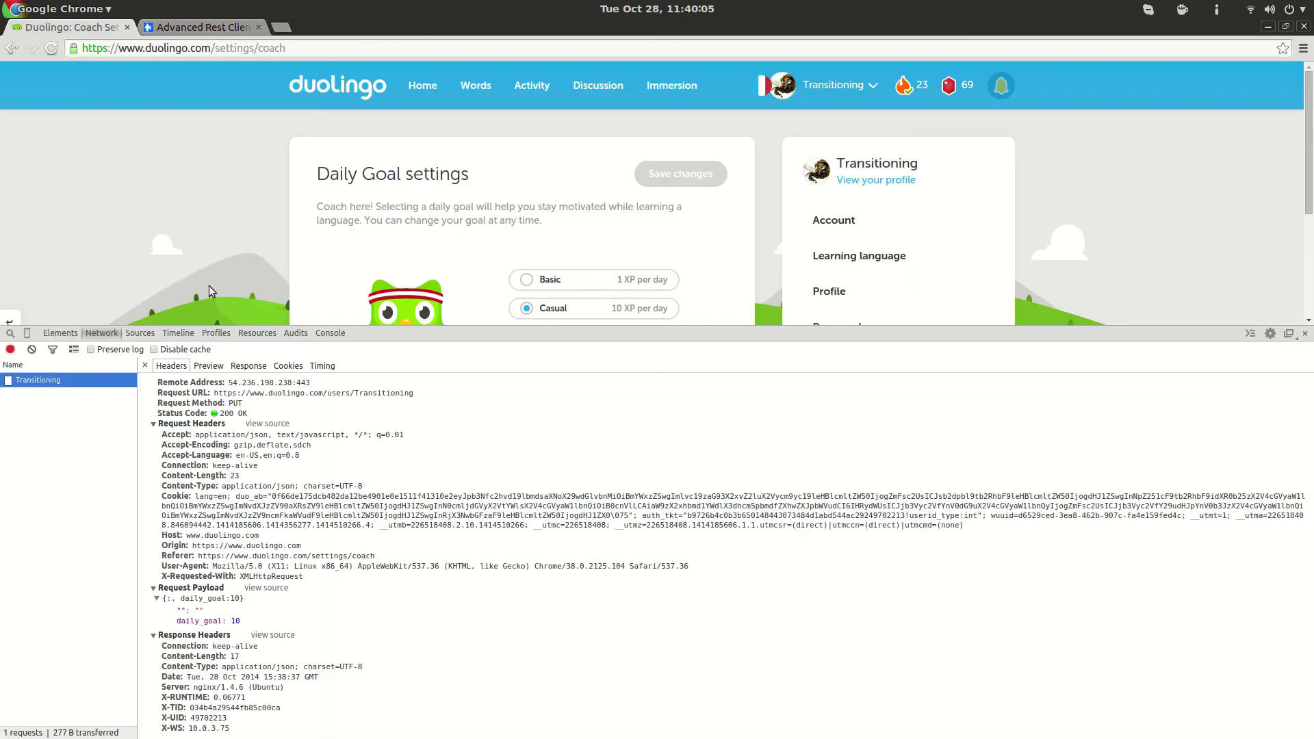
left_click(267, 587)
left_click_drag(274, 599, 158, 600)
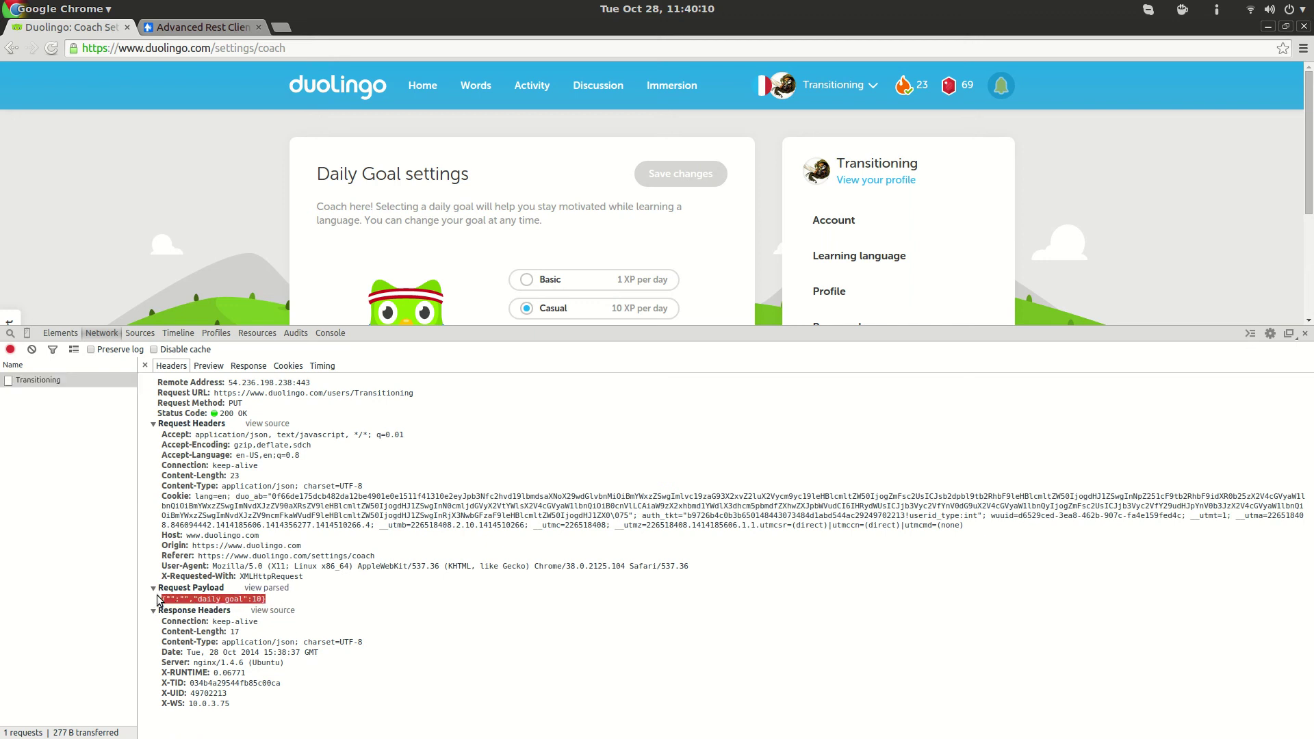
left_click(198, 27)
left_click(252, 288)
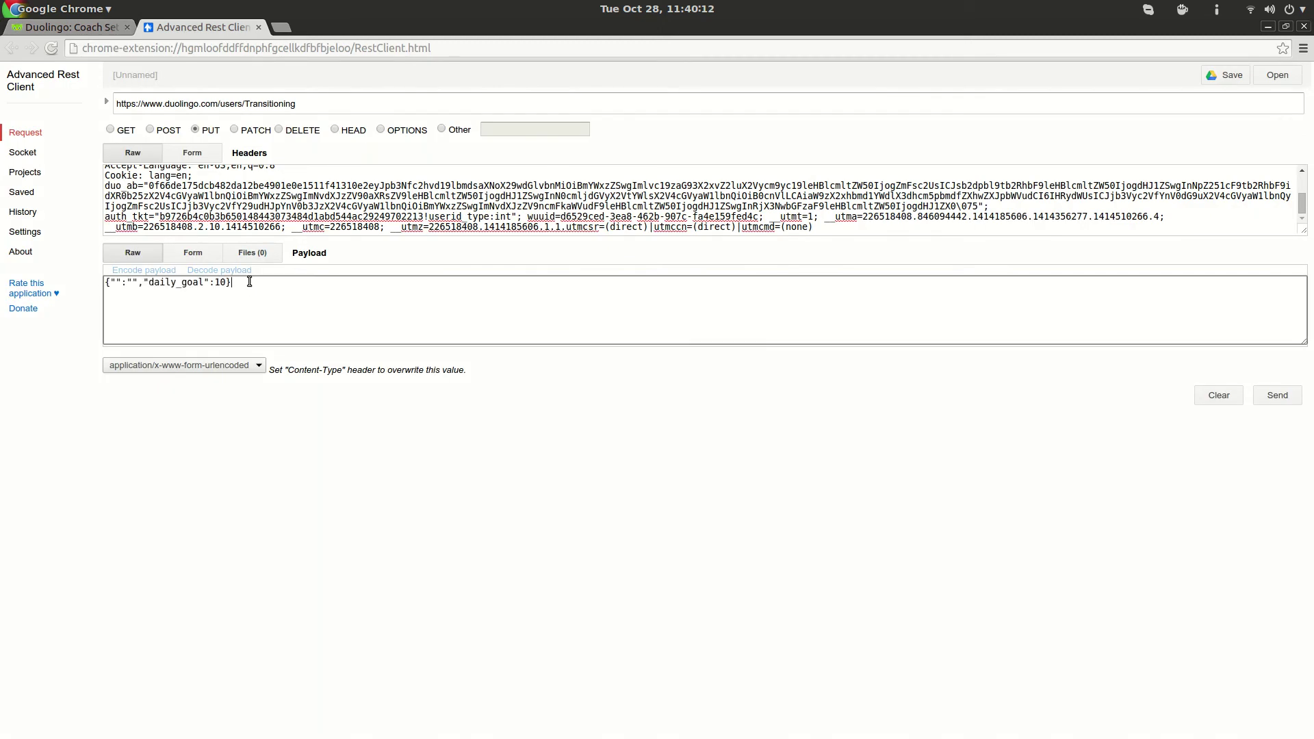
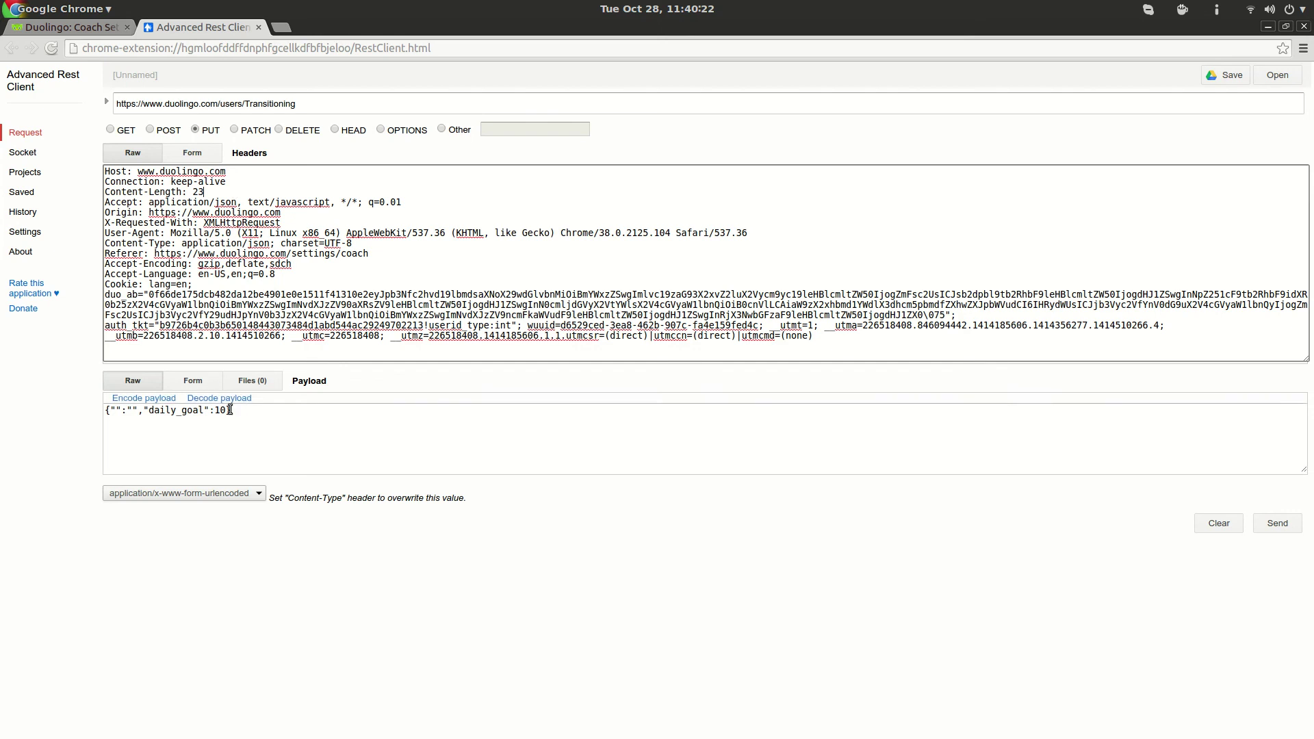
Set the Content-Length header to 22 and the payload's daily_goal to 0, and send the PUT request.
left_click(169, 412)
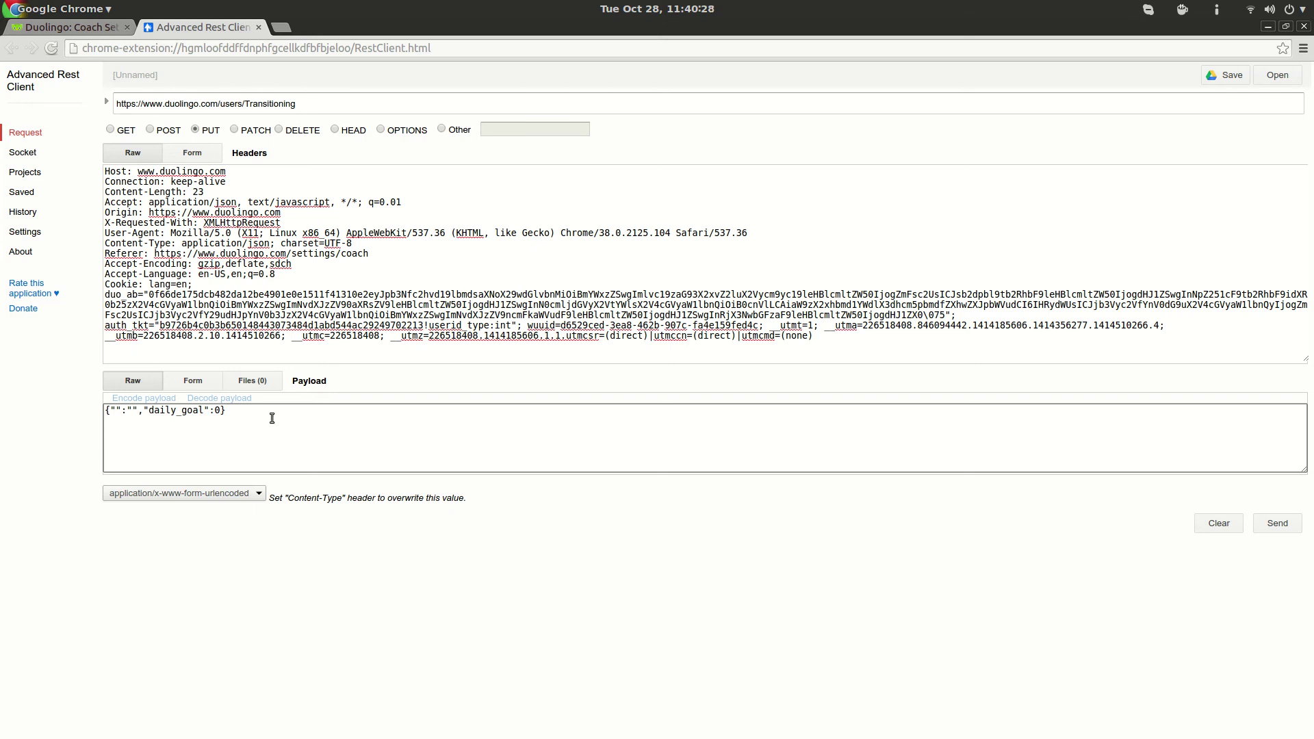
key("ctrl+z")
left_click(213, 193)
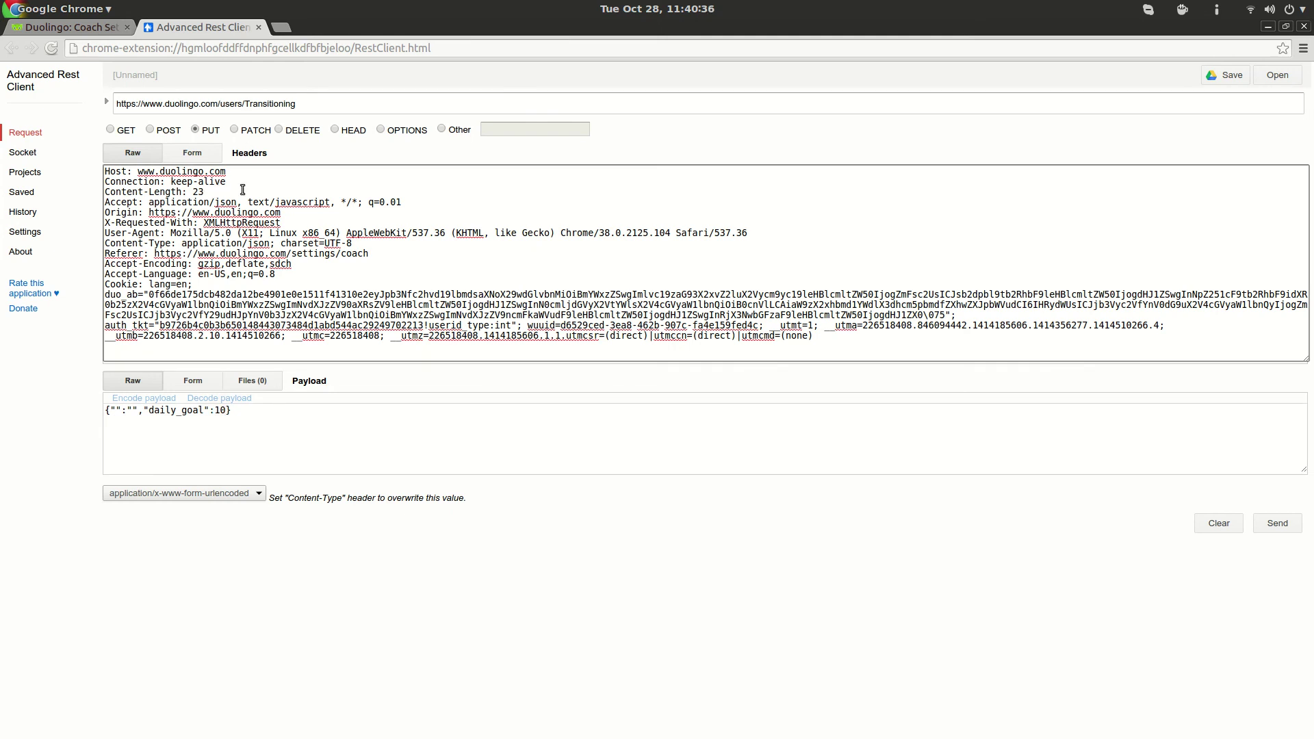
left_click(253, 421)
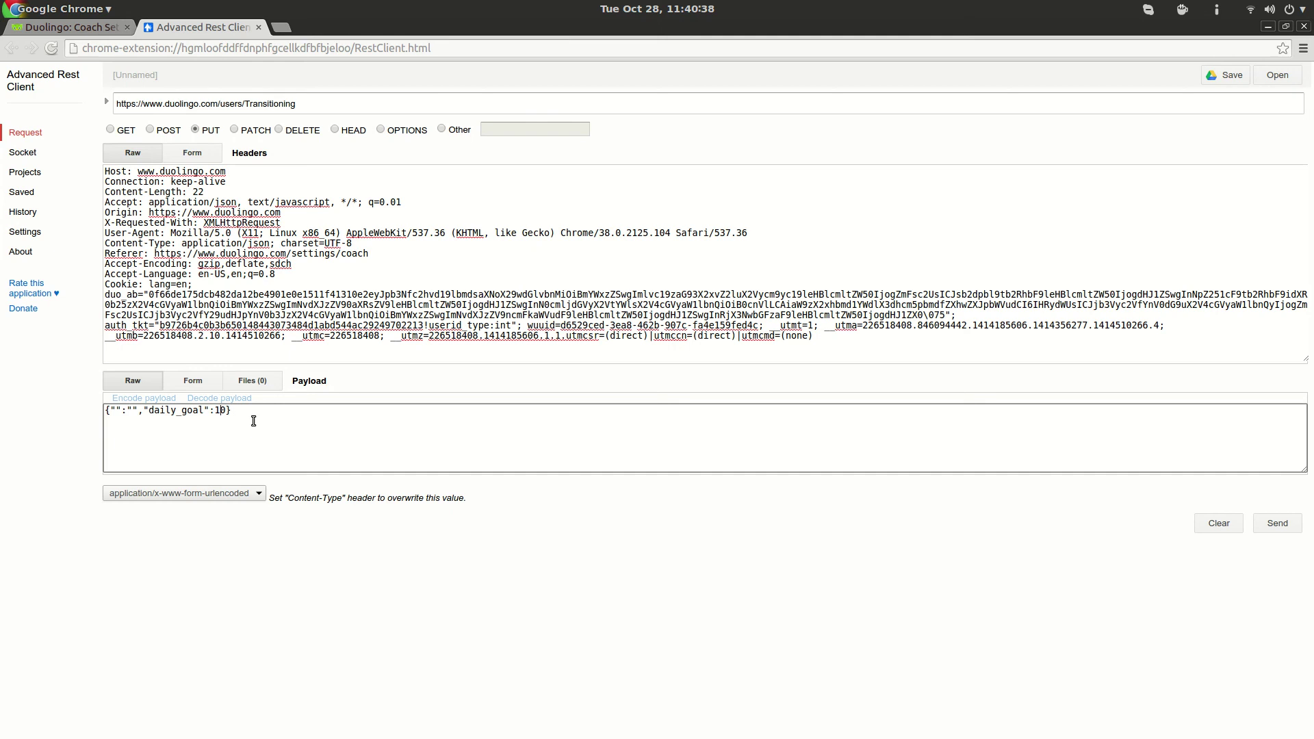
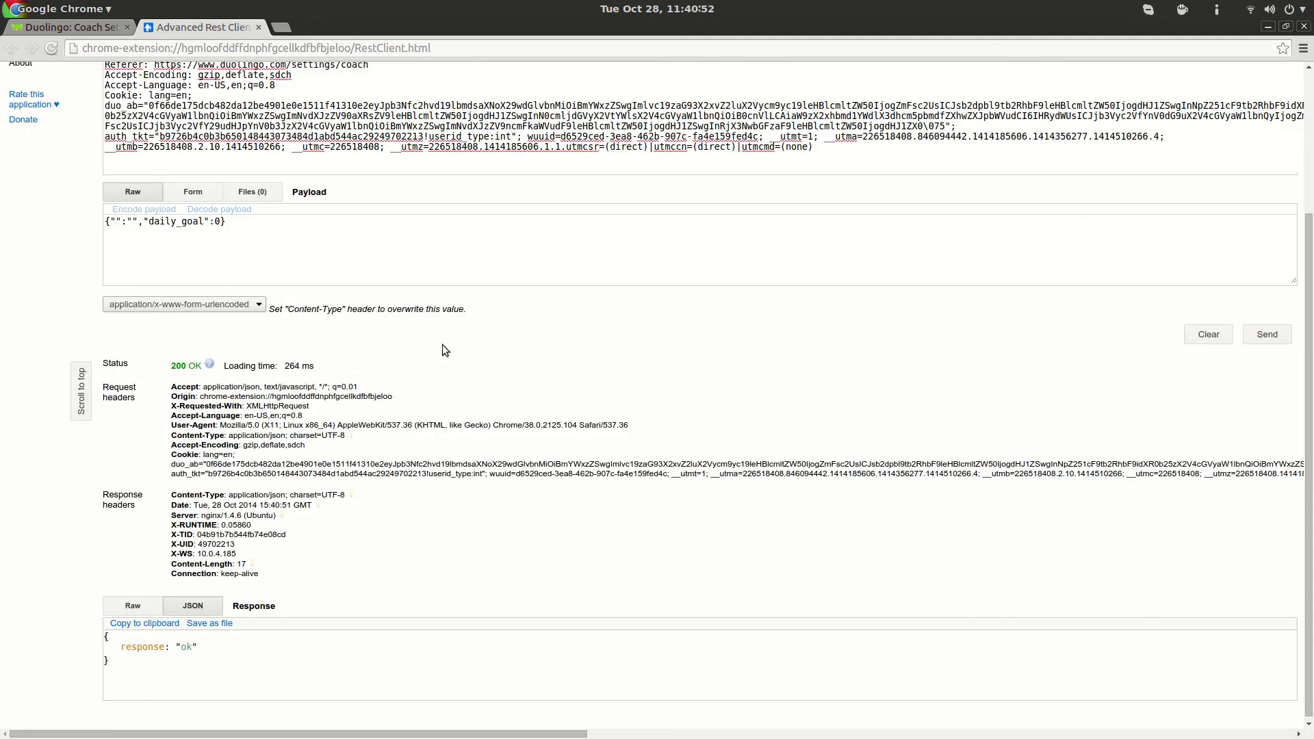
Examine the returned status, response headers and JSON response body.
left_click_drag(166, 355, 218, 363)
left_click_drag(345, 432, 338, 431)
left_click_drag(225, 640, 124, 640)
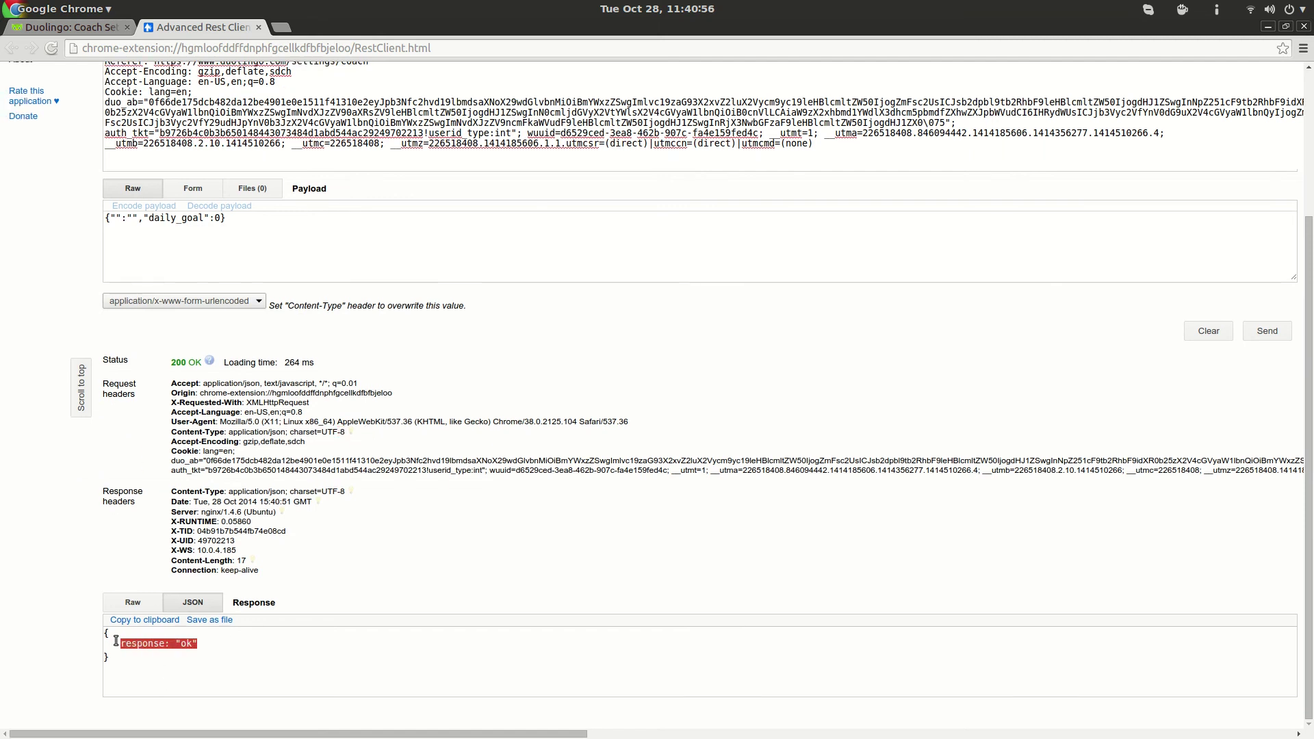
triple_click(443, 561)
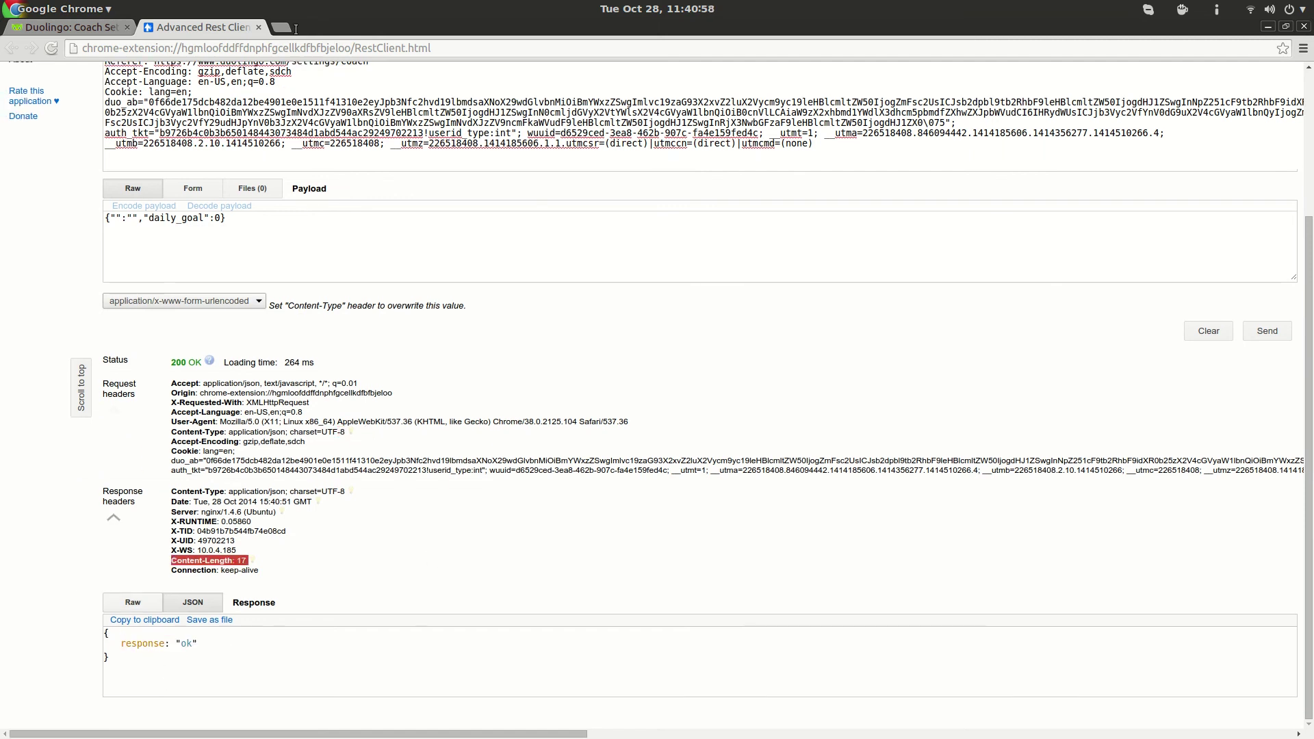
Close the REST client and reload the Duolingo home page to check the Daily Goal section.
left_click(258, 27)
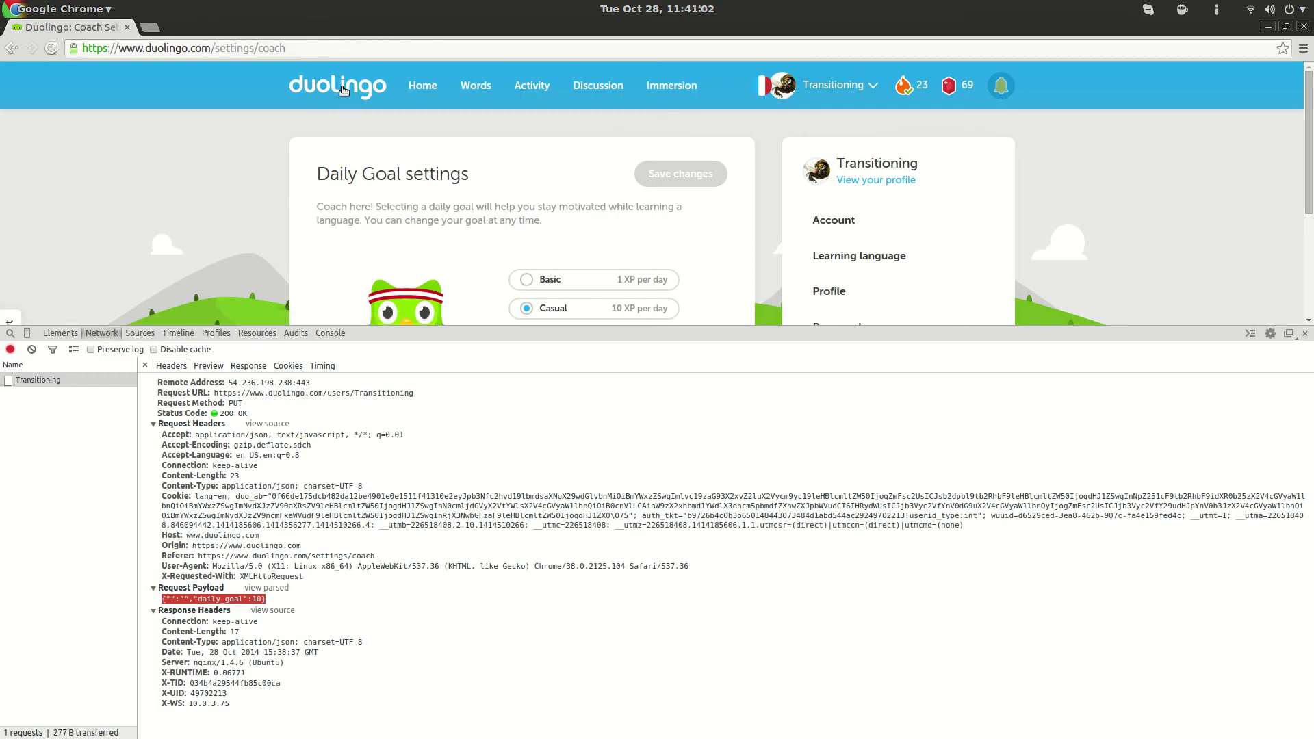
left_click(346, 87)
key("F5")
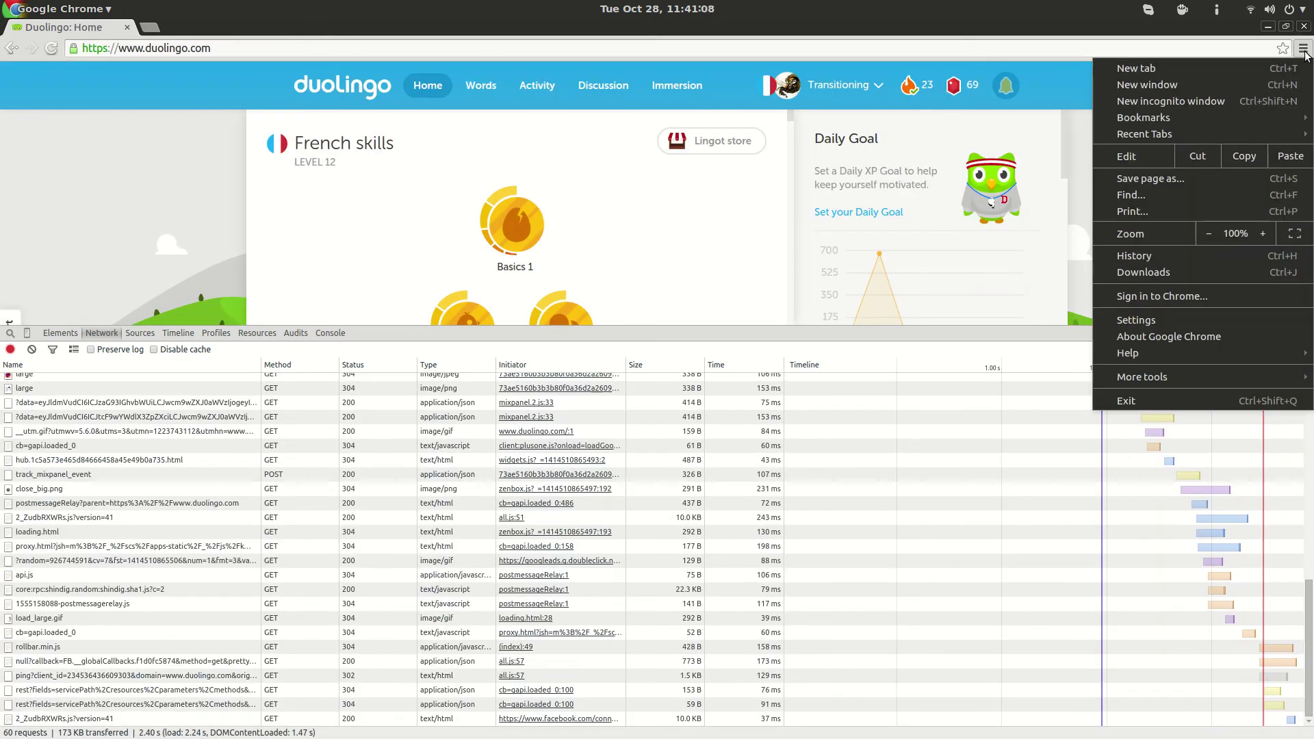
Remove the Advanced REST client extension from Chrome.
left_click(1303, 47)
mouse_move(1138, 380)
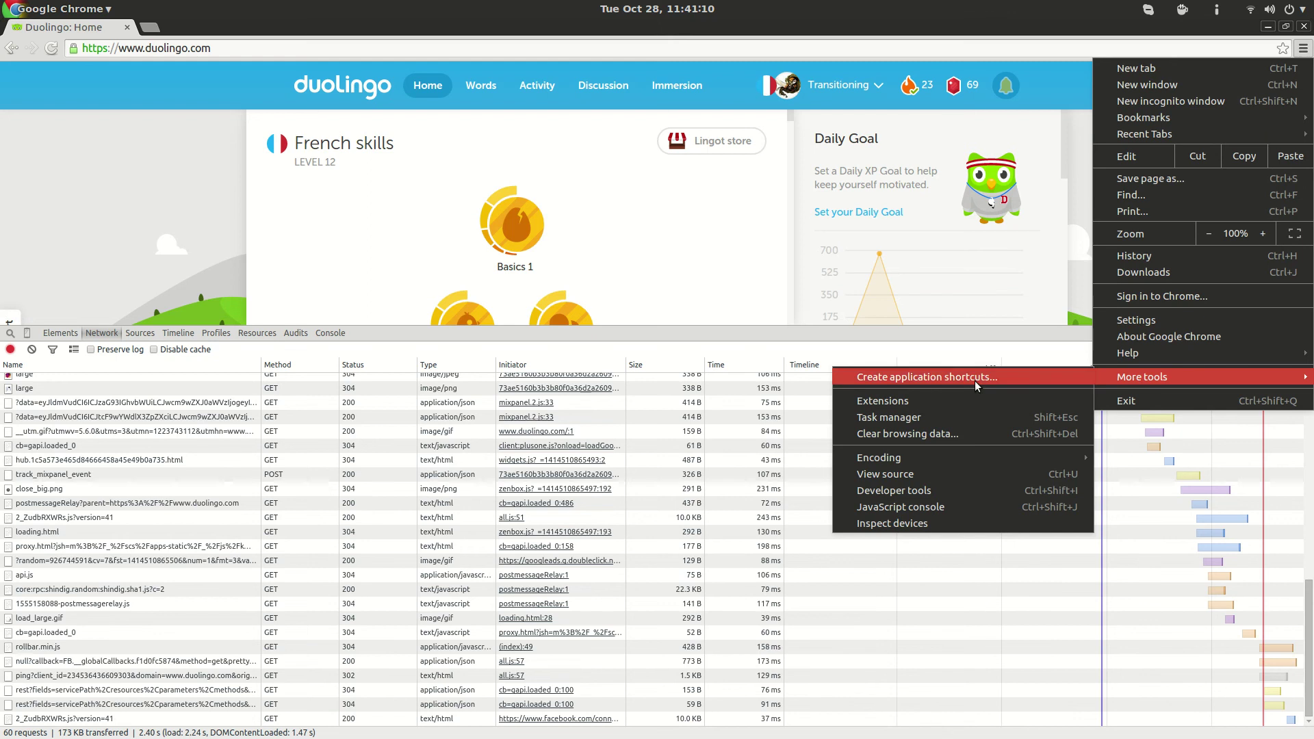
left_click(917, 402)
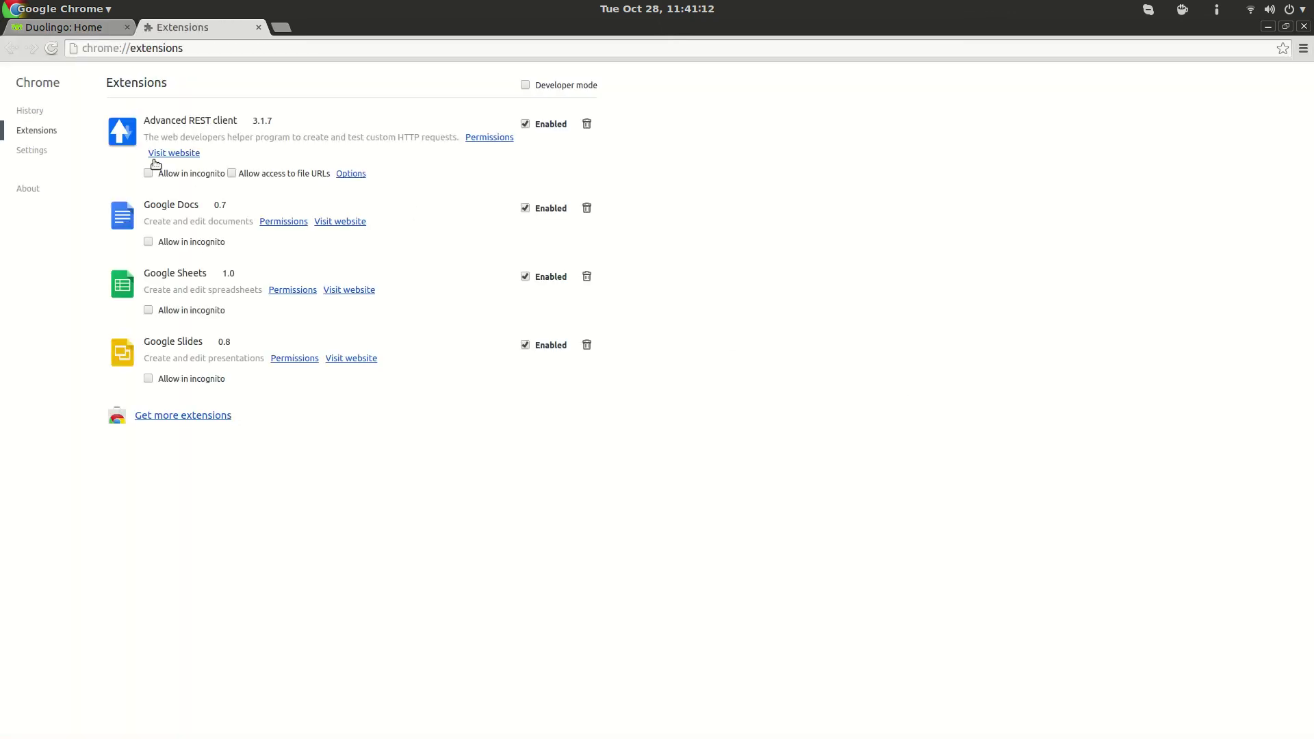
left_click(586, 124)
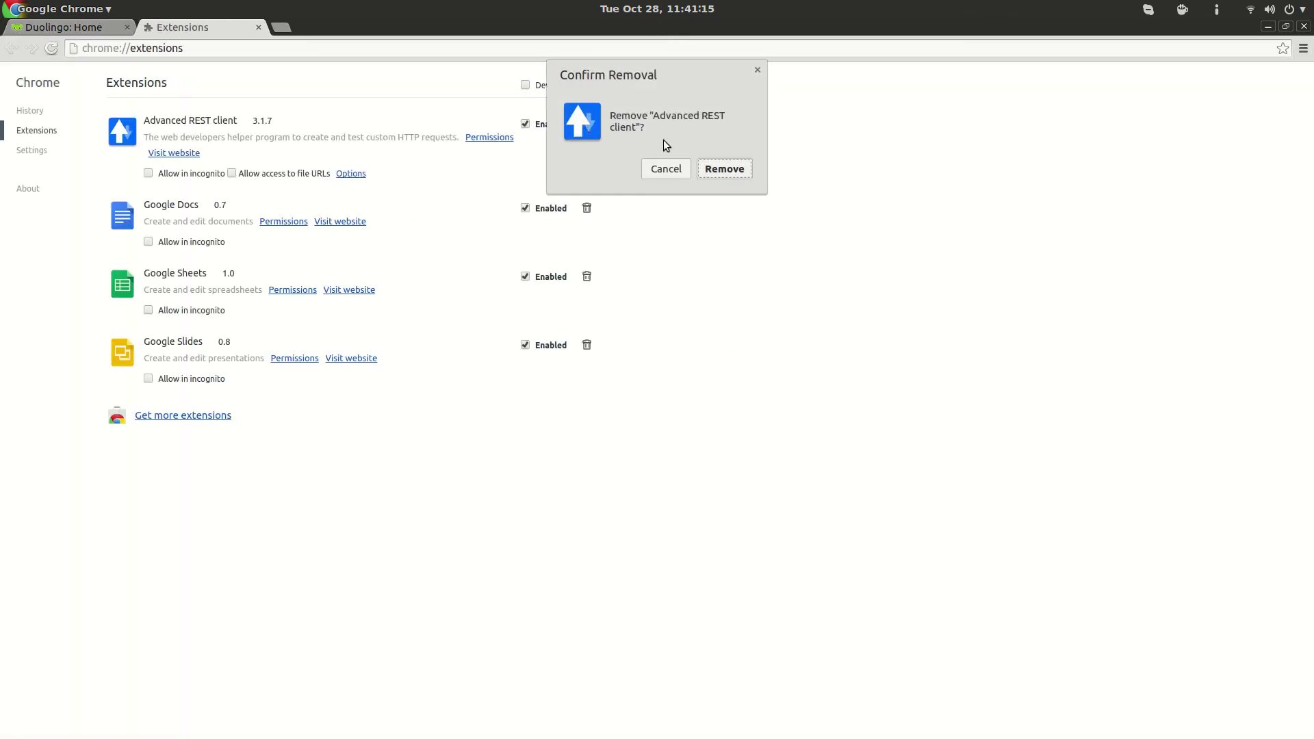
left_click(717, 168)
Return to Duolingo, close the developer tools and show the Coach daily goal settings.
left_click(62, 27)
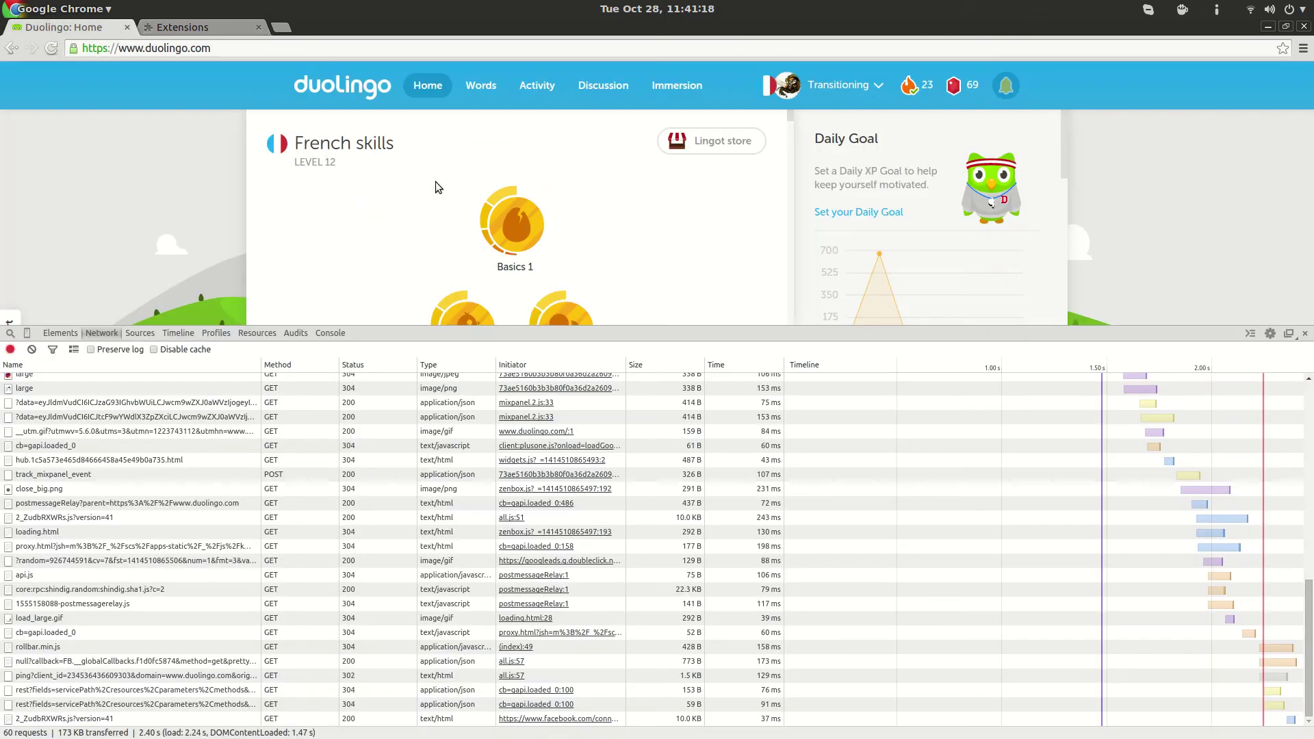
left_click(1305, 333)
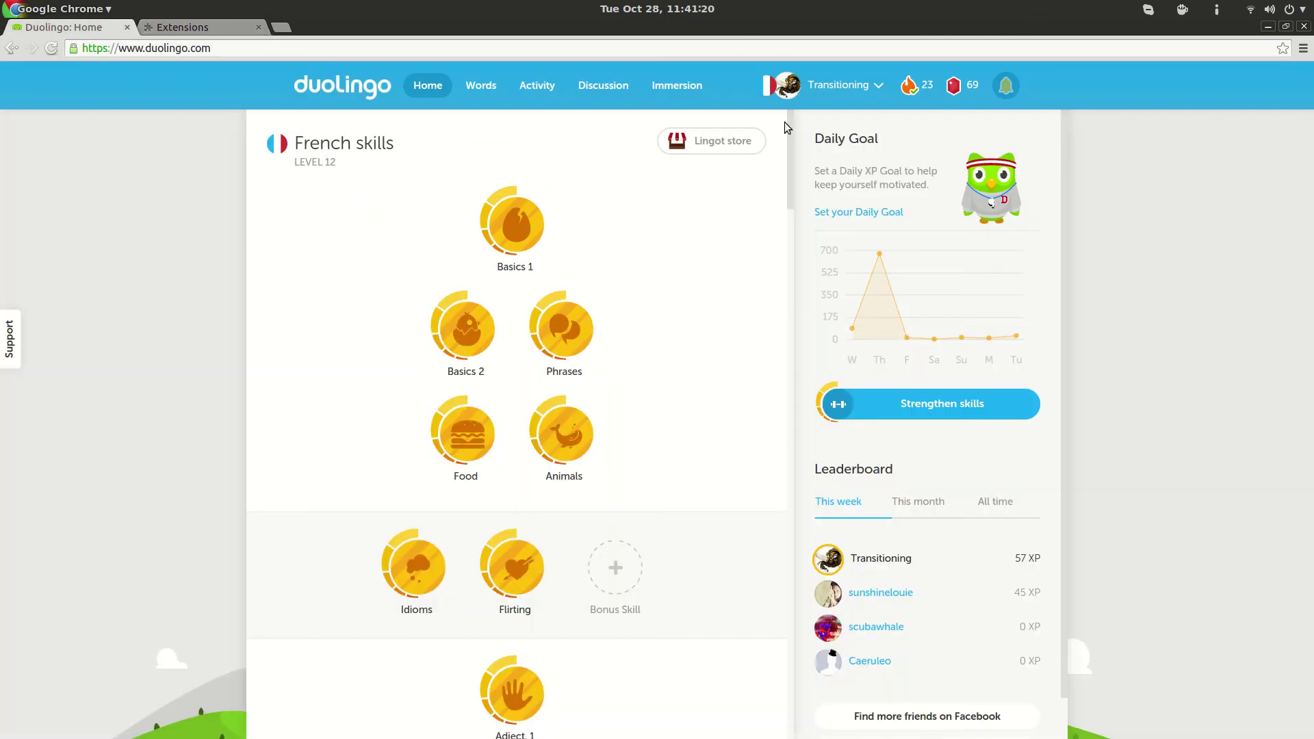
mouse_move(808, 92)
left_click(829, 151)
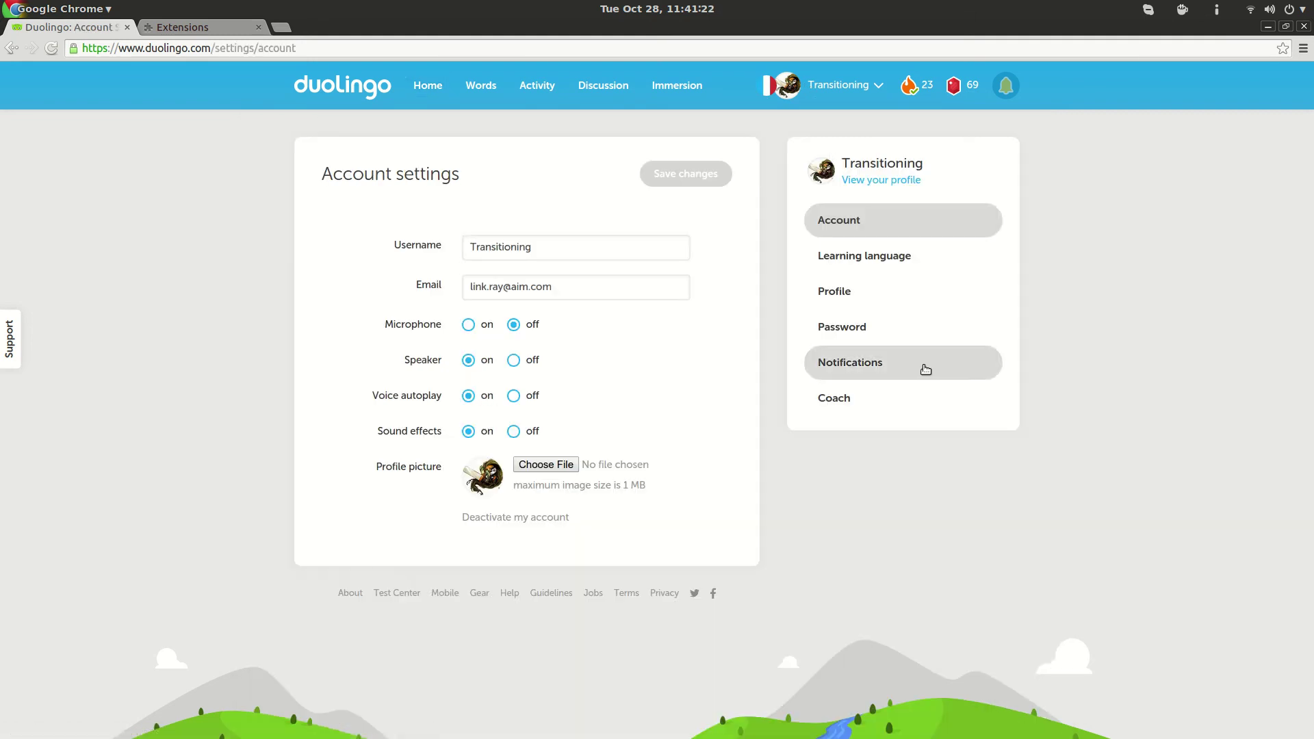
left_click(883, 395)
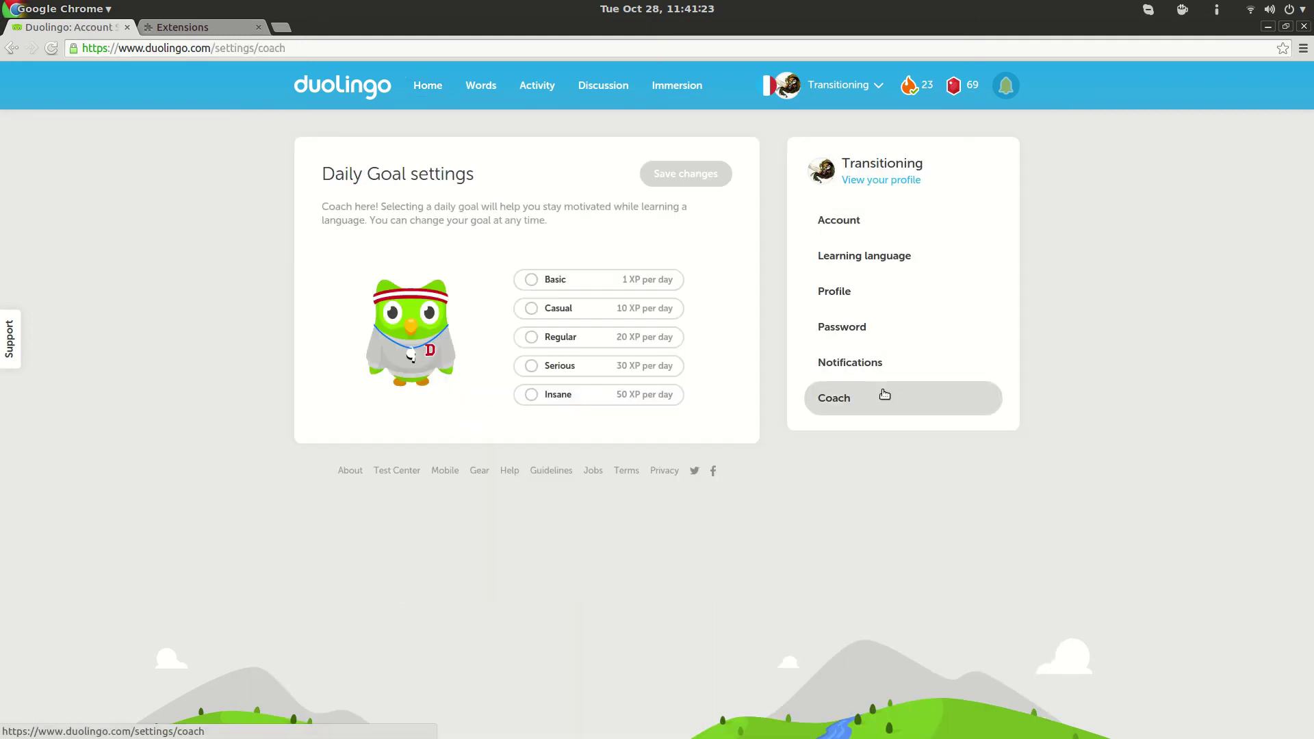
Inspect the Basic option's radio input and change its data-goal attribute to 1337.
right_click(502, 281)
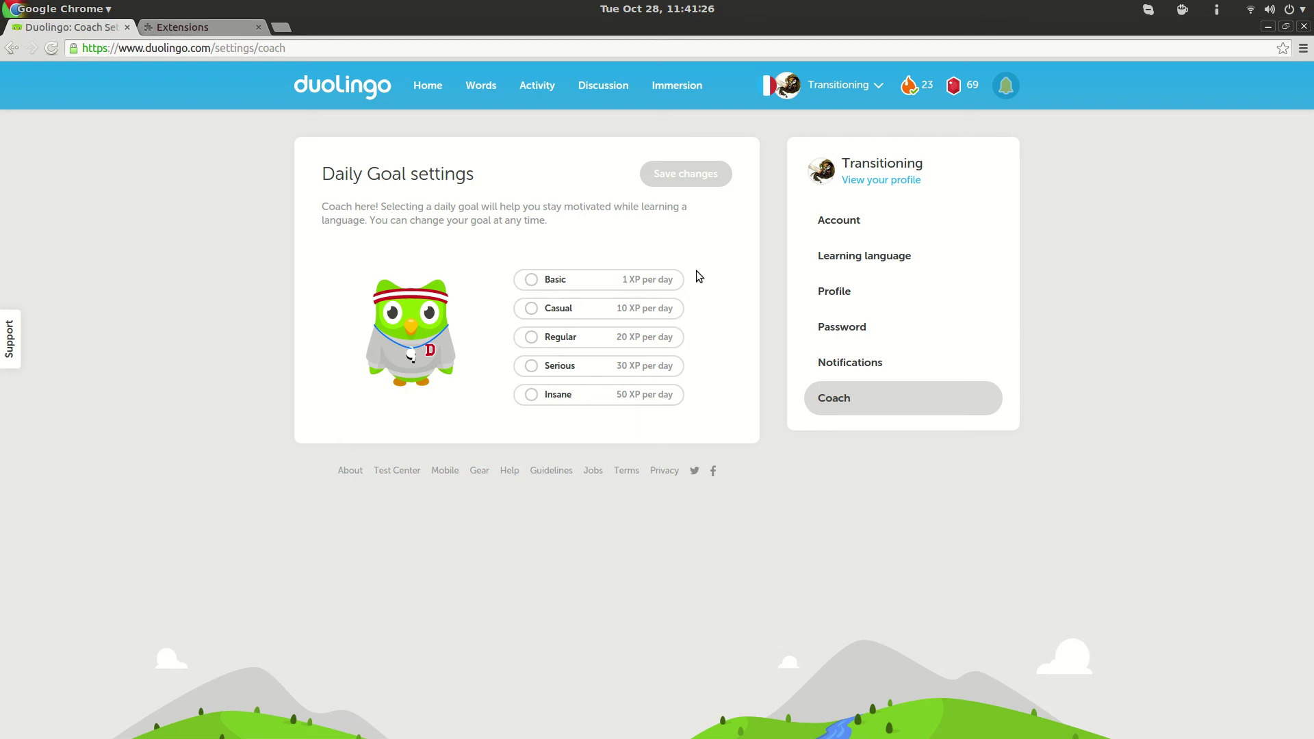
right_click(533, 279)
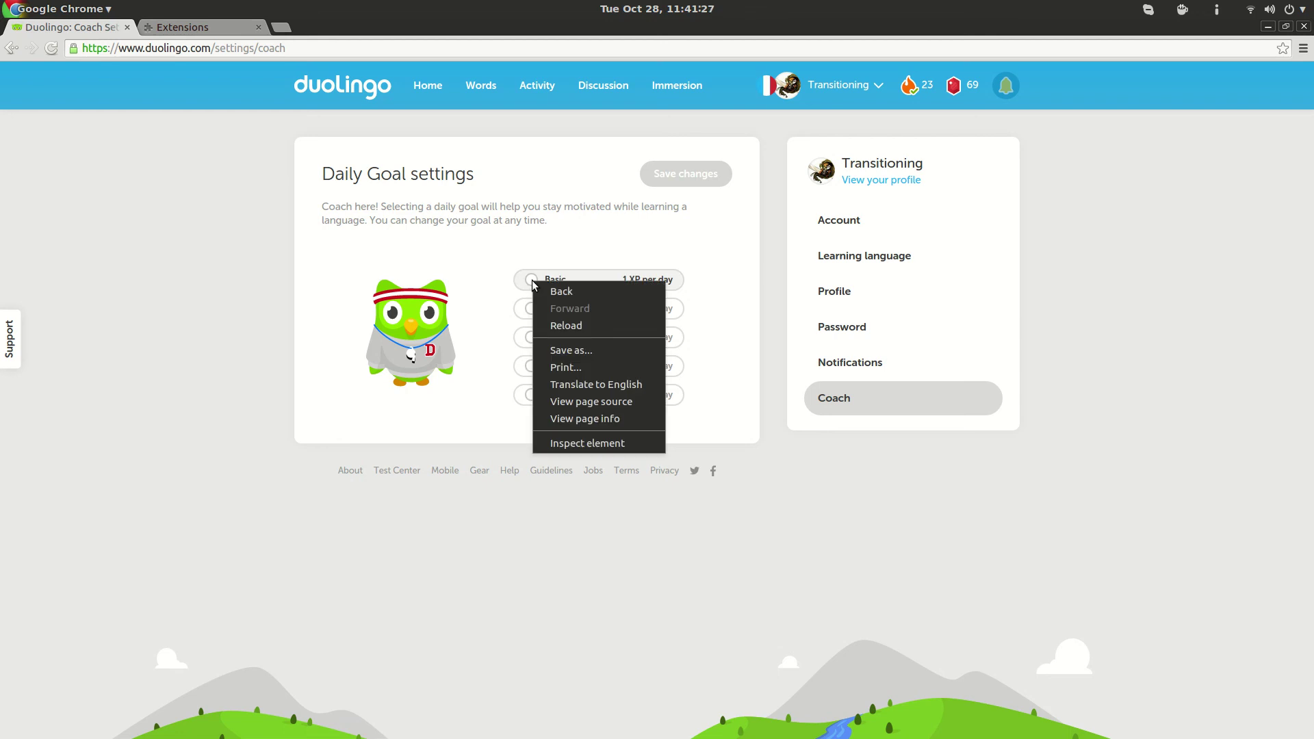
left_click(572, 442)
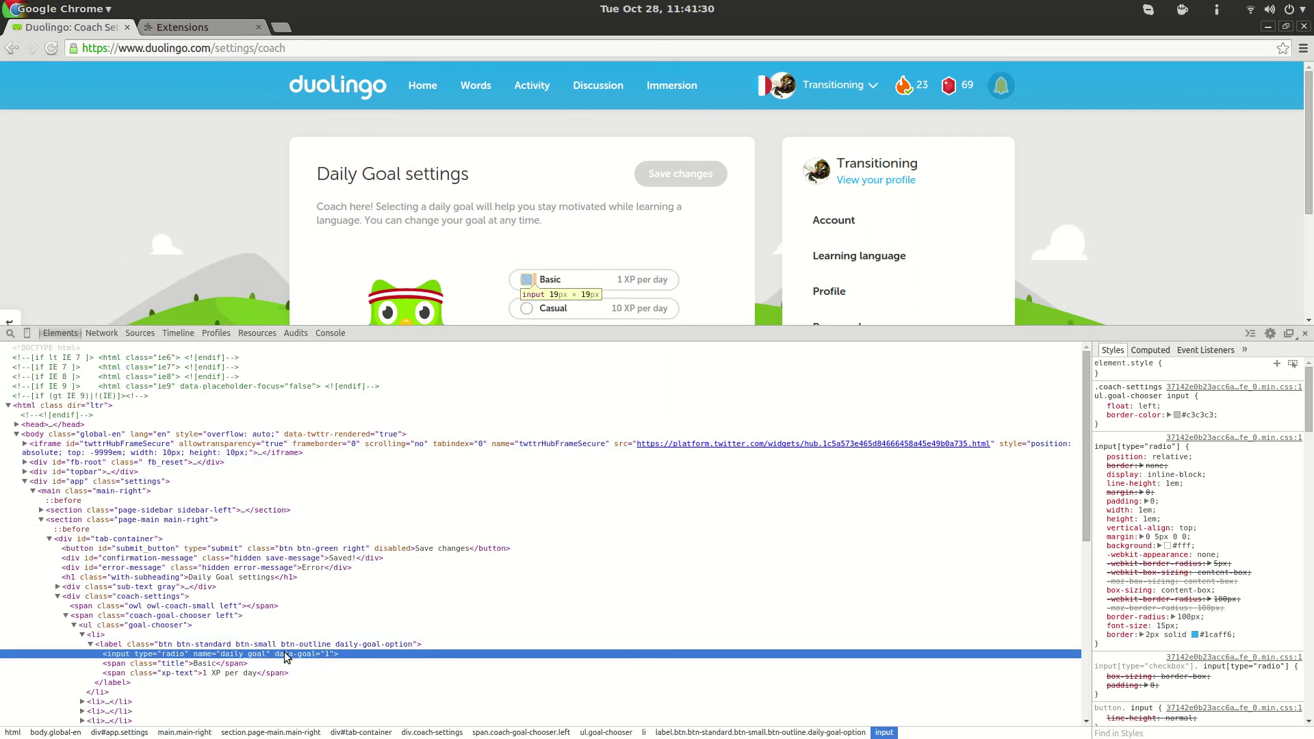
double_click(322, 654)
left_click(337, 654)
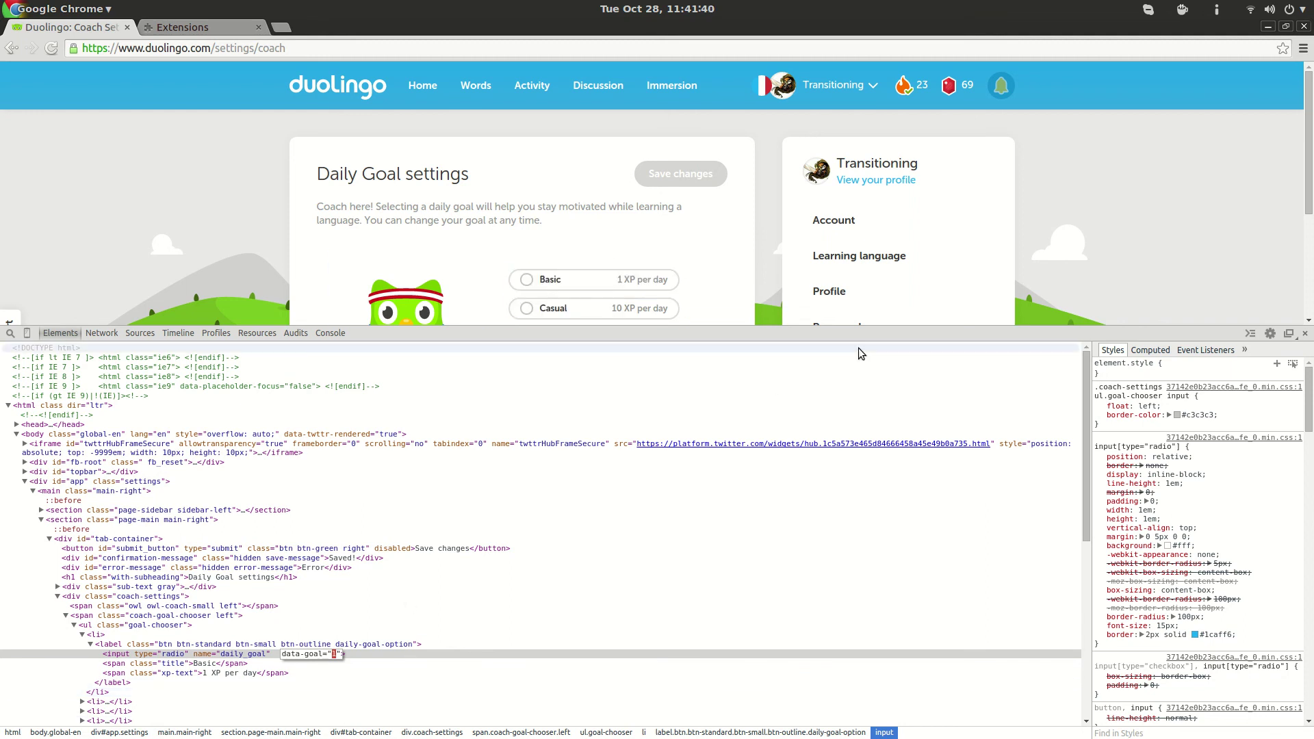
type("37")
key("Return")
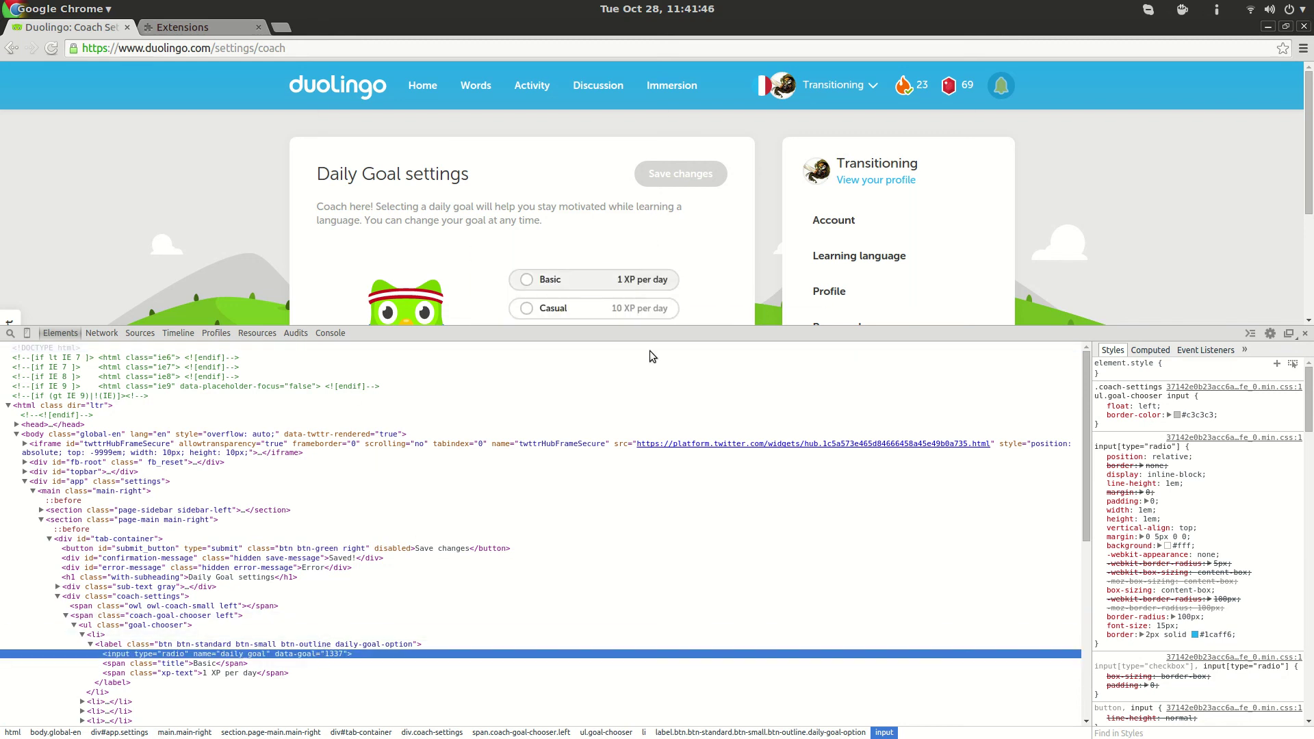
Save the Basic option as the daily goal, accept the custom 1337 XP goal, and return to the Duolingo home page.
left_click(526, 280)
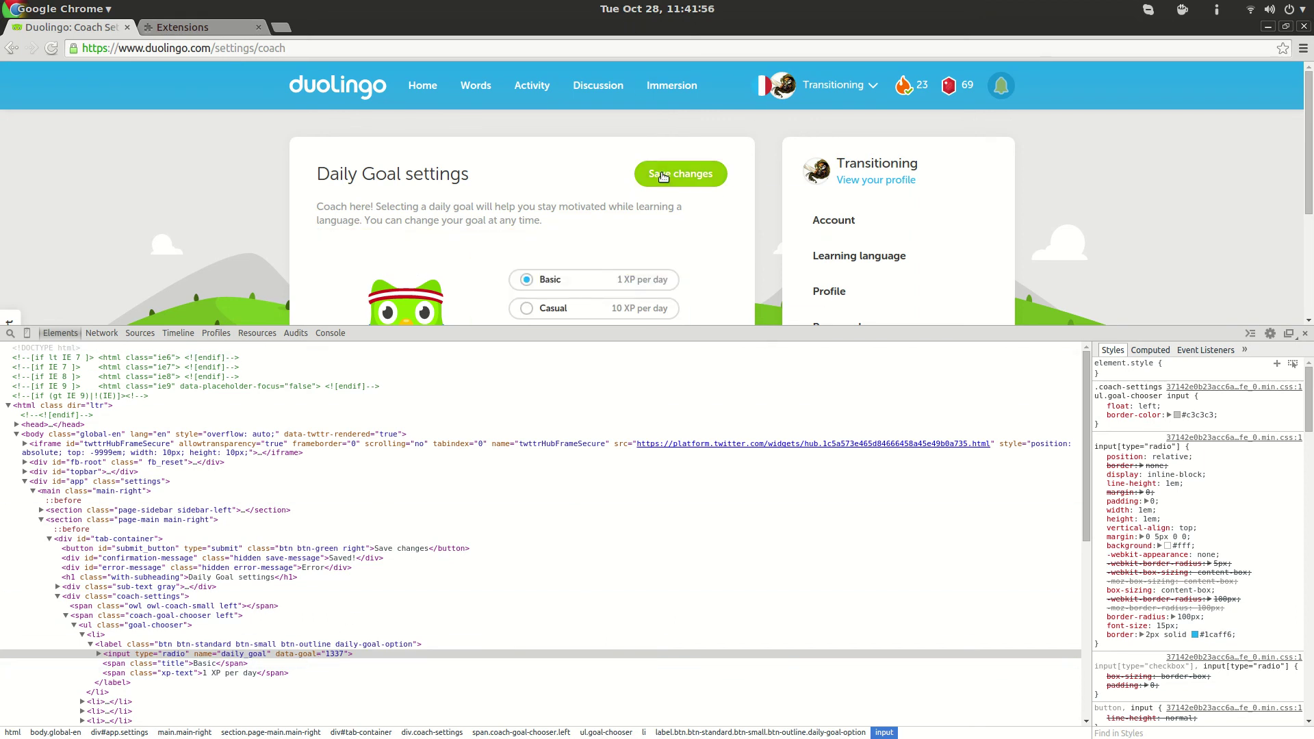
left_click(663, 176)
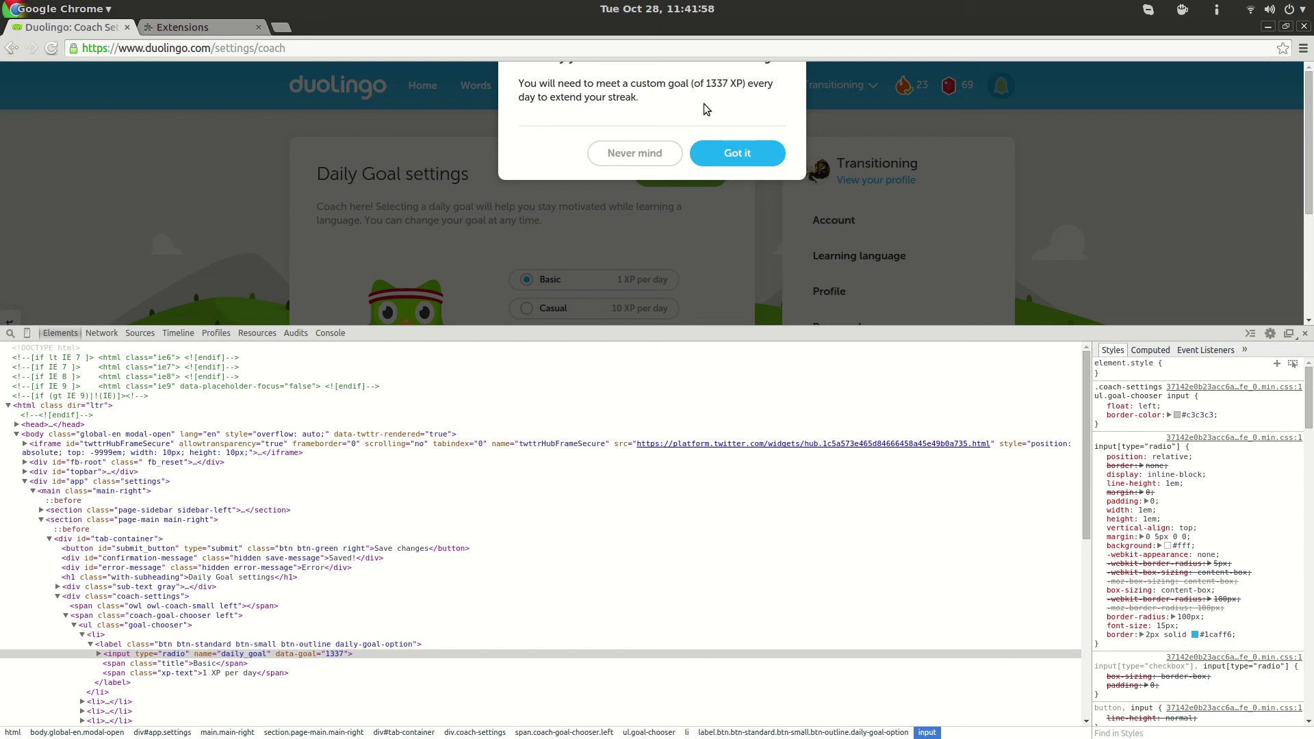
left_click(1304, 333)
left_click(740, 368)
left_click(340, 82)
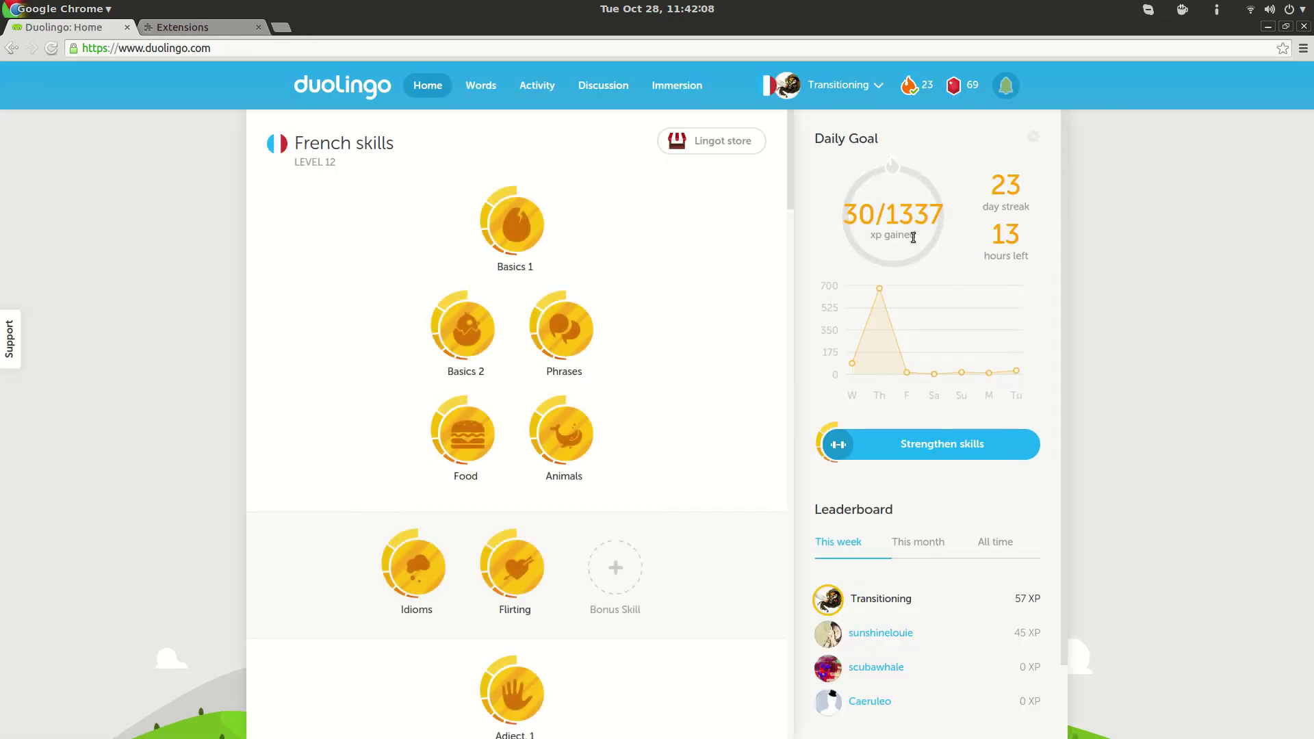
Close Chrome's Extensions page.
left_click(184, 26)
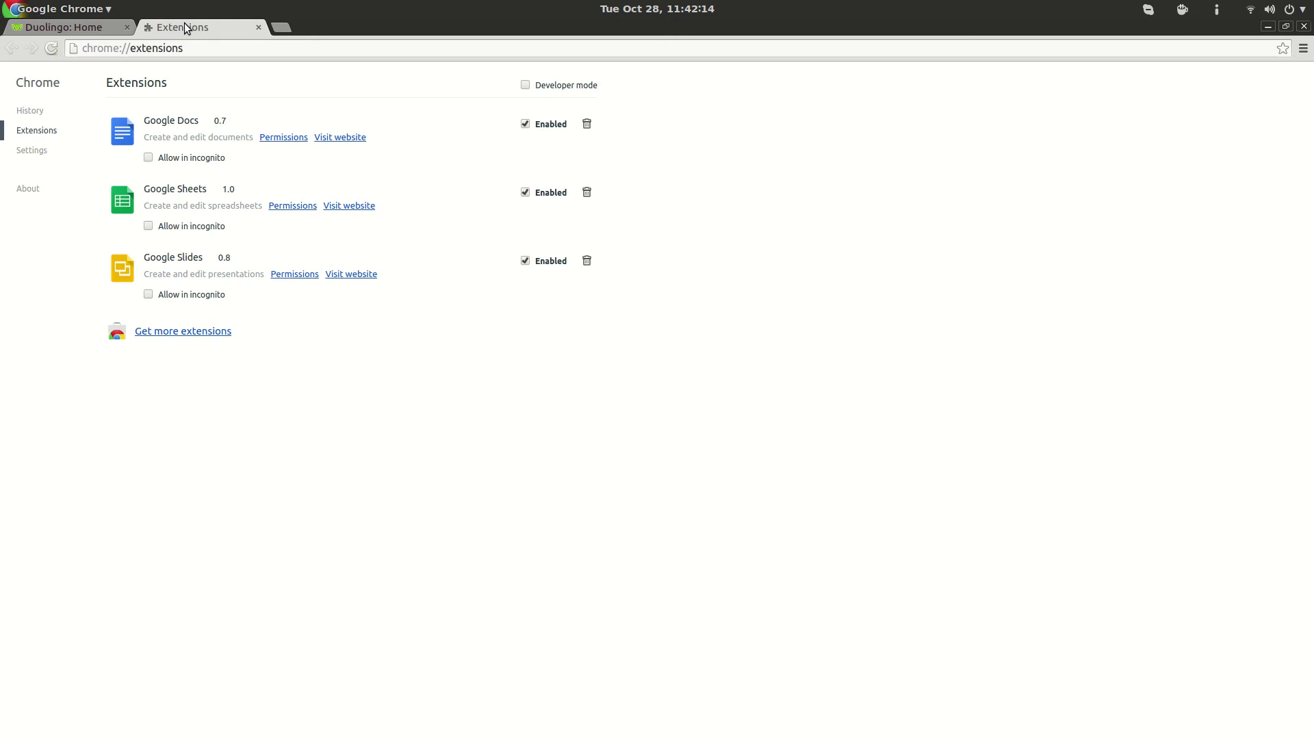
left_click(259, 27)
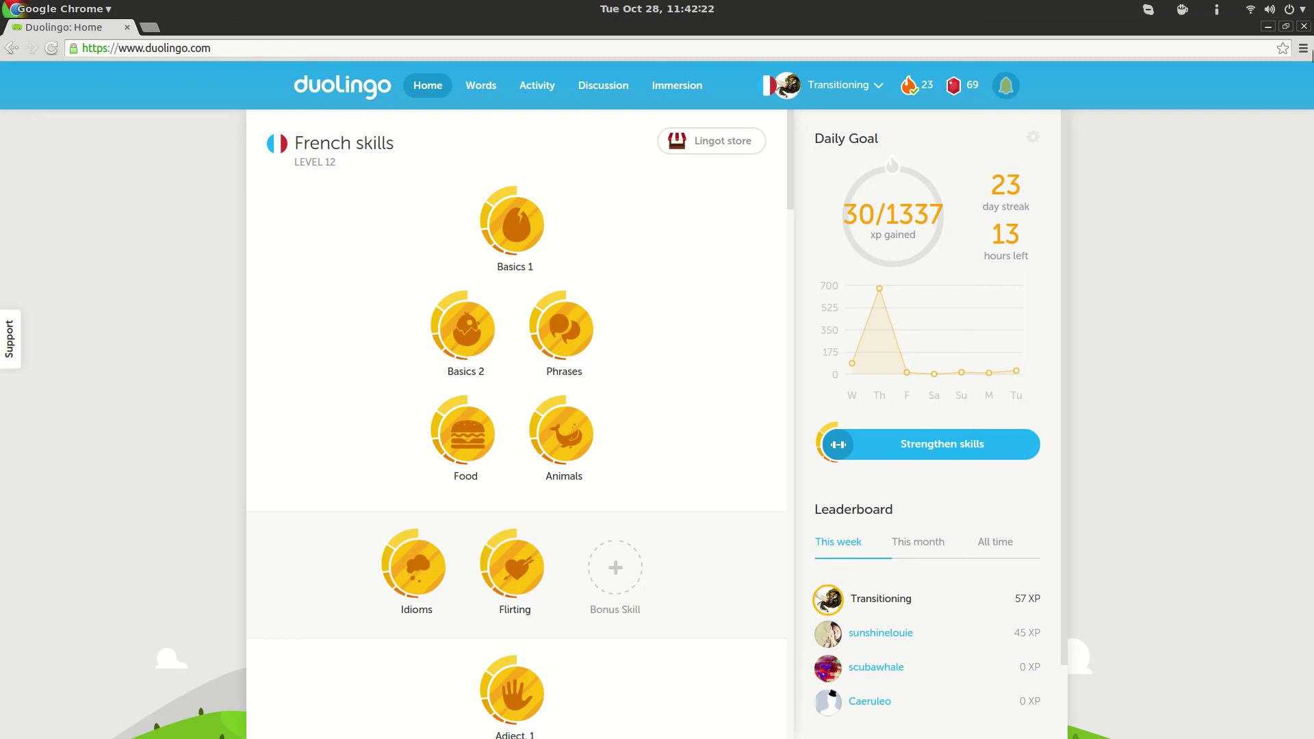
scroll(708, 315, "down", 20)
scroll(706, 314, "up", 20)
triple_click(378, 147)
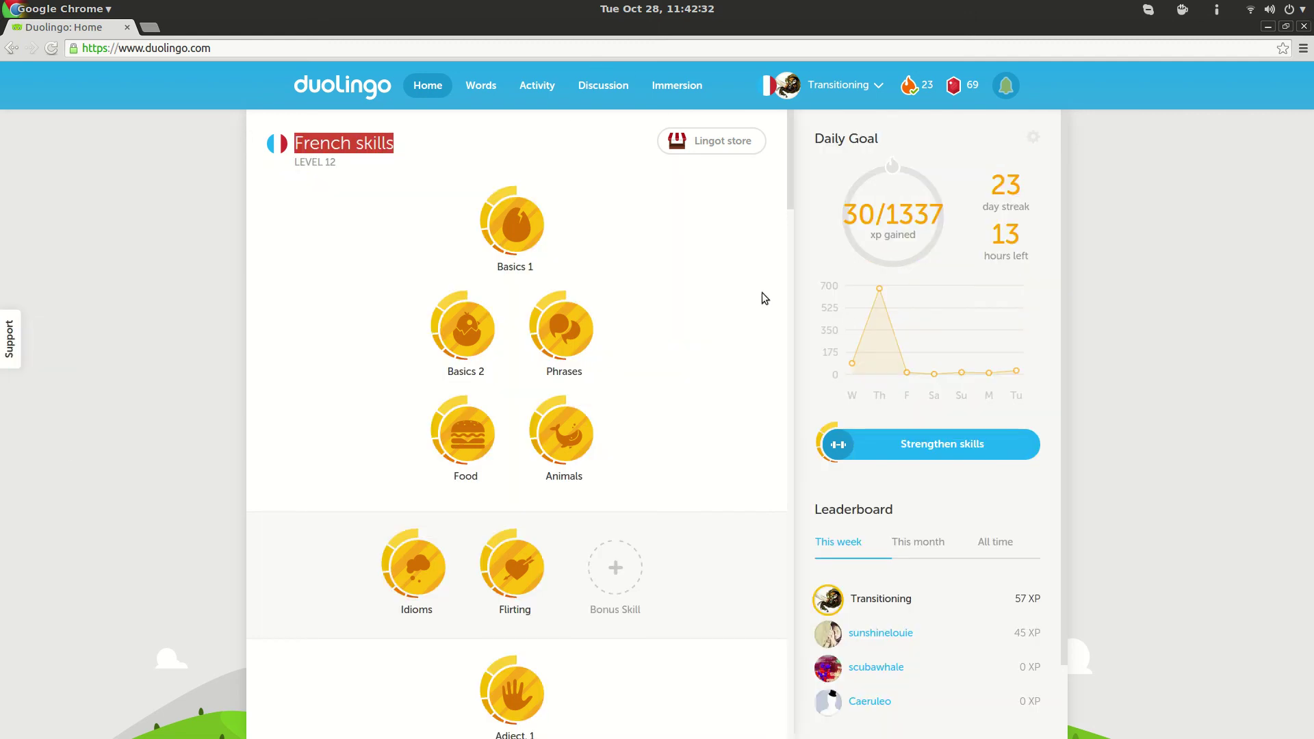